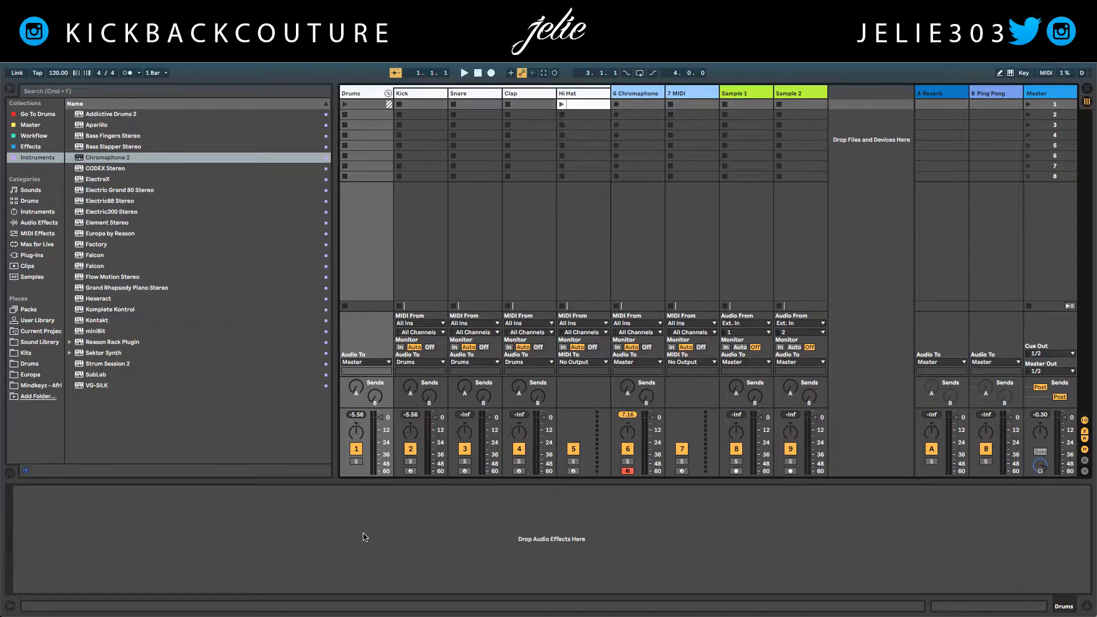
Record a four-bar marimba clip at 110 BPM in the first slot of the Chromaphone track
left_click(621, 101)
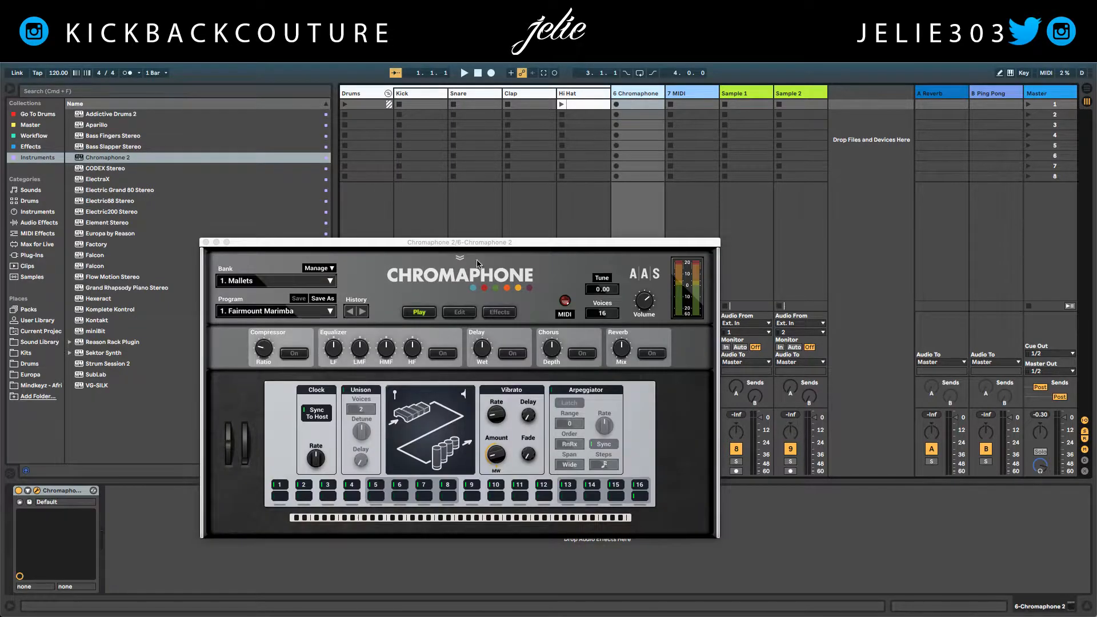
left_click_drag(497, 244, 519, 240)
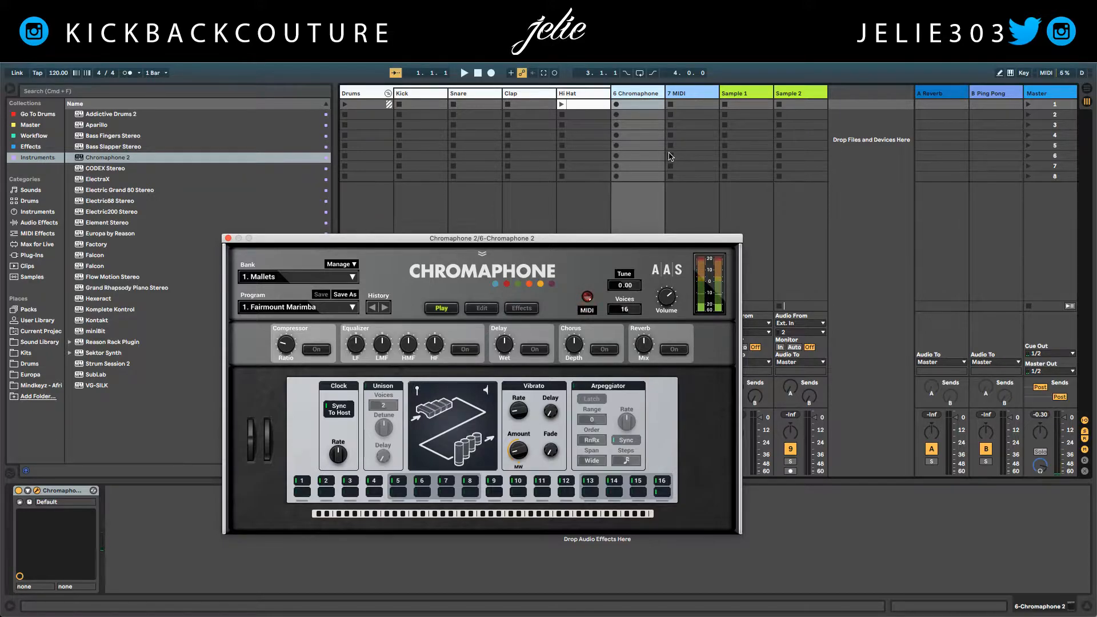
left_click(615, 105)
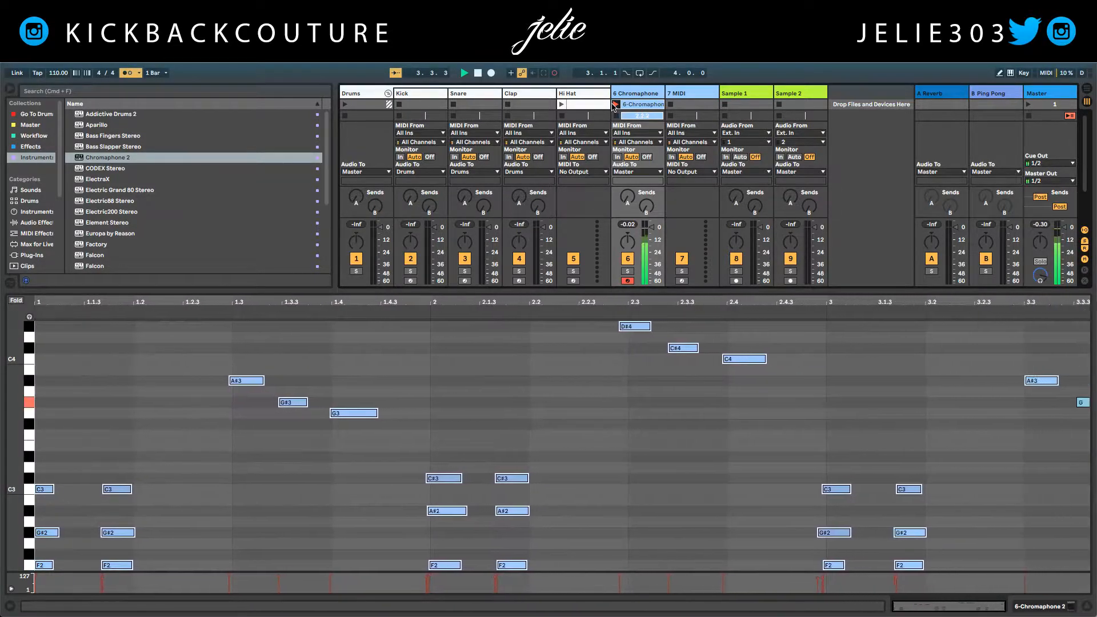
left_click(615, 104)
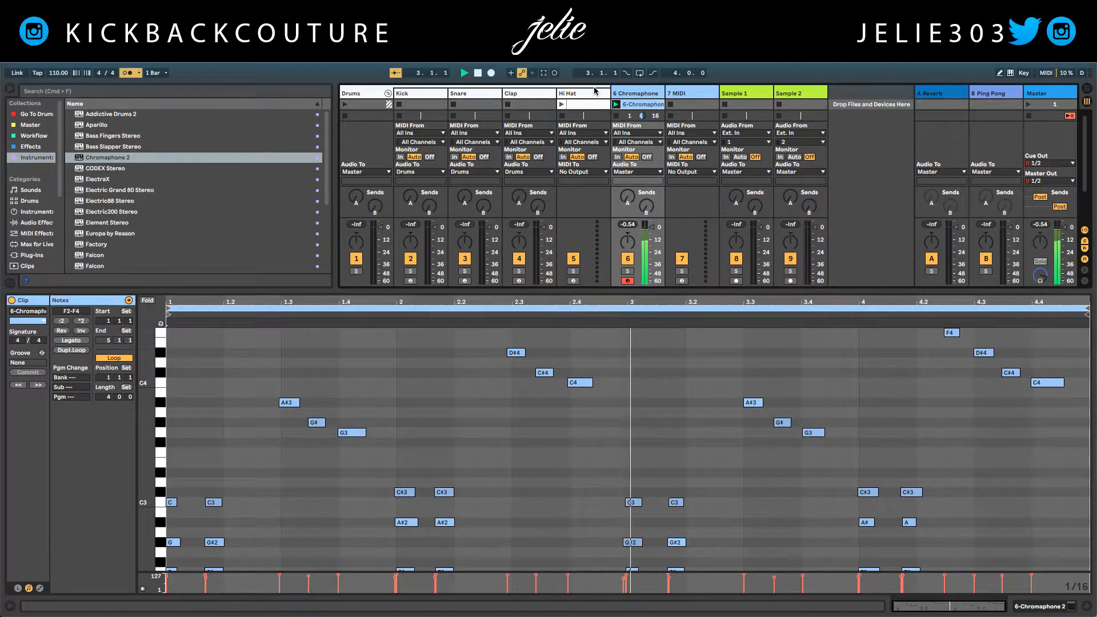
Quantize all notes in the recorded Chromaphone clip
left_click(506, 343)
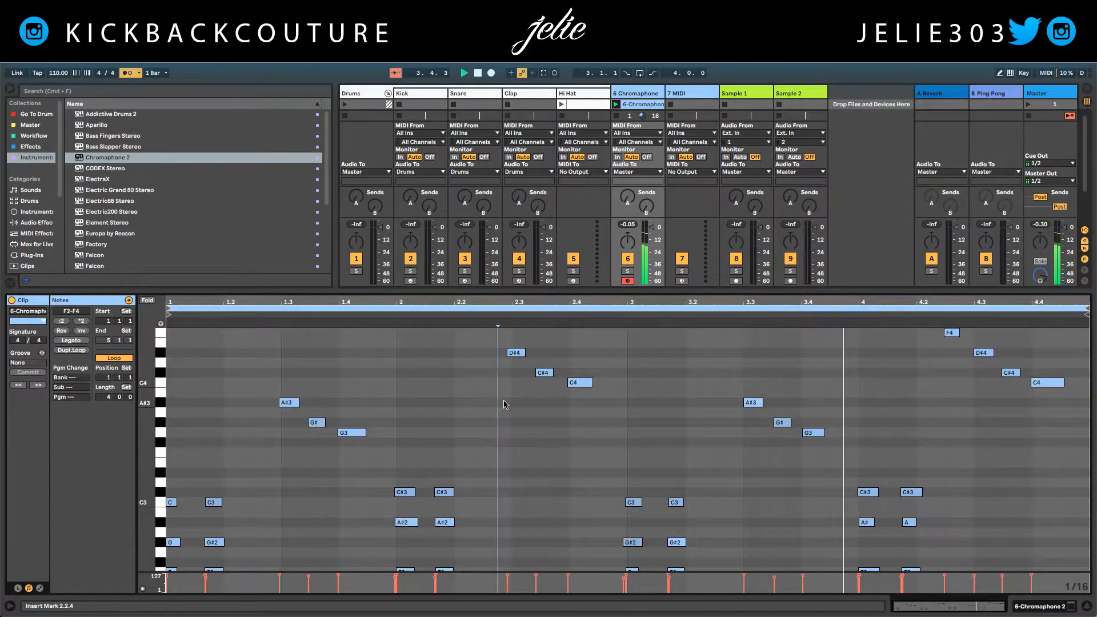
key("super+a")
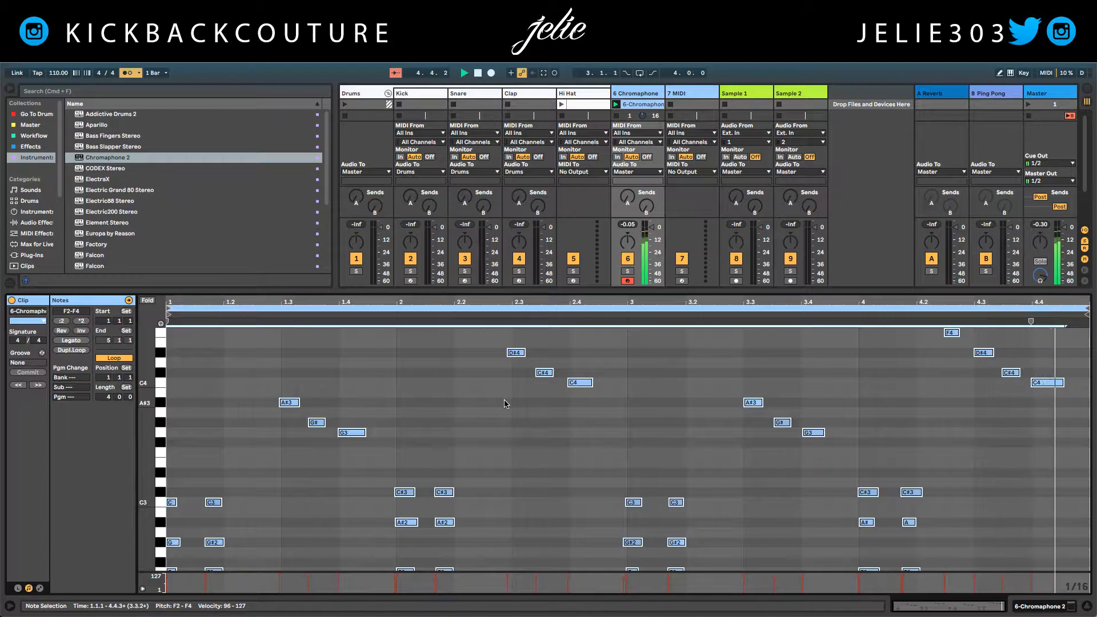
key("ctrl+u")
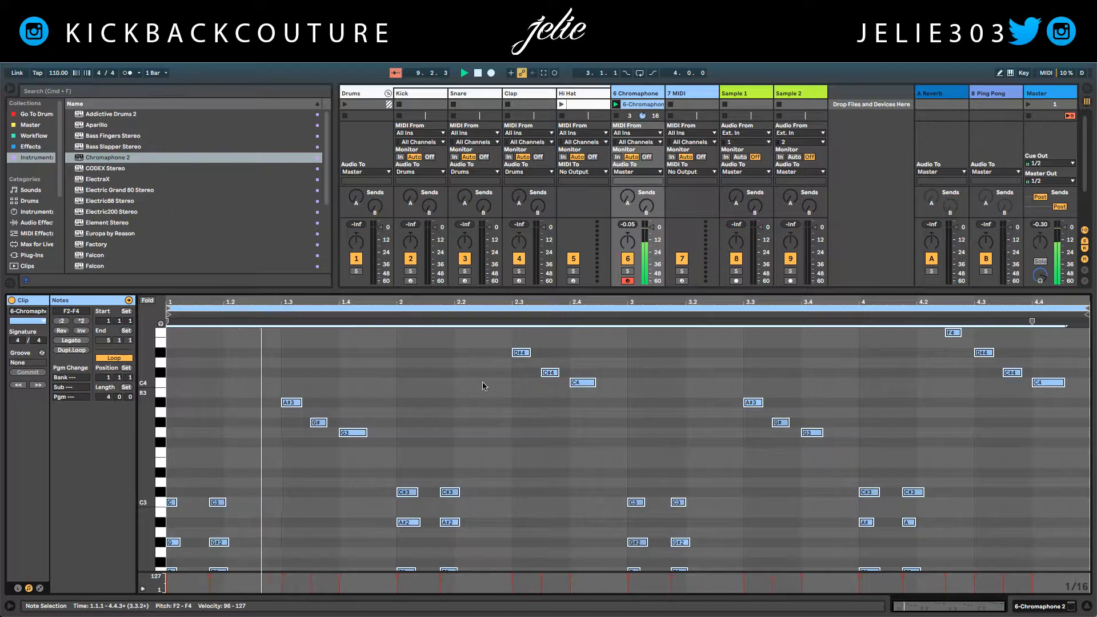
left_click_drag(588, 292, 589, 387)
Load the Komplete Kontrol instrument onto the empty seventh MIDI track
left_click(690, 104)
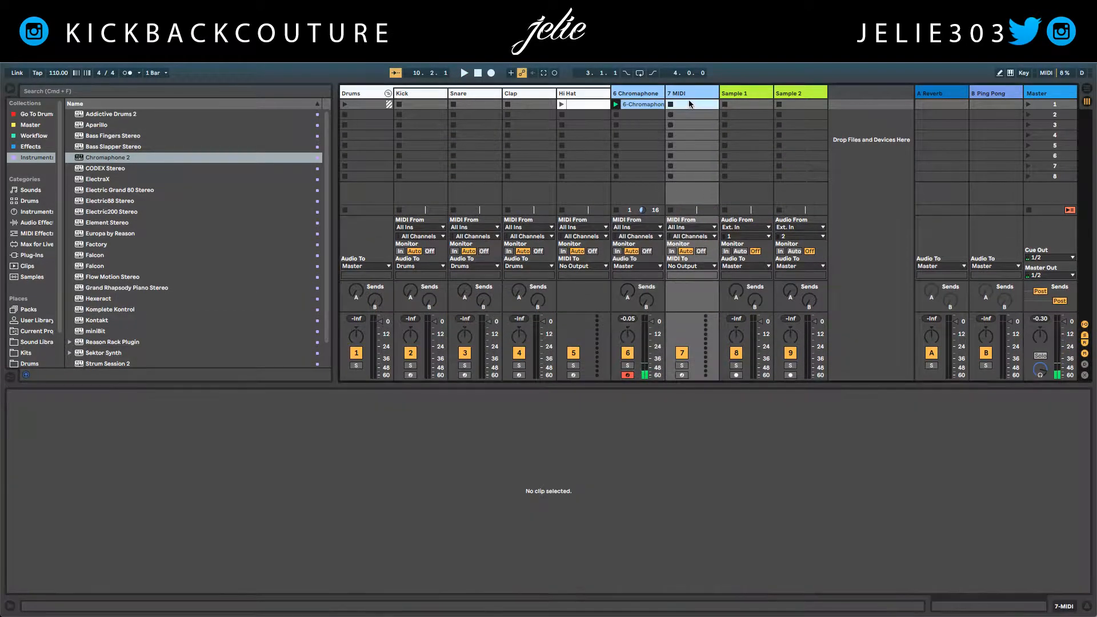
left_click(689, 92)
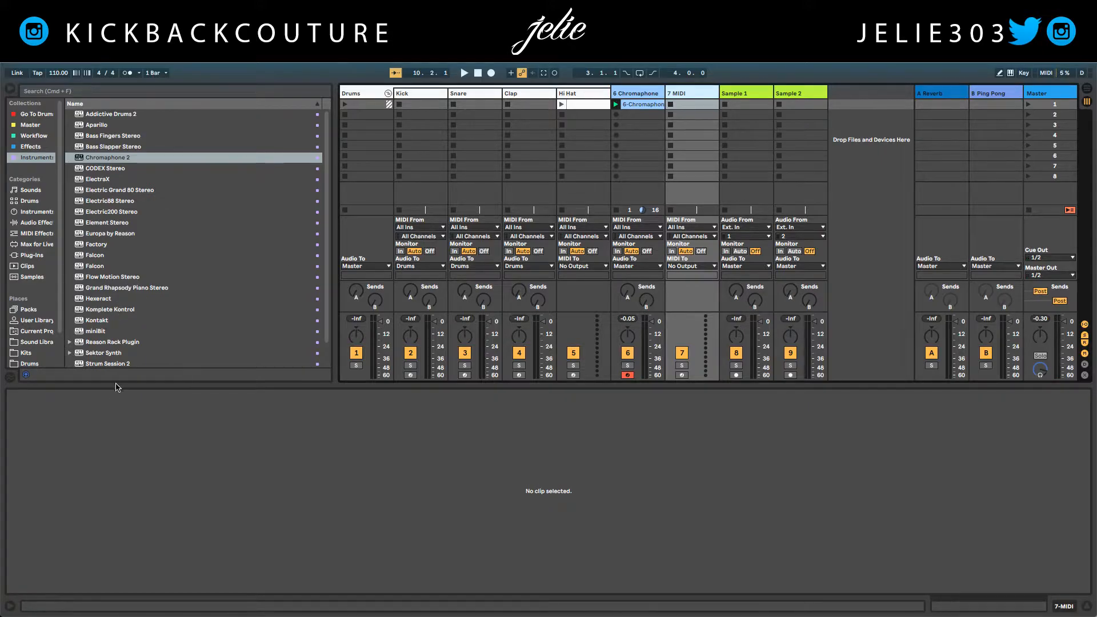
left_click(118, 309)
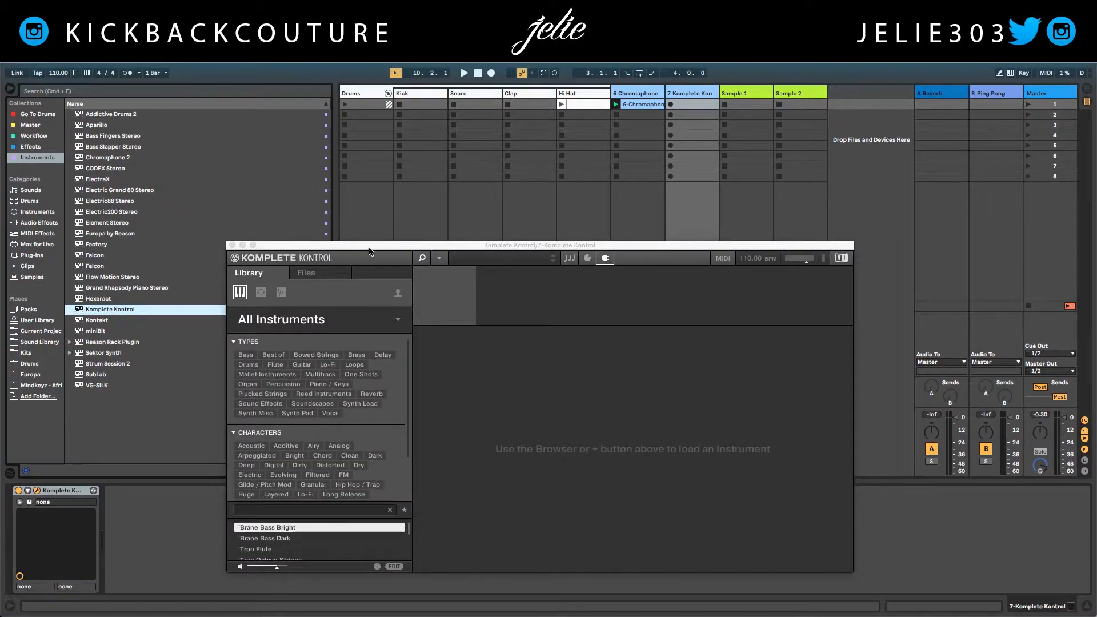
left_click_drag(369, 251, 339, 219)
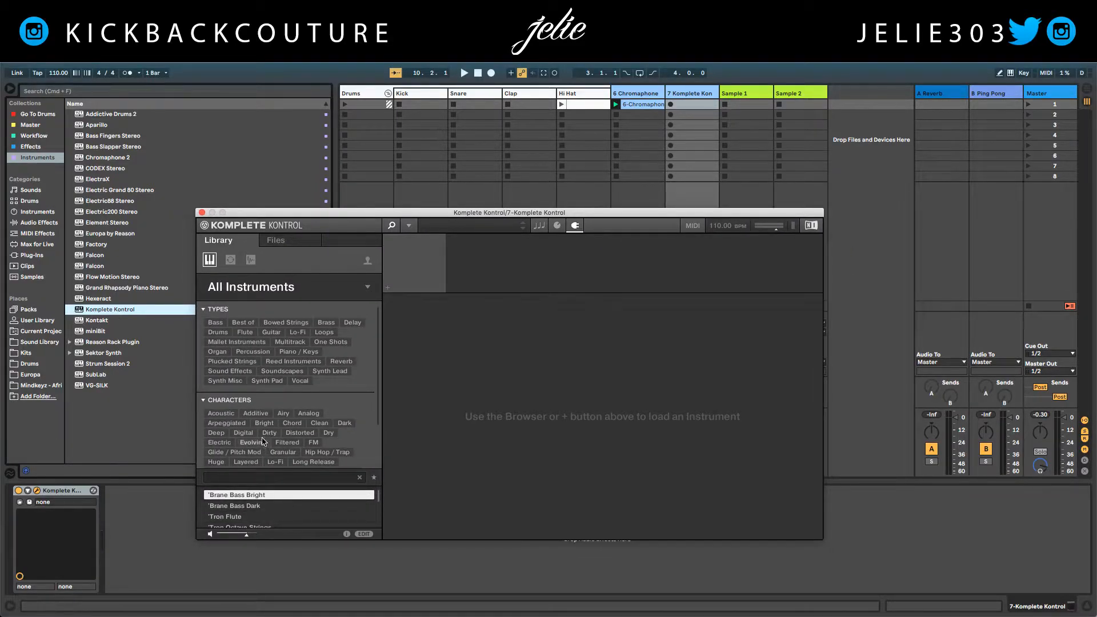
Browse the Play Series Selection library, auditioning Swirling Bells among the mallet instruments and filtering by Flute for Mountain Origins
left_click(353, 289)
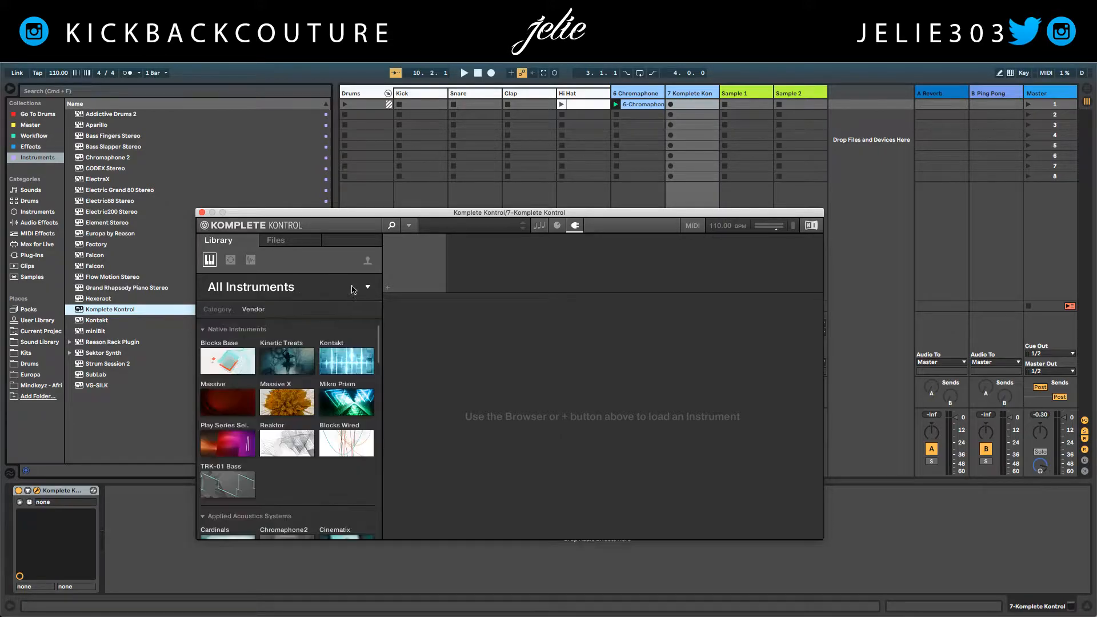
left_click(228, 449)
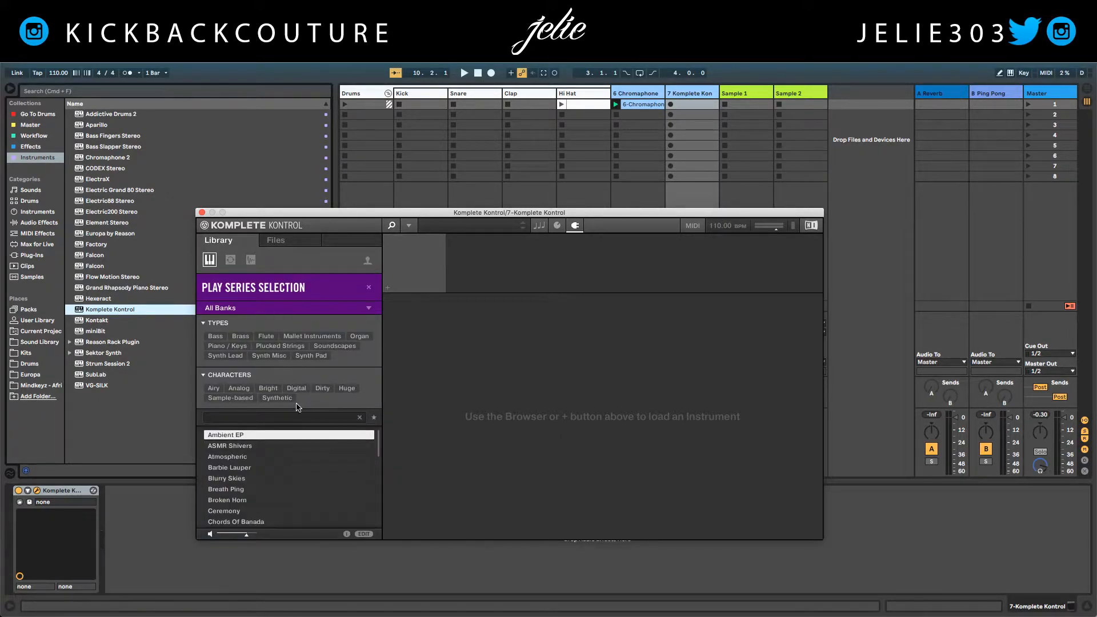
left_click(311, 336)
left_click(269, 451)
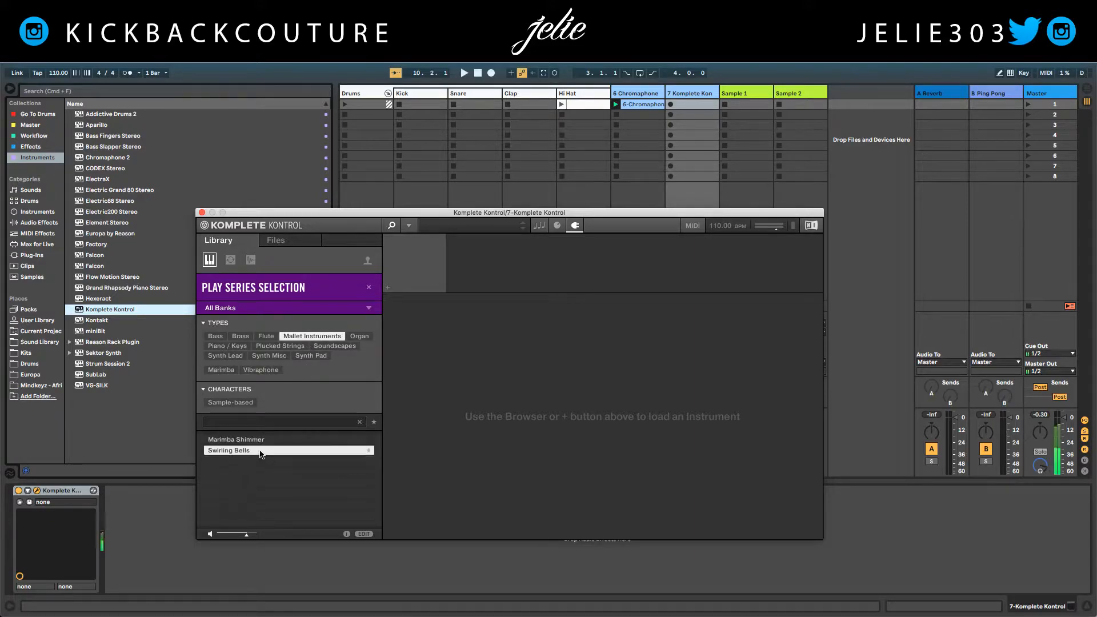
left_click(266, 336)
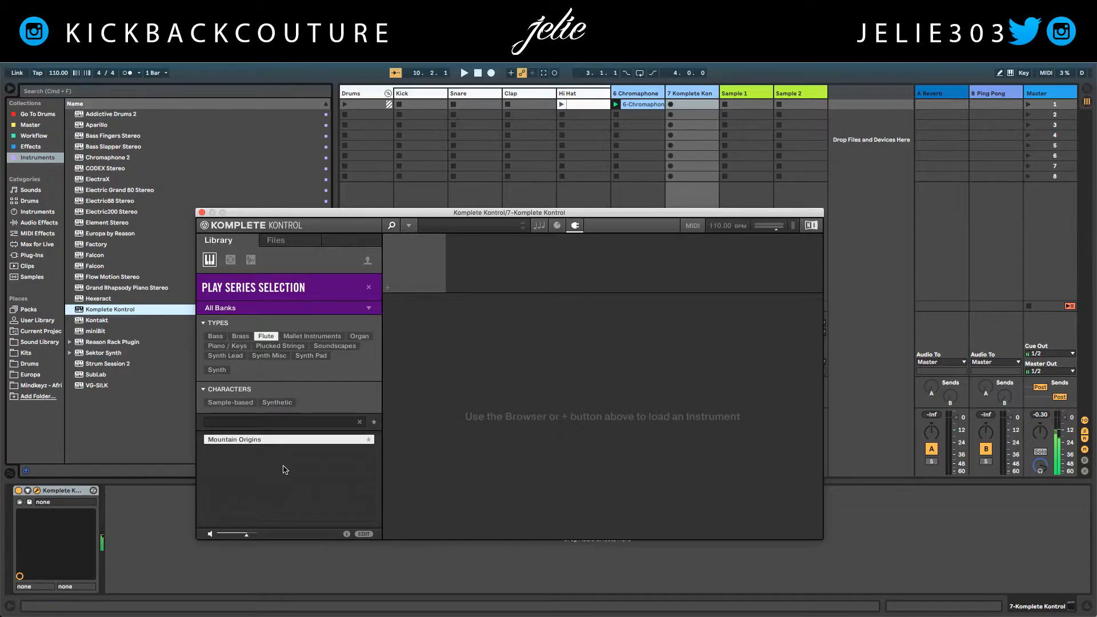
Record a melody clip in the first slot of the Komplete Kontrol track and set its loop length to 4 bars
left_click(670, 104)
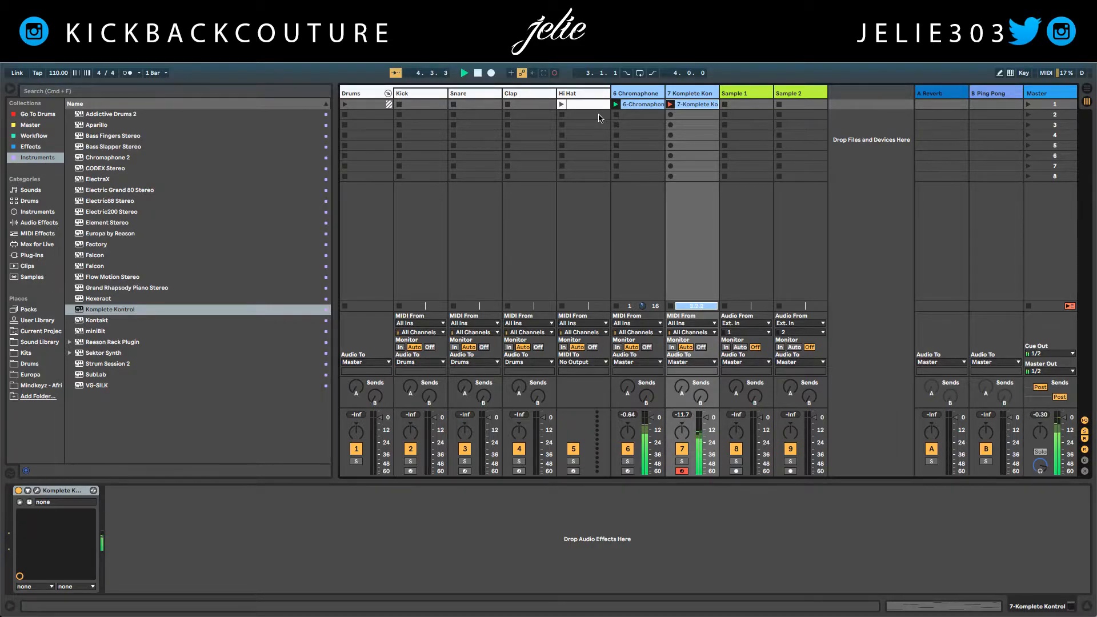
key("space")
double_click(687, 105)
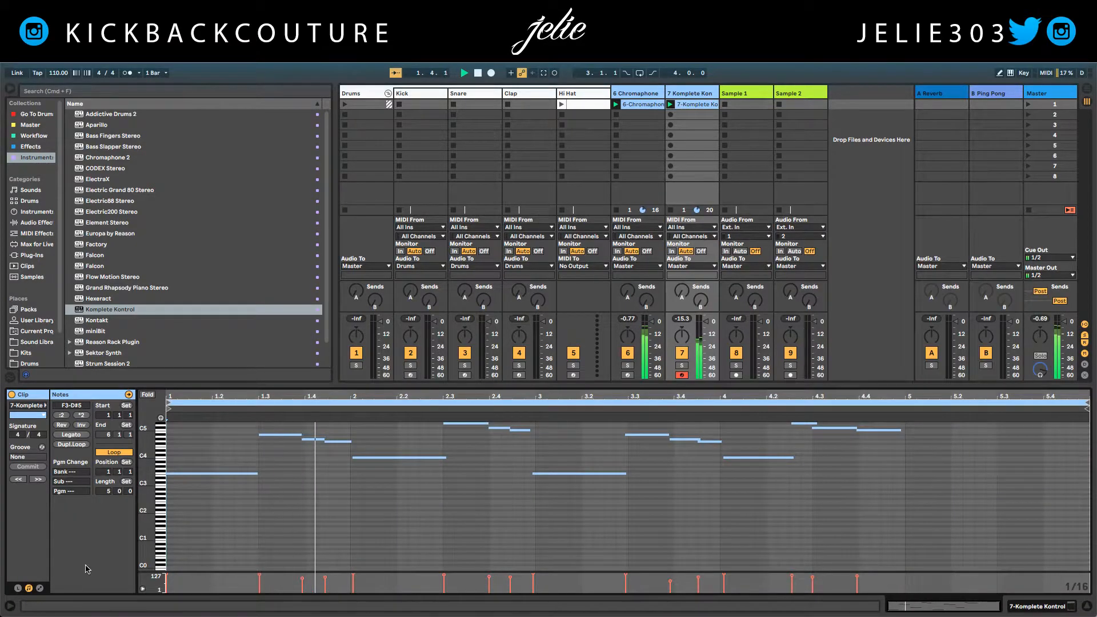
left_click_drag(108, 491, 107, 493)
key("space")
Quantize all notes in the Komplete Kontrol clip and apply Legato to them
left_click(363, 513)
scroll(373, 520, "up", 3)
scroll(377, 519, "up", 4)
left_click(379, 508)
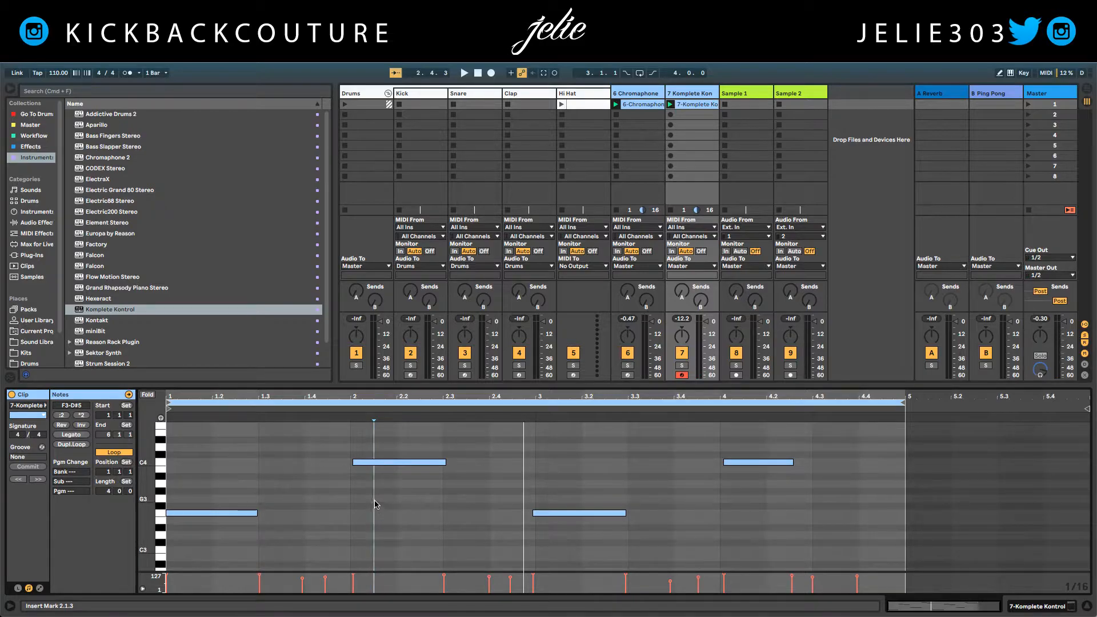
key("super+a")
scroll(374, 500, "up", 3)
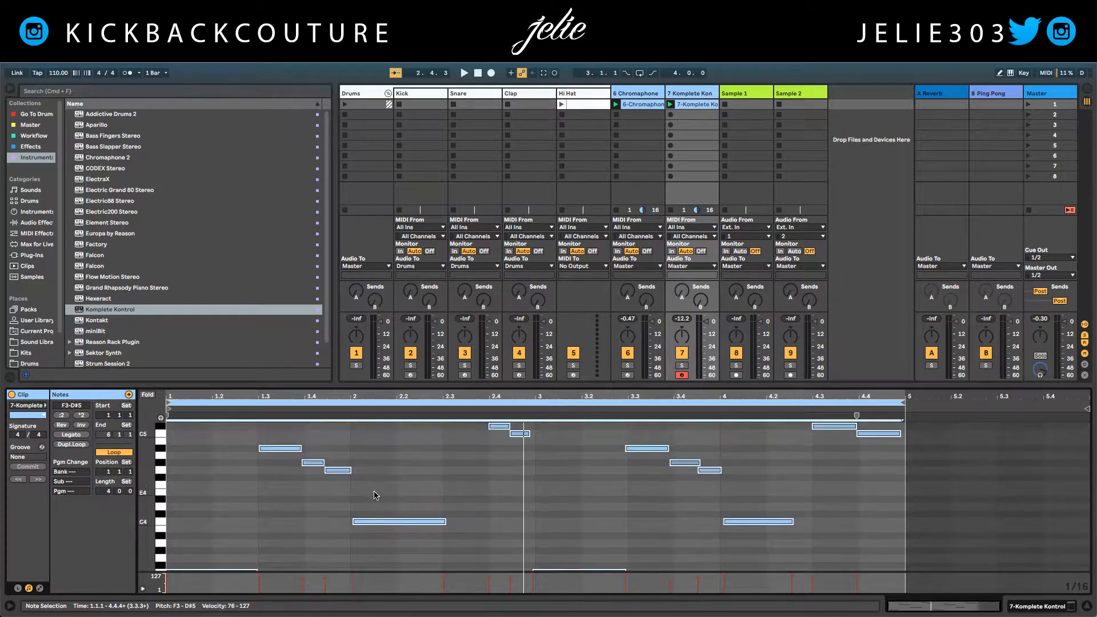
key("super+u")
left_click(71, 434)
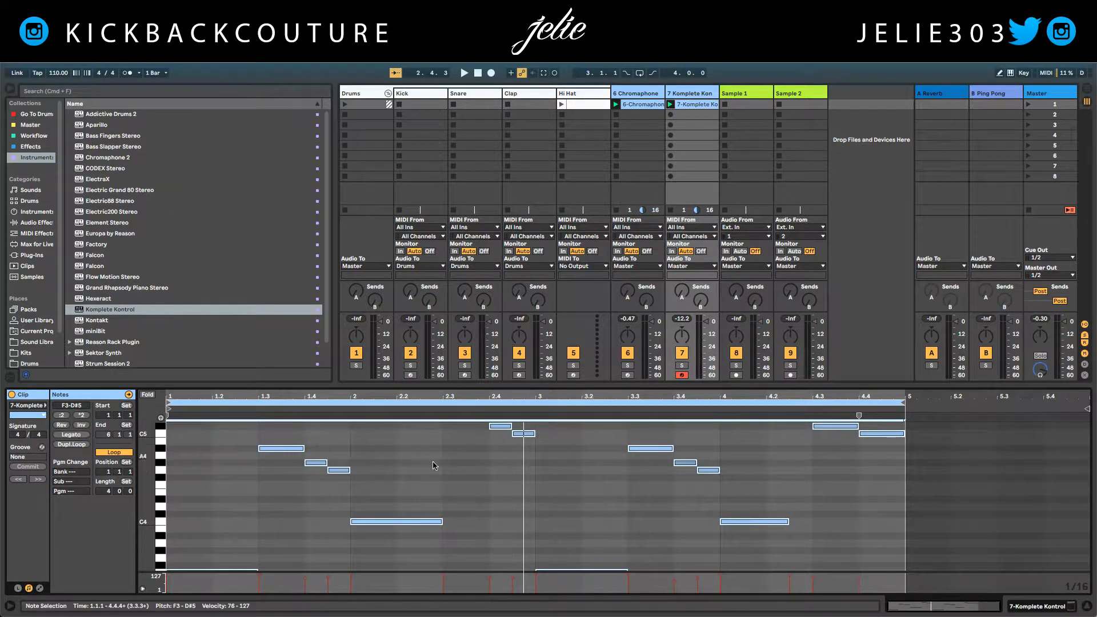
Play back the Komplete Kontrol clip and draw all its note velocities up to the maximum
left_click_drag(434, 386, 432, 257)
scroll(408, 454, "up", 3)
left_click(534, 454)
key("space")
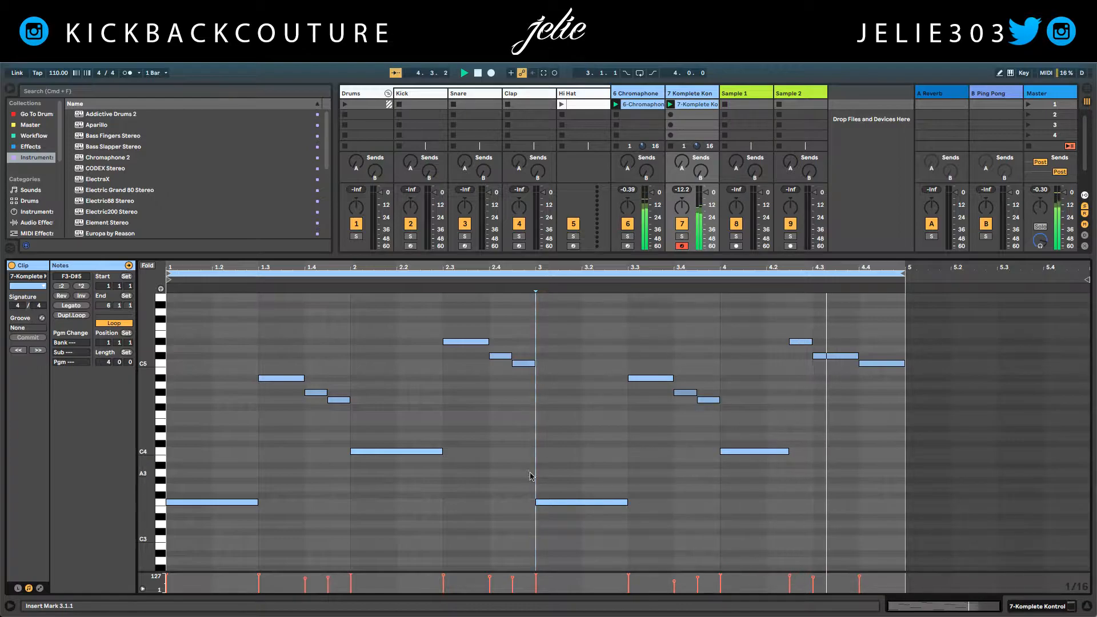
key("b")
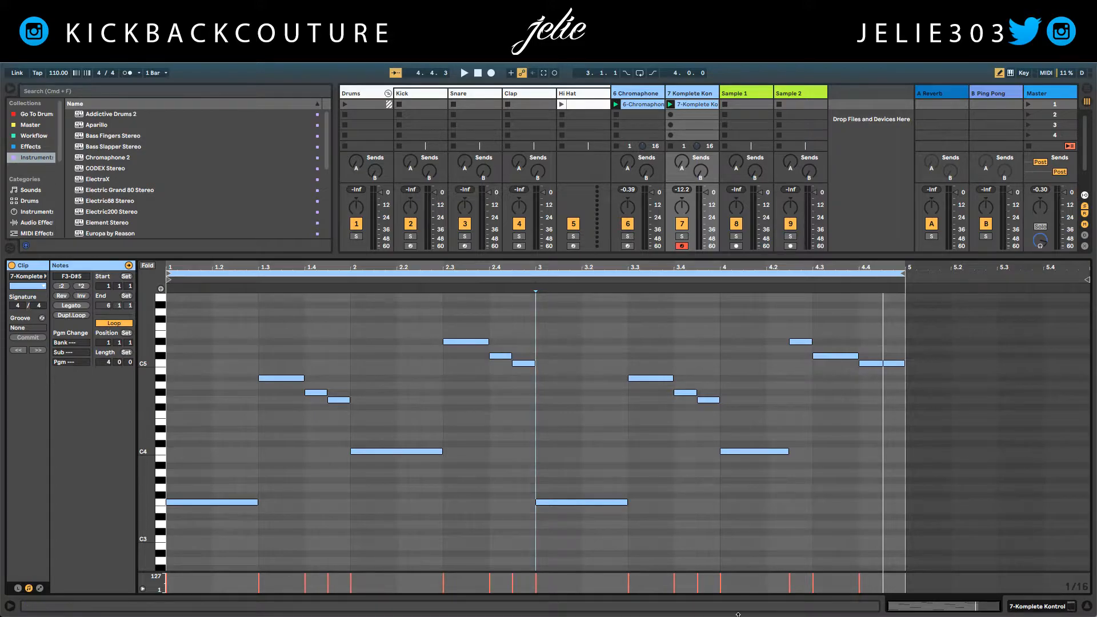
key("space")
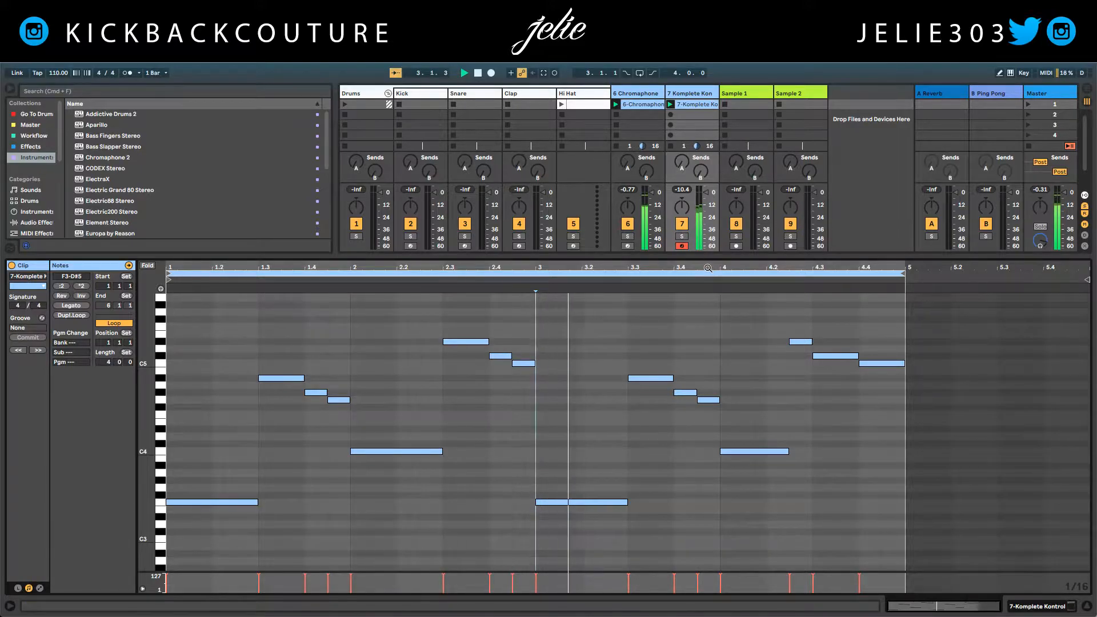
Lower the output volume in the Chromaphone and Komplete Kontrol instruments
left_click_drag(708, 261, 708, 456)
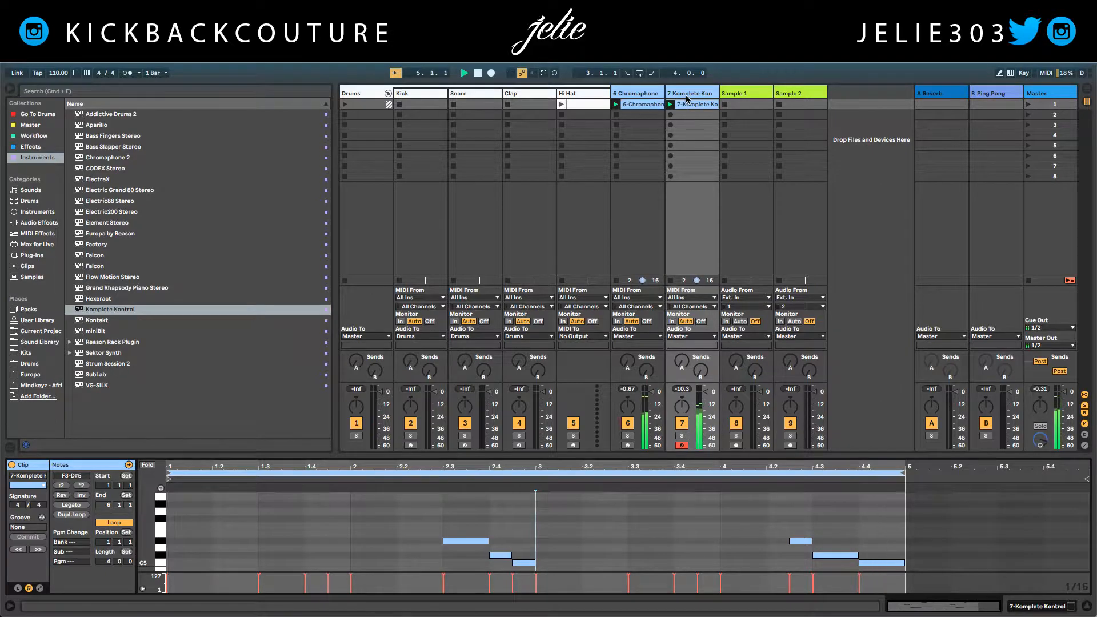
left_click(636, 95)
double_click(635, 95)
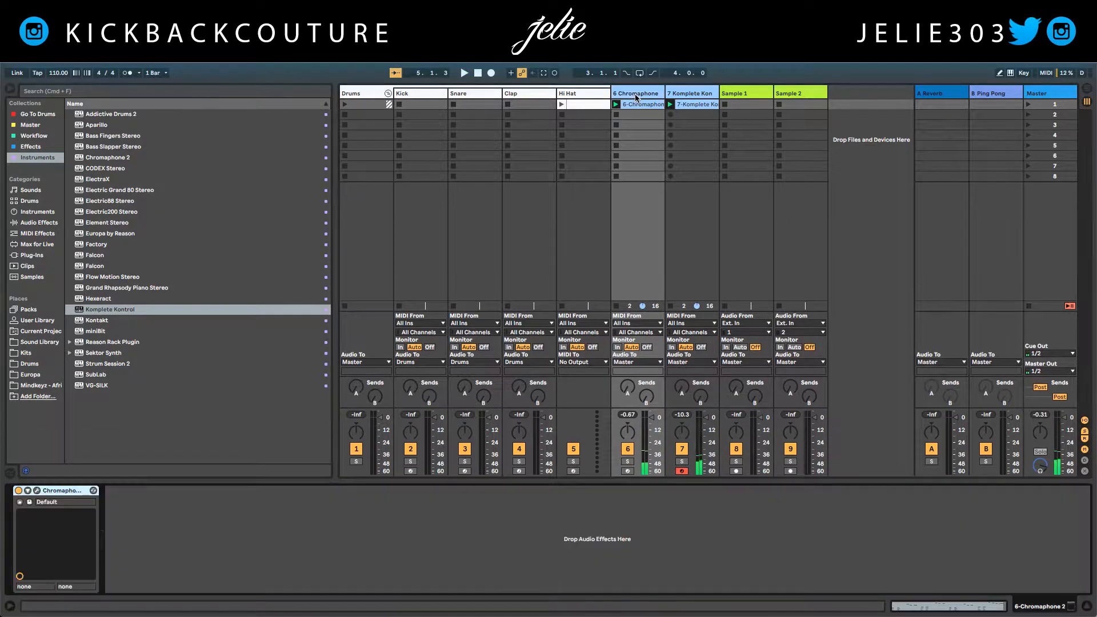
left_click(37, 491)
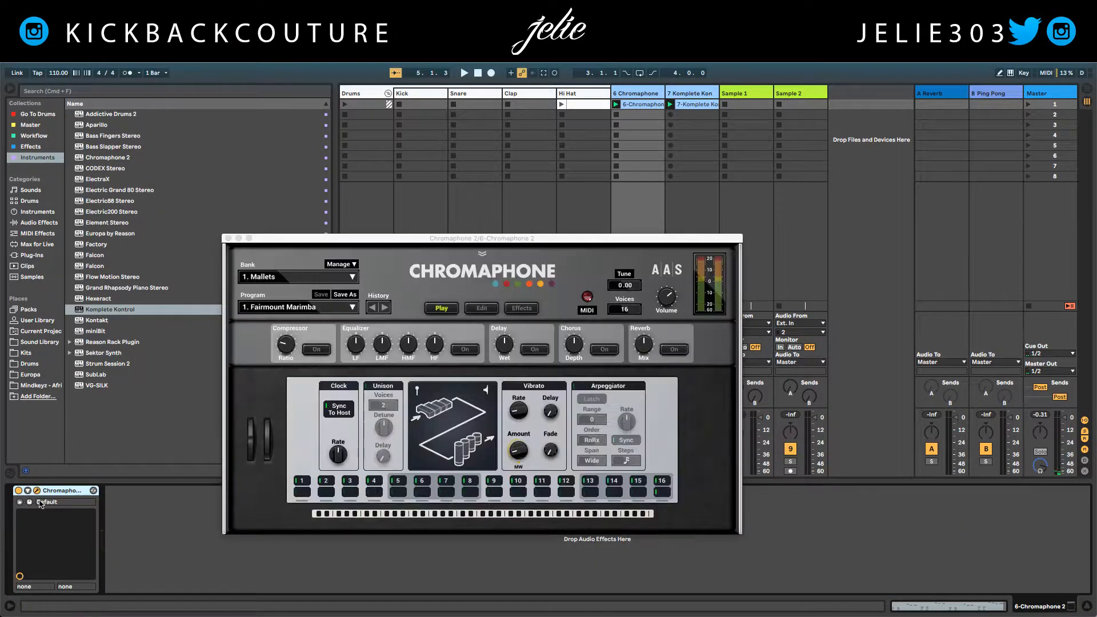
left_click(677, 304)
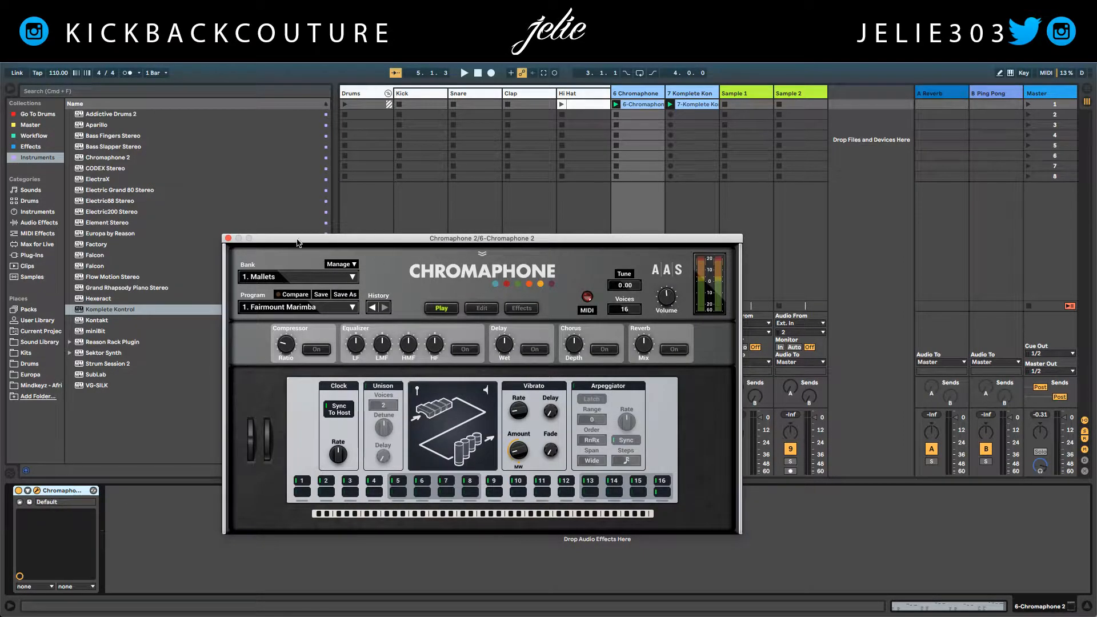
left_click(228, 238)
left_click(691, 92)
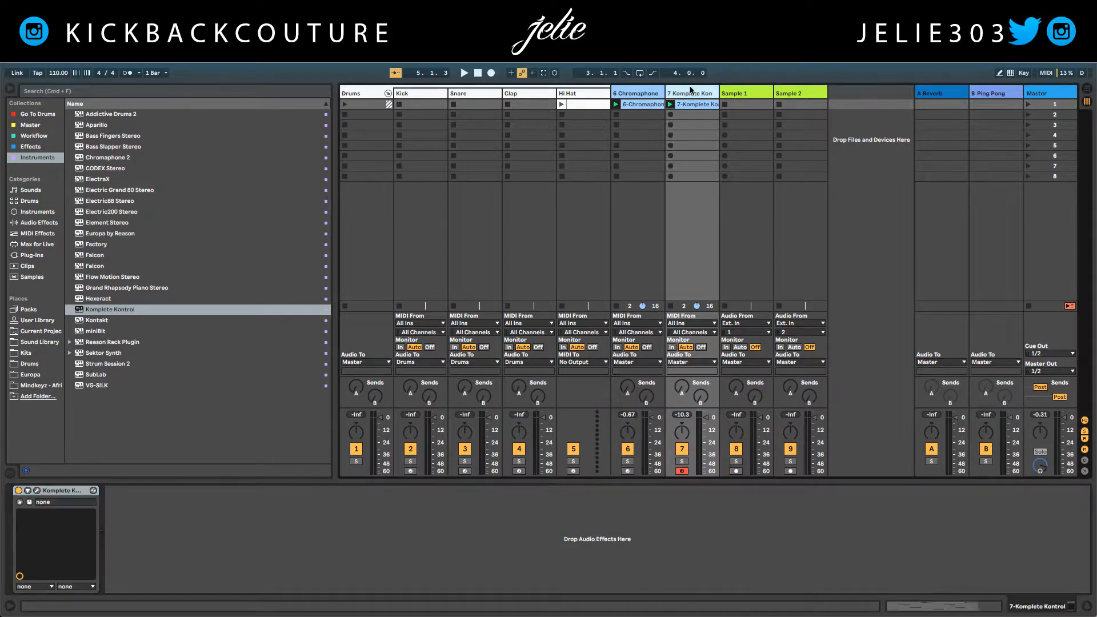
left_click(36, 490)
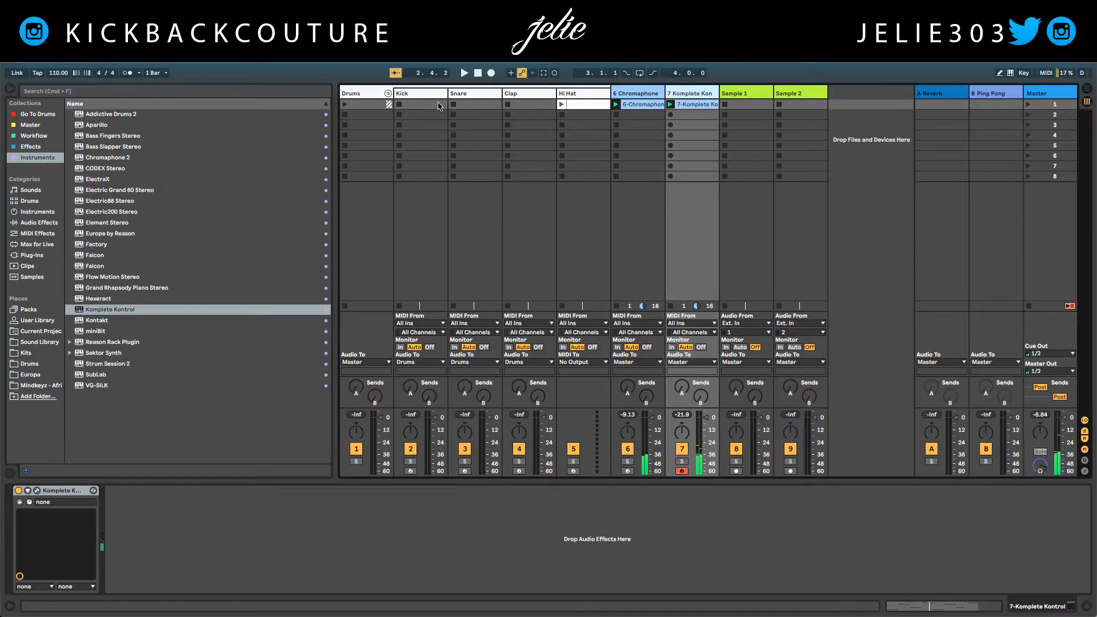
Set the kick sampler's volume to -5.71 dB and create an empty clip in the Kick track's first slot
left_click(428, 93)
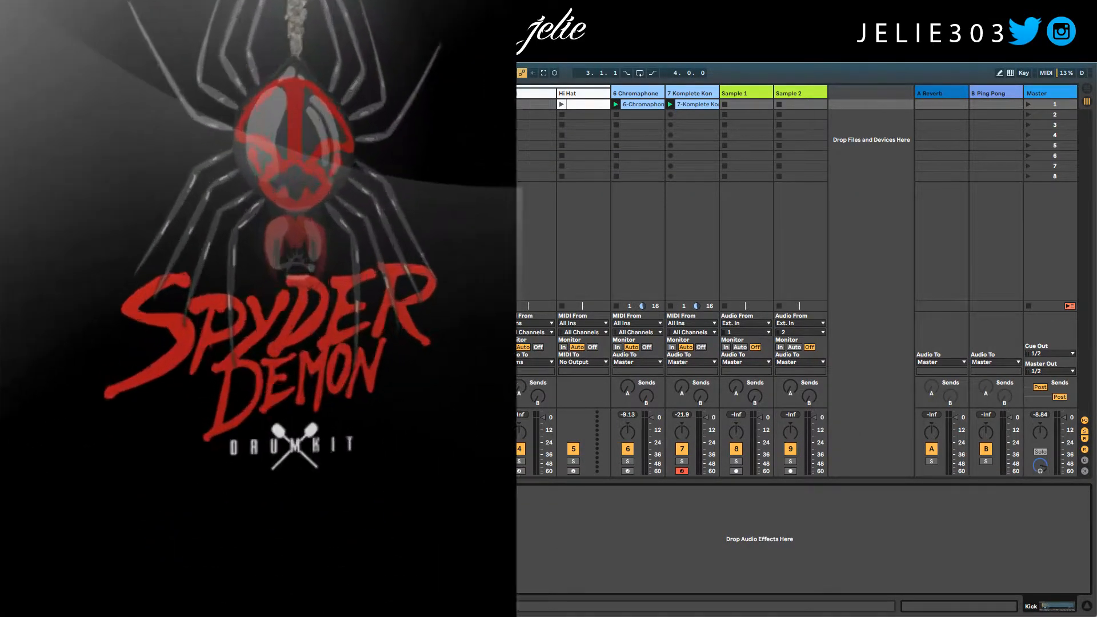
left_click_drag(394, 586, 394, 582)
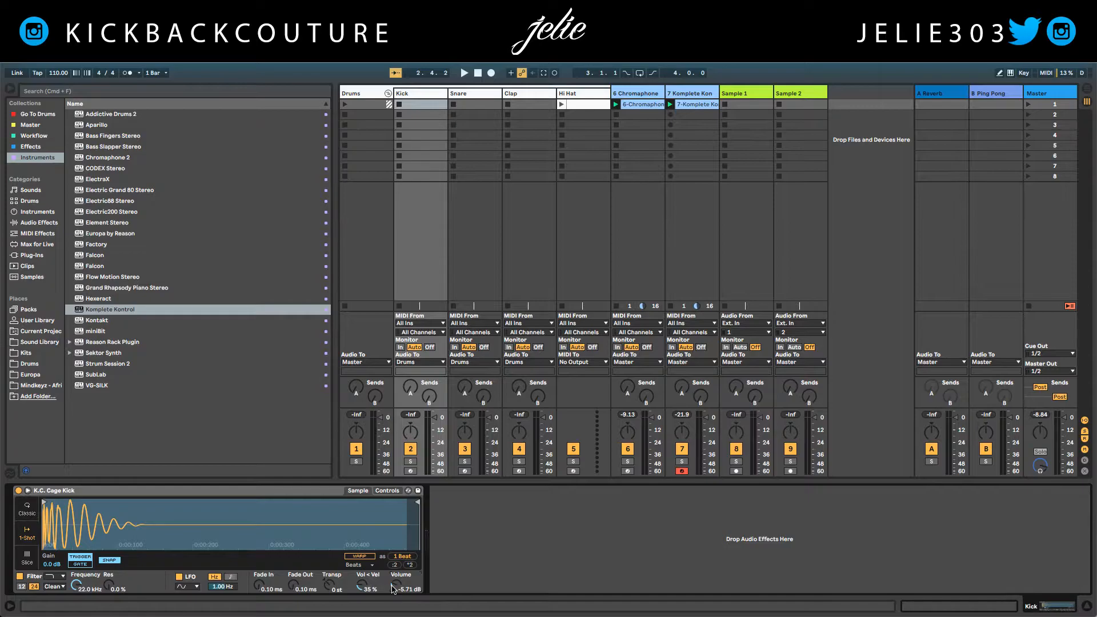
double_click(417, 106)
left_click_drag(388, 457, 387, 211)
Place C3 notes on all four beats of the one-bar kick clip and launch it with the melodies
scroll(289, 443, "up", 8)
scroll(244, 391, "up", 2)
double_click(210, 367)
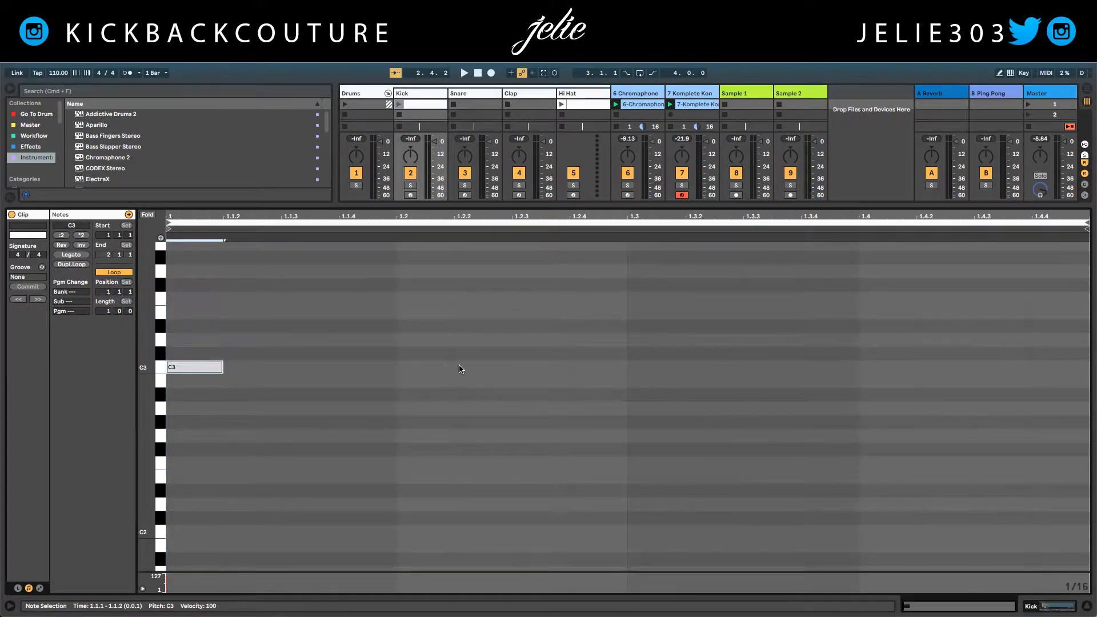
double_click(435, 367)
left_click(625, 366)
double_click(668, 367)
left_click(872, 365)
double_click(873, 366)
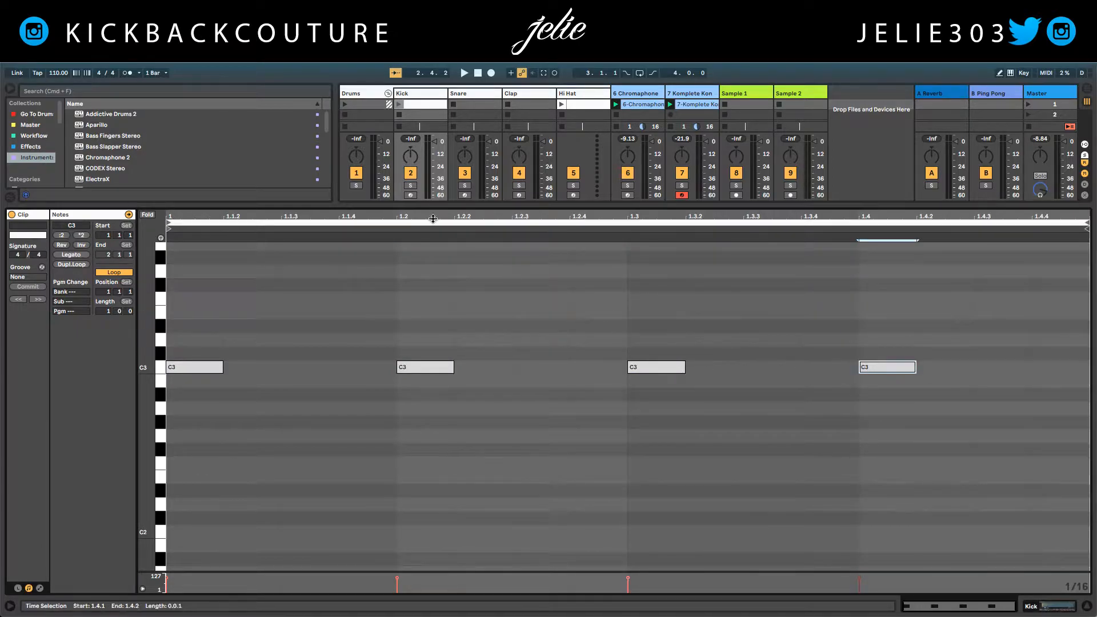
left_click(399, 105)
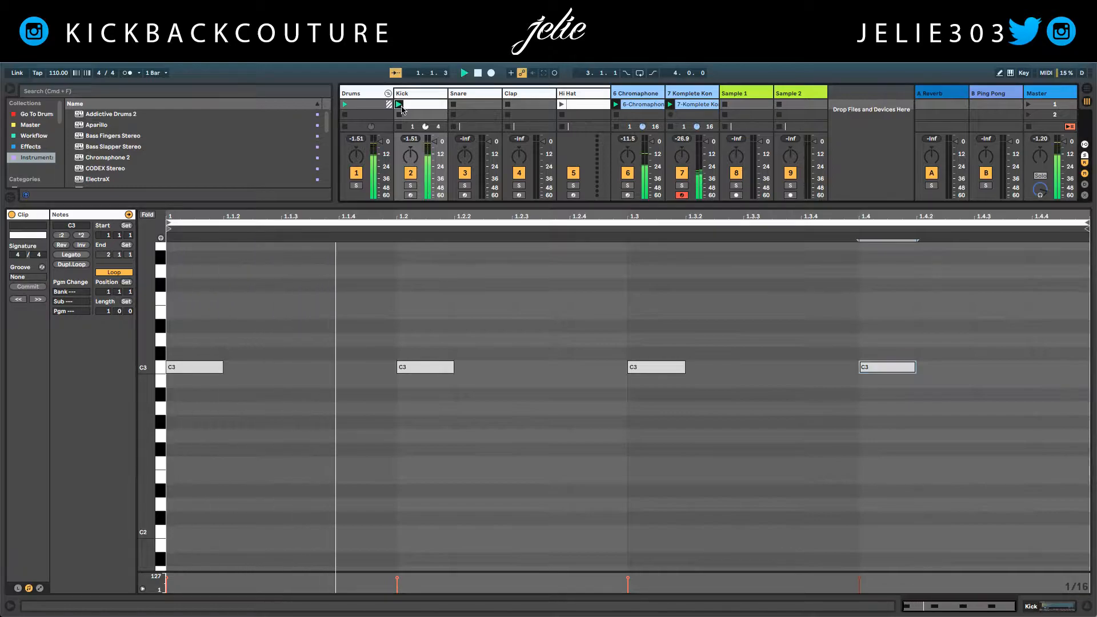
scroll(503, 414, "up", 4)
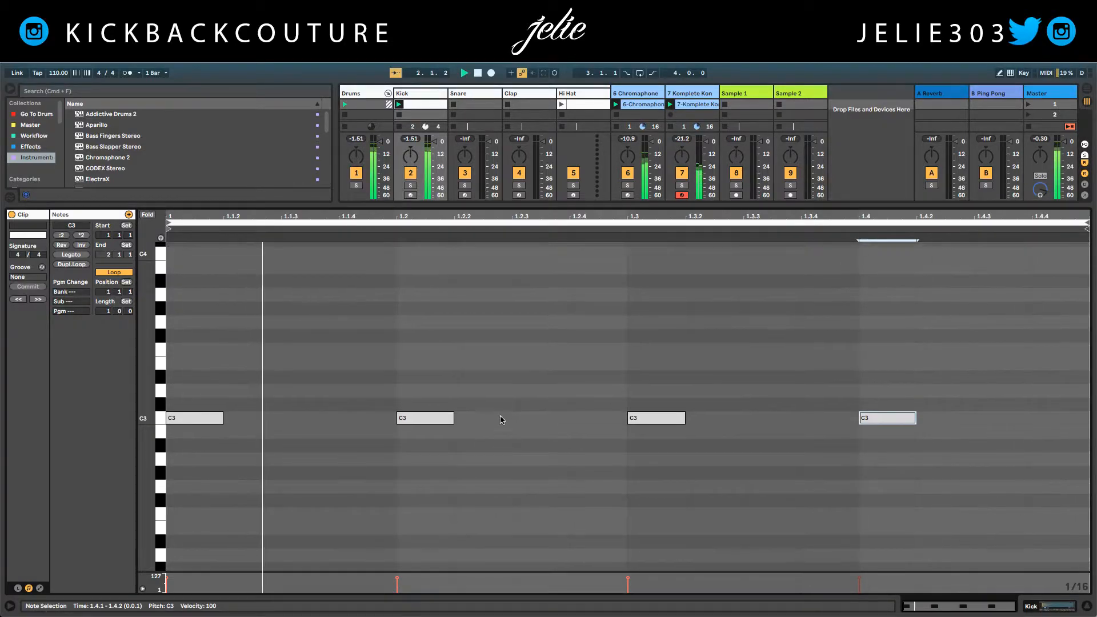
Try the second kick note a sixteenth earlier at 1.1.4, and move it back to beat 2
scroll(502, 415, "up", 3)
left_click_drag(489, 405, 393, 464)
left_click(881, 449, "shift")
mouse_move(883, 449)
left_mouse_down()
mouse_move(800, 443)
mouse_move(883, 448)
left_mouse_up()
left_click(803, 418)
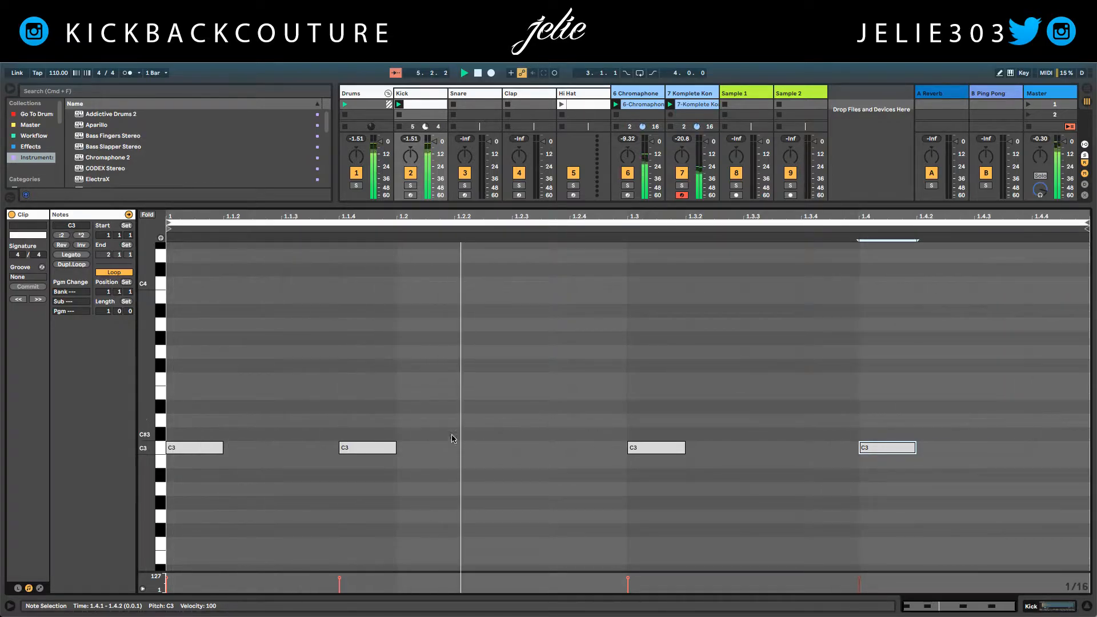
left_click_drag(383, 448, 439, 448)
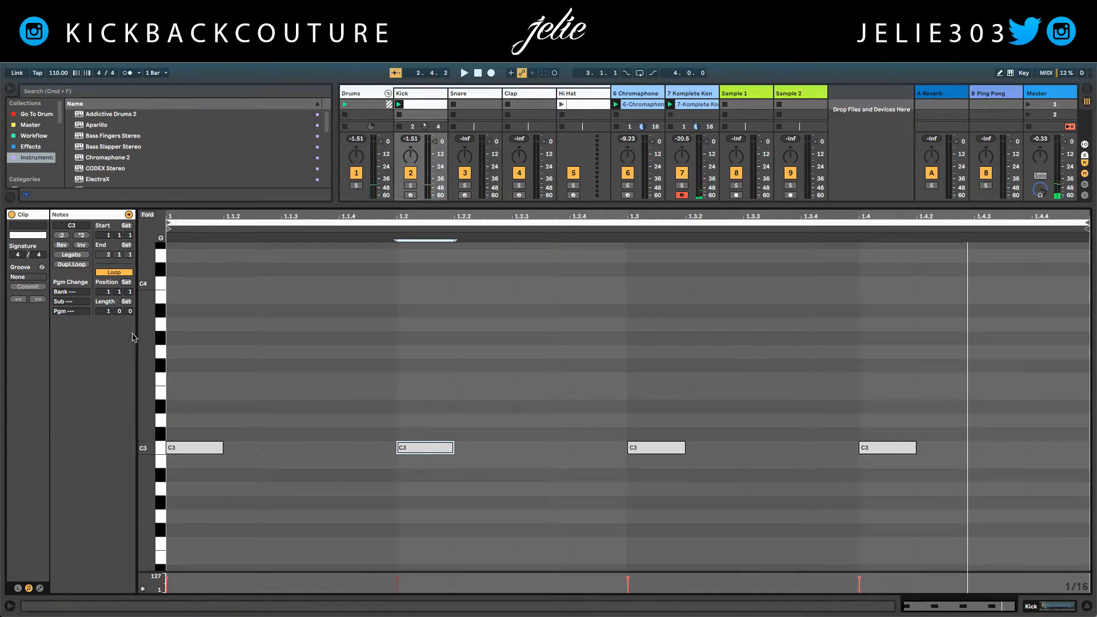
Extend the kick clip to four bars filled with duplicates of the first bar, and move bar four's second note to 4.1.4
key("Return")
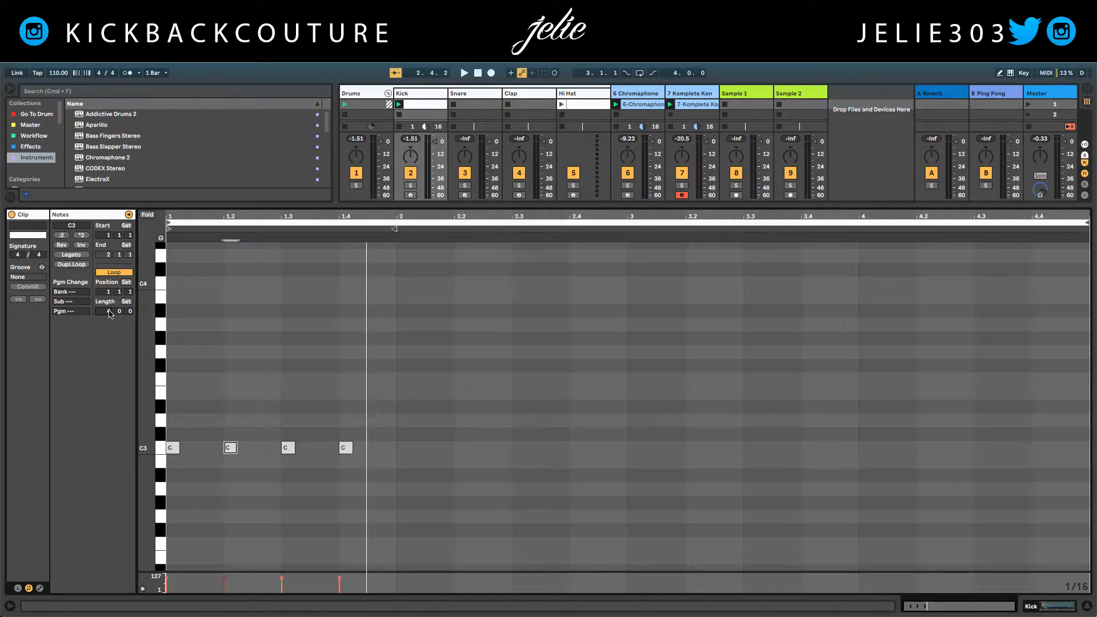
left_click_drag(393, 392, 136, 502)
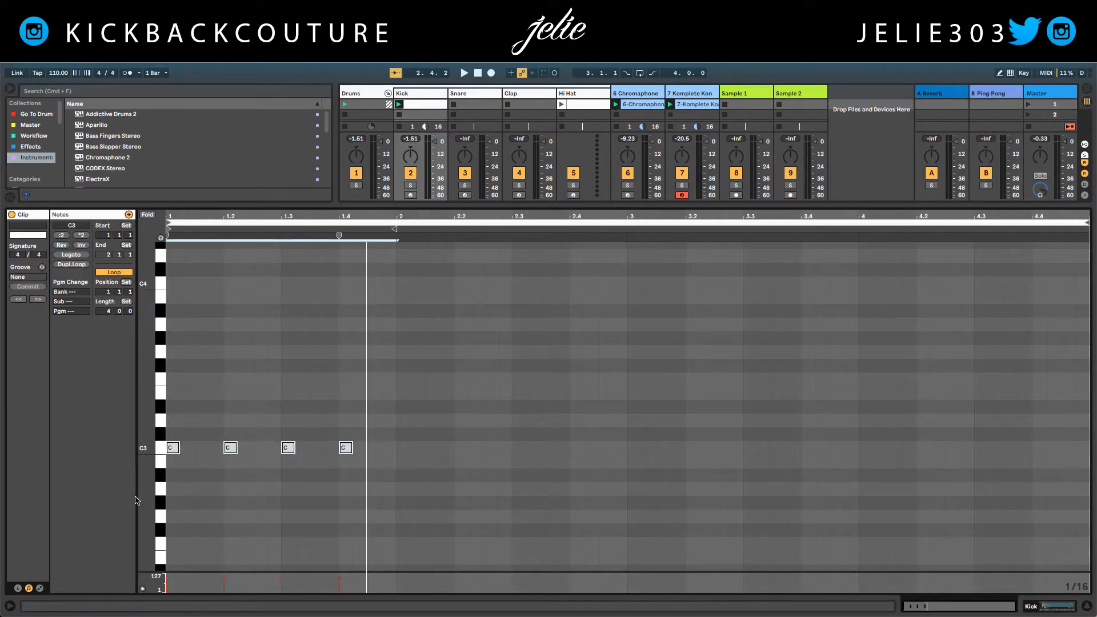
key("super+d")
key("super+d")
key("super+d")
left_click(902, 430)
left_click(920, 450)
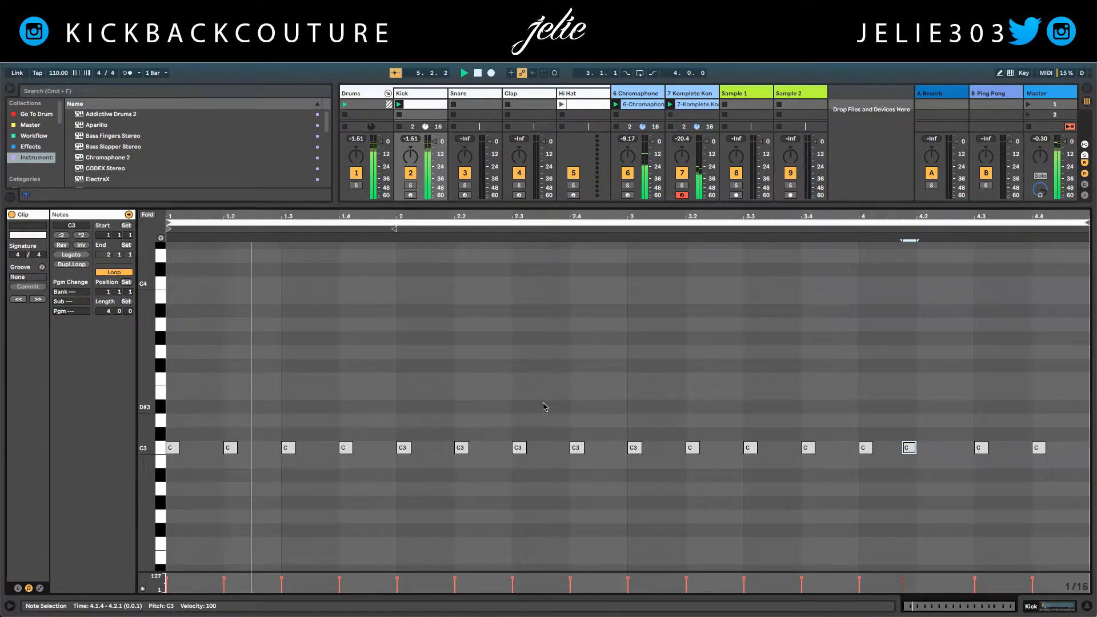
Switch the Snare sampler to 1-Shot mode and launch an empty clip in the Snare track's first slot
double_click(467, 96)
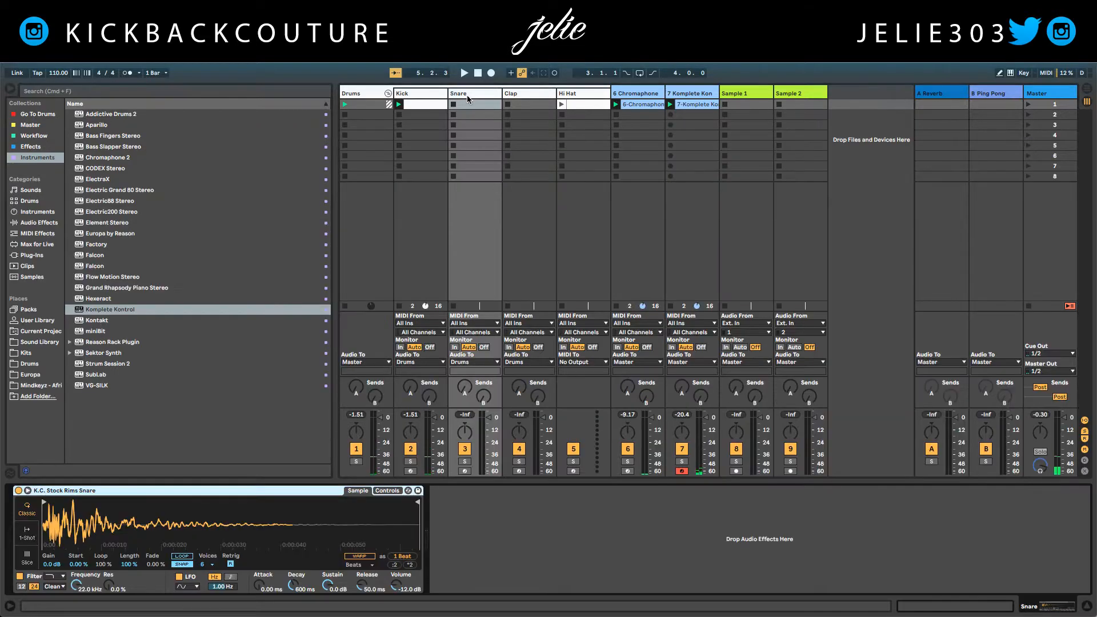
left_click(30, 539)
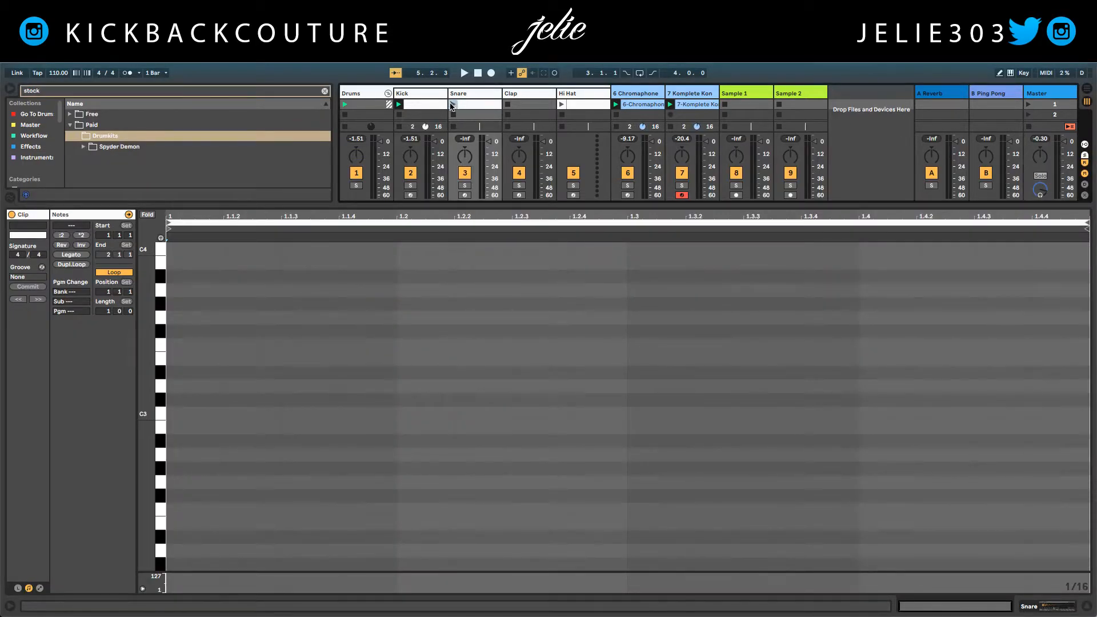
left_click(453, 105)
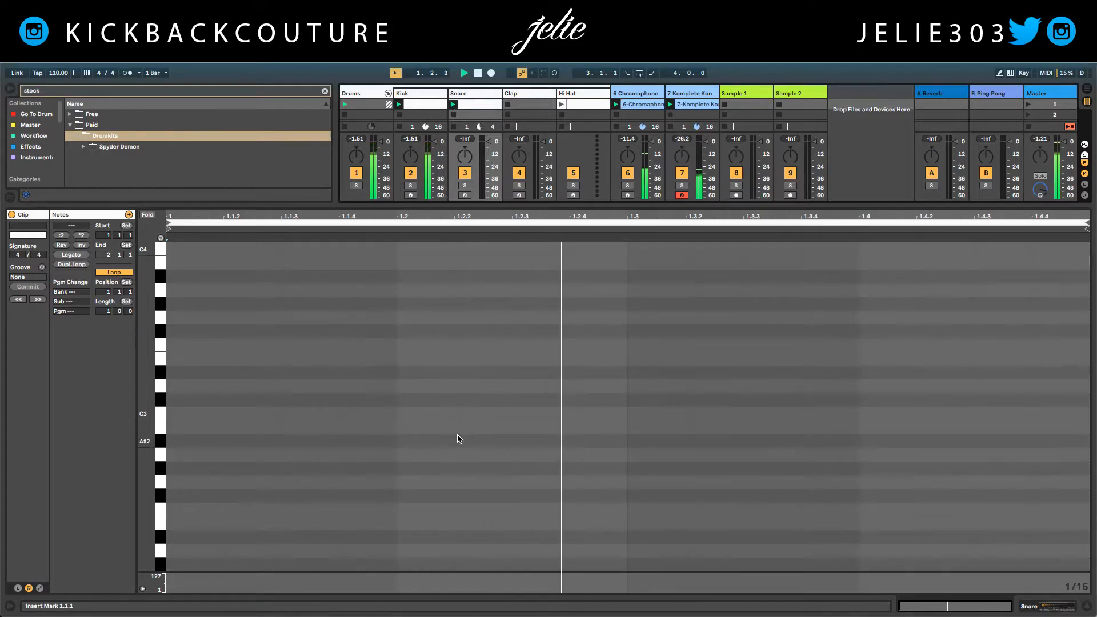
Place snare C3 notes at 1.1.4, 1.2.3 and 1.4.3, and set the snare sampler's volume to -2.25 dB
double_click(393, 413)
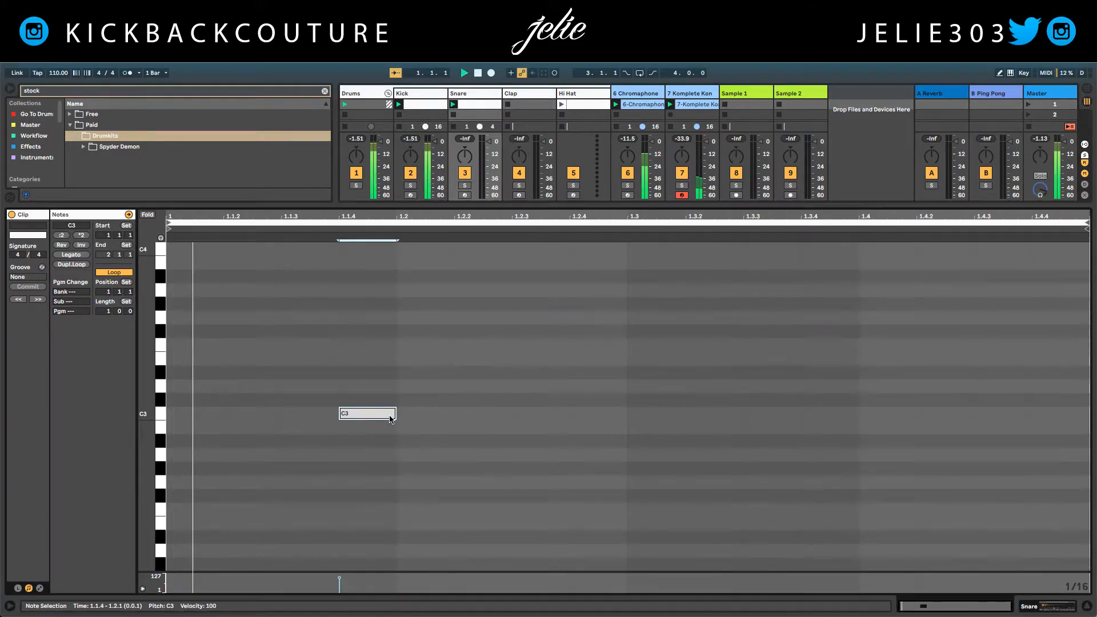
double_click(462, 95)
key("space")
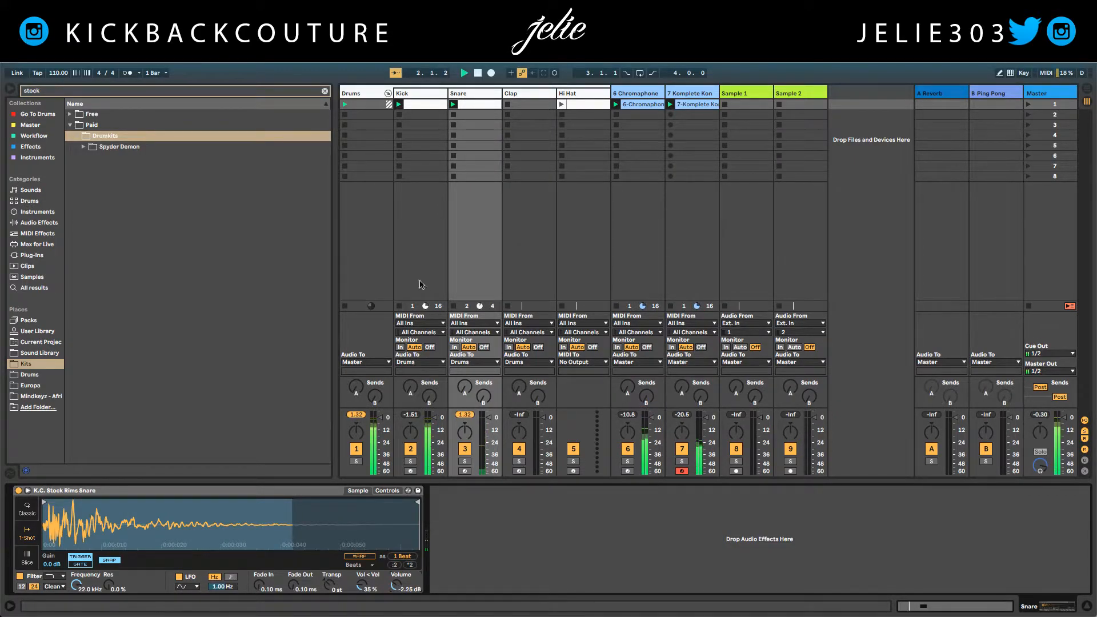
left_click(466, 107)
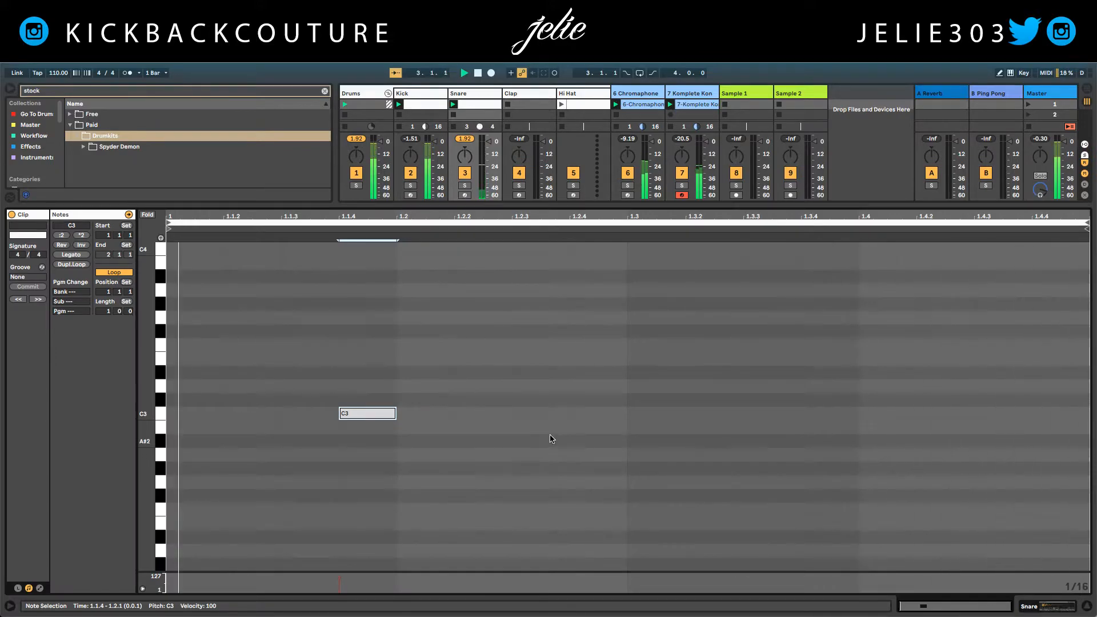
double_click(544, 417)
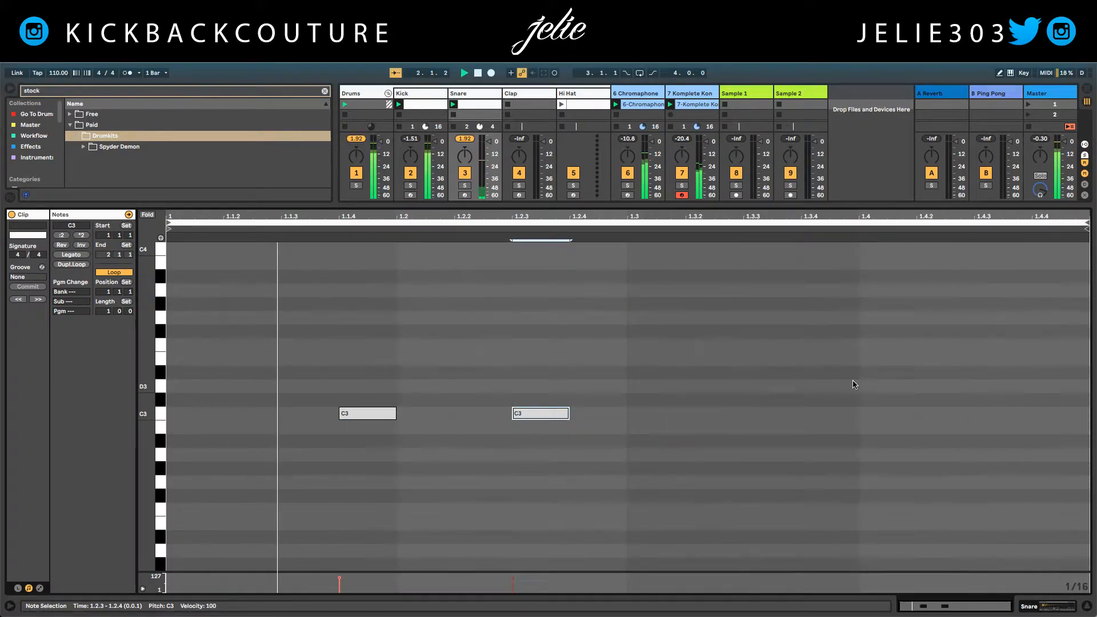
double_click(1027, 412)
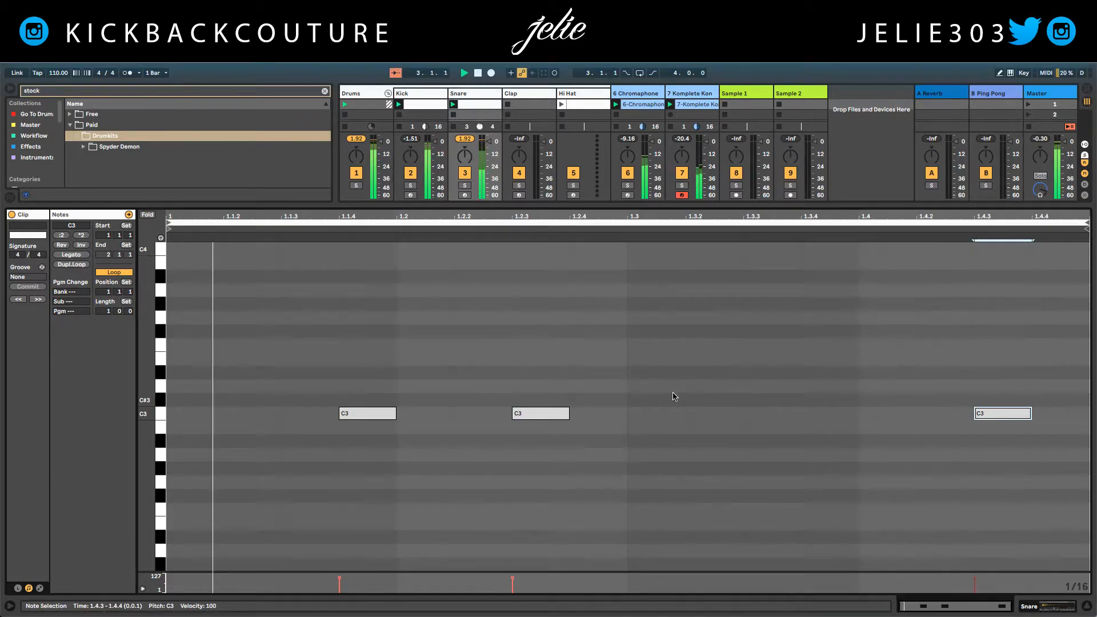
Set the snare clip's loop length to 4 bars and duplicate the first bar's notes across the other three
left_click(109, 312)
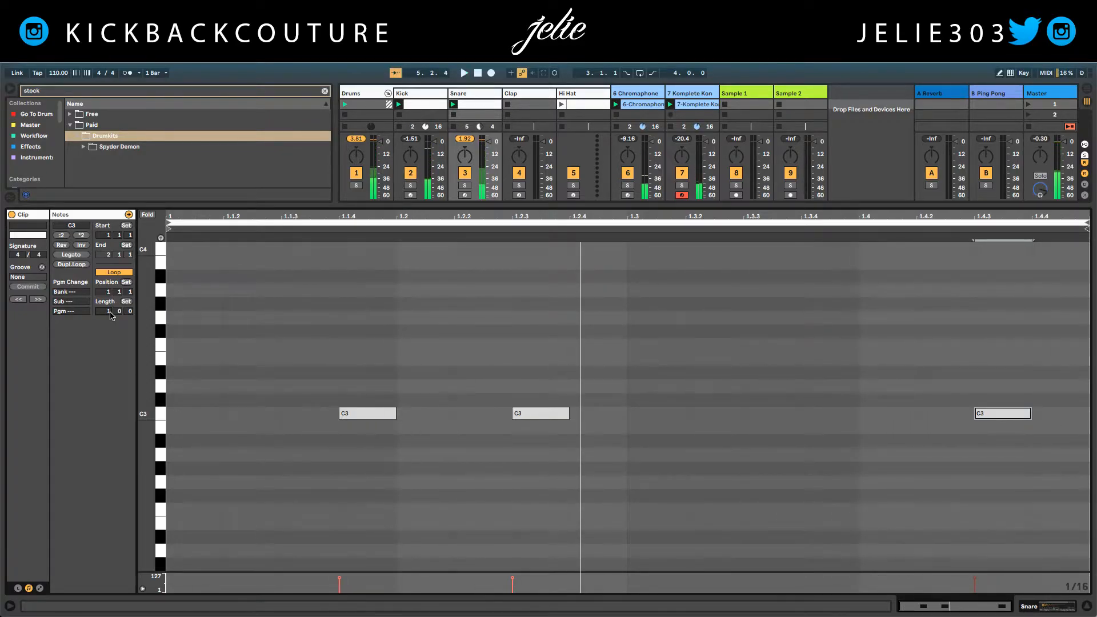
type("4")
key("Return")
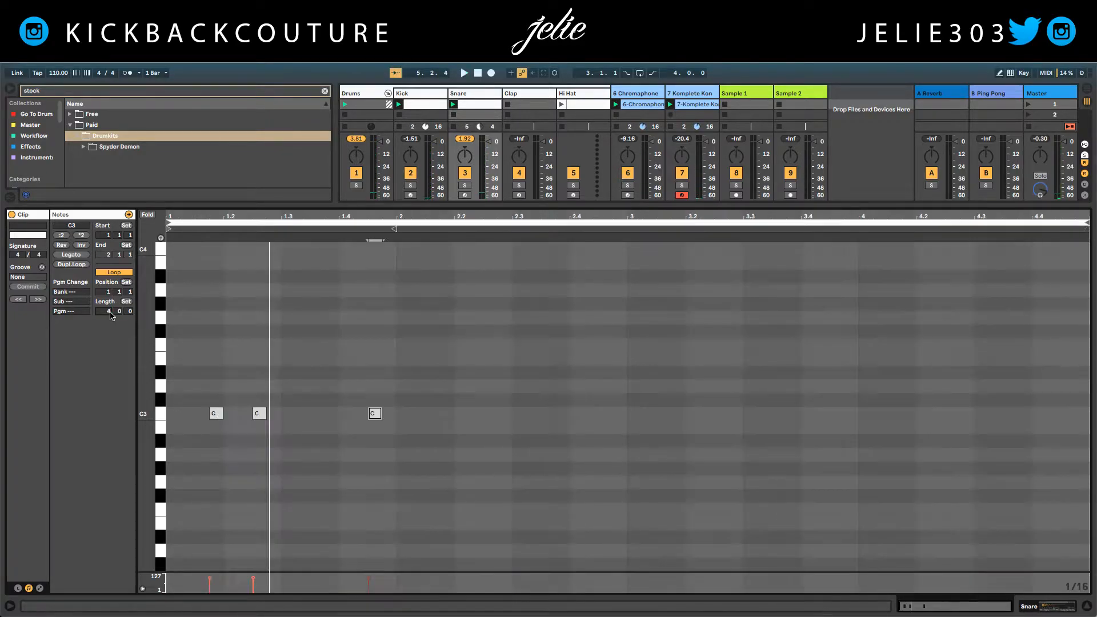
left_click_drag(394, 344, 122, 460)
key("ctrl+d")
key("ctrl+d")
key("ctrl+d")
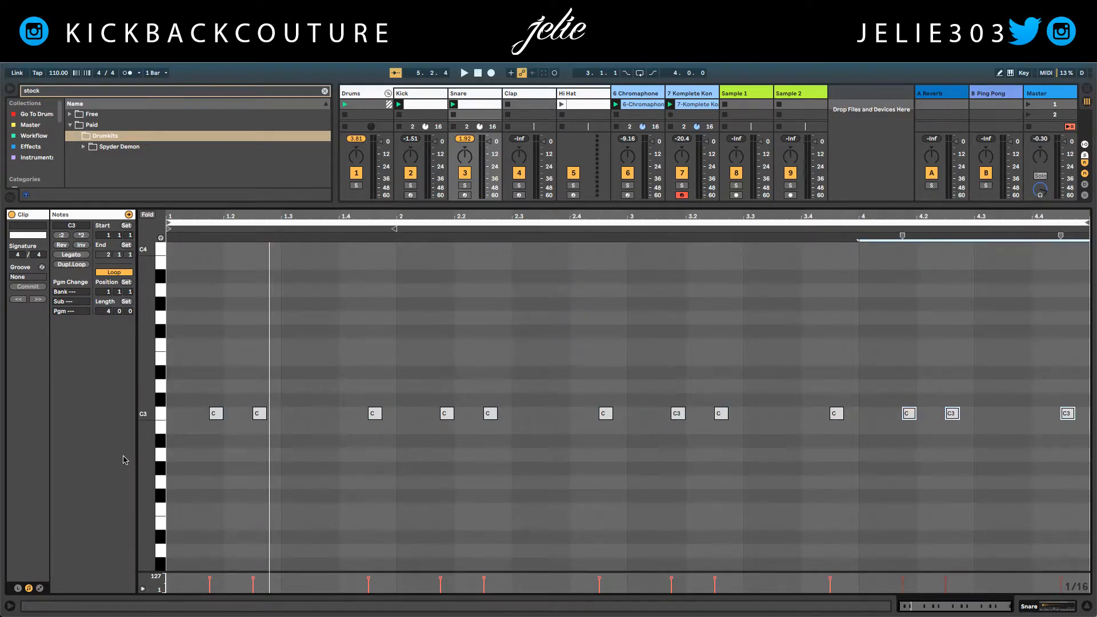
Undo the snare note duplicates and the loop length change
key("ctrl+z")
key("ctrl+z")
key("ctrl+z")
key("ctrl+z")
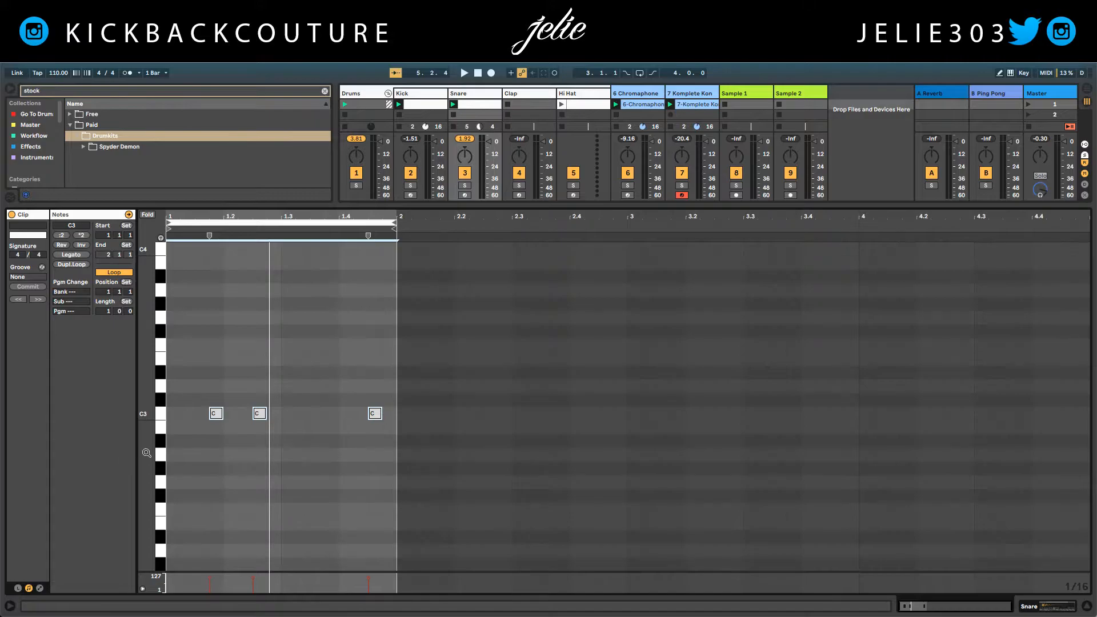
Duplicate the snare clip's loop twice to extend the pattern to four bars, and play it back
left_click(71, 265)
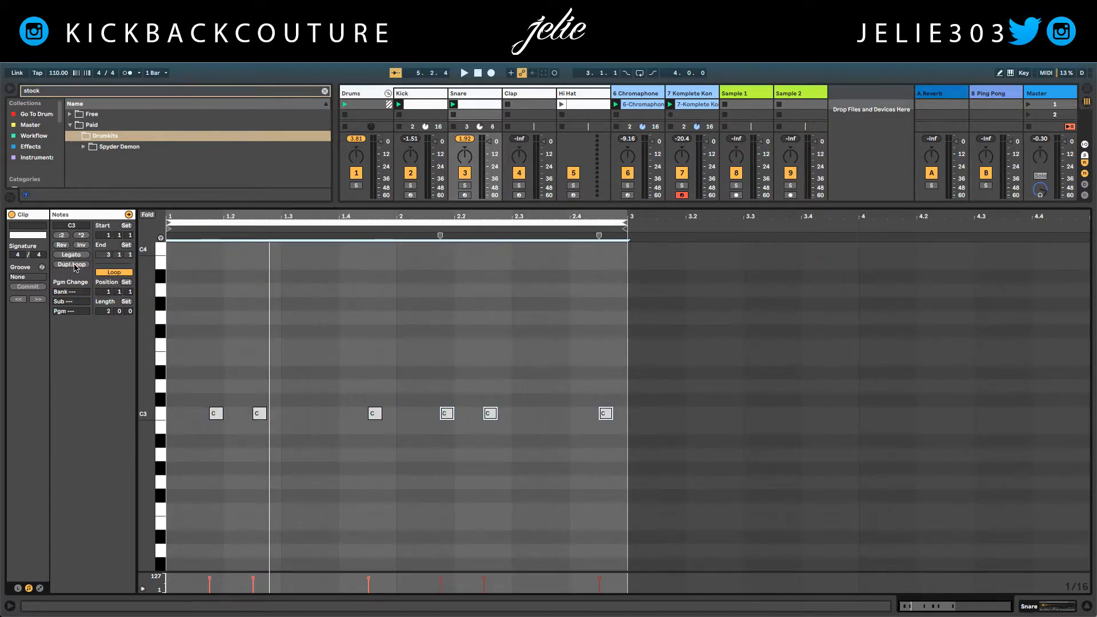
left_click(74, 265)
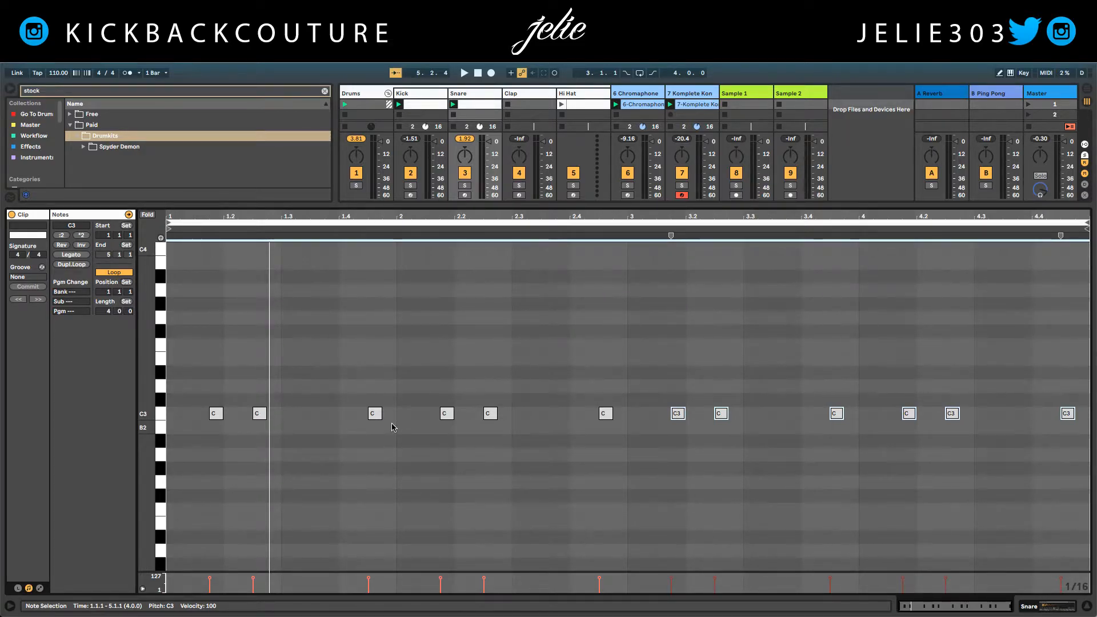
key("space")
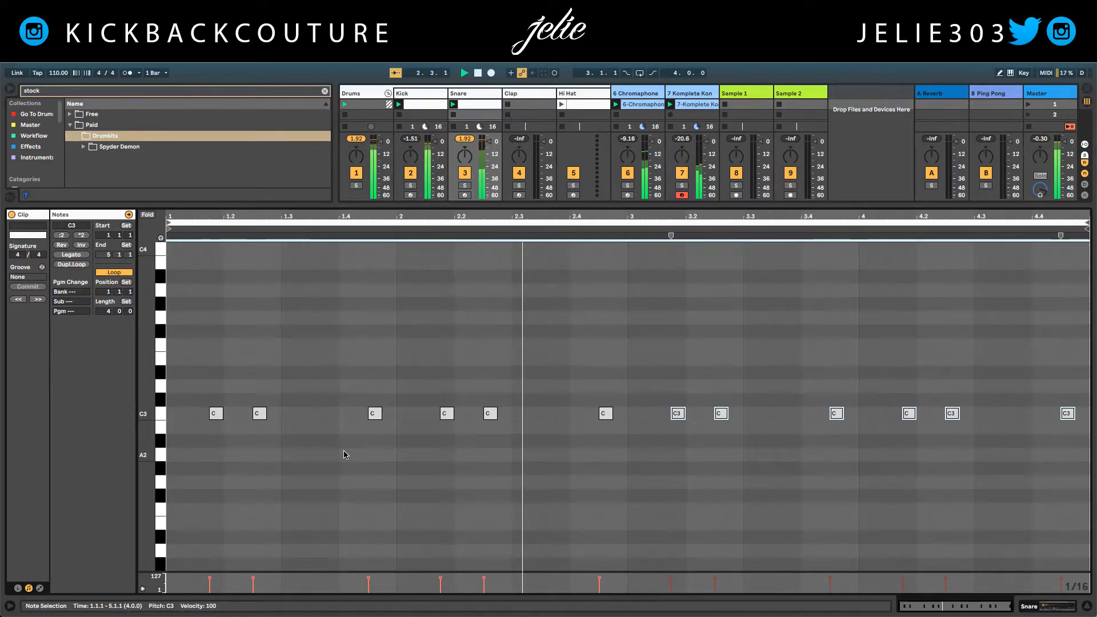
Create an empty clip in the Clap track's first slot and set the track's sampler to 1-Shot mode
left_click(523, 109)
left_click(524, 95)
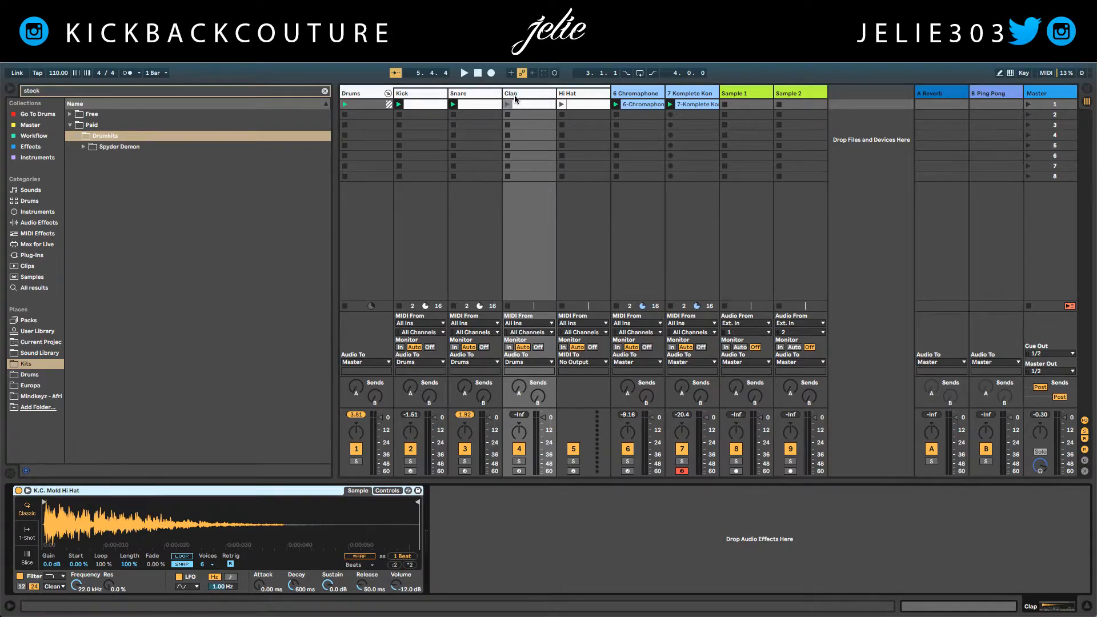
left_click(30, 534)
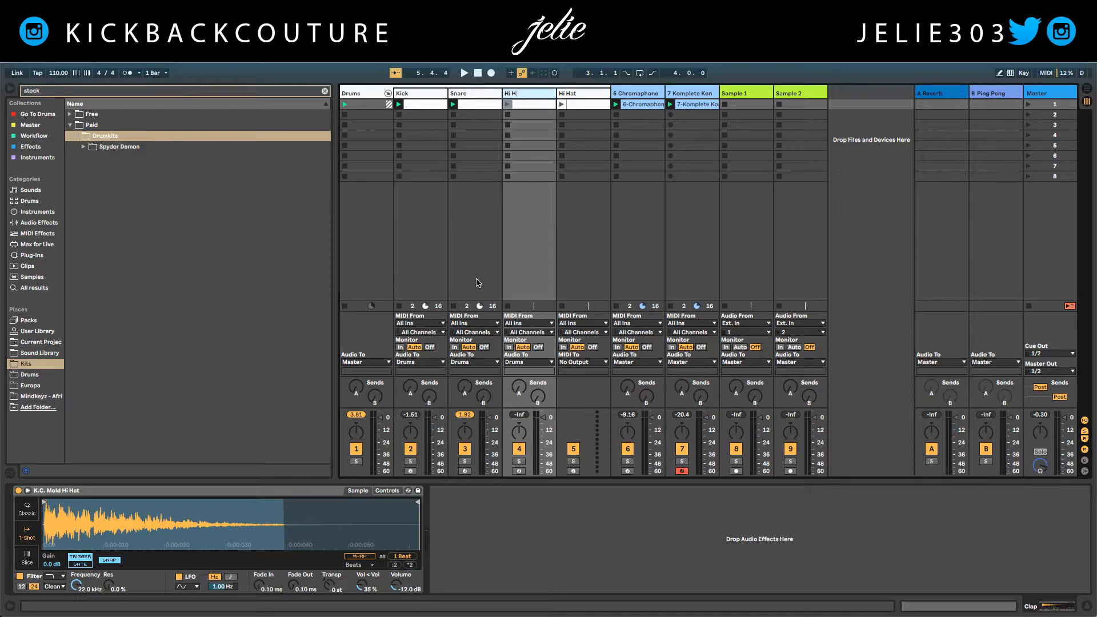
Replace the old Hi Hat track with the Clap track renamed Hi Hat, and open its first clip
key("super+z")
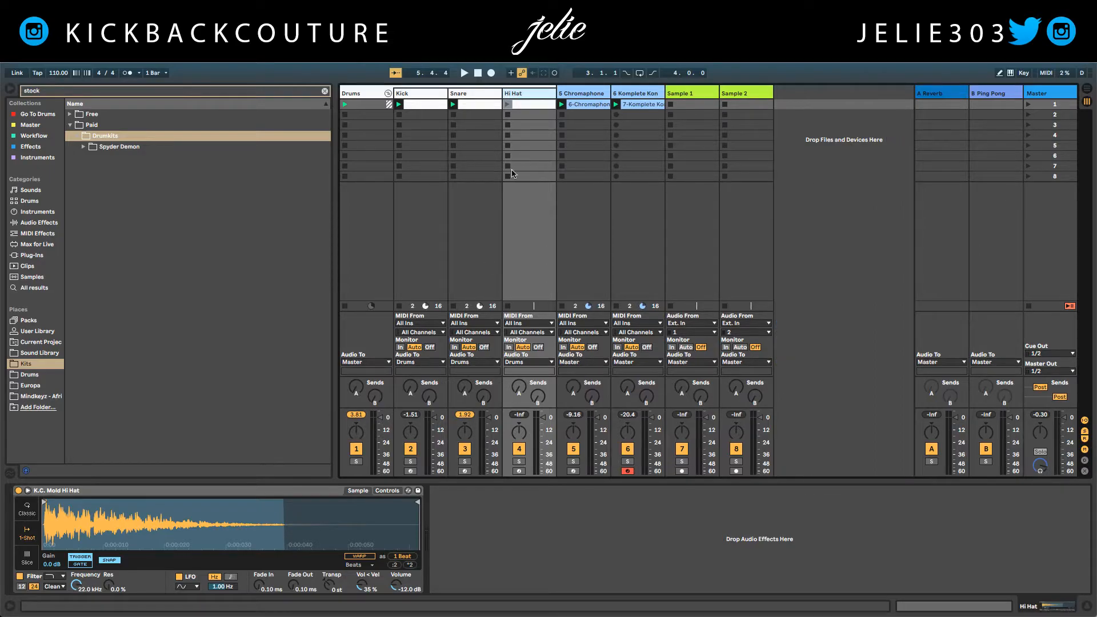
double_click(524, 104)
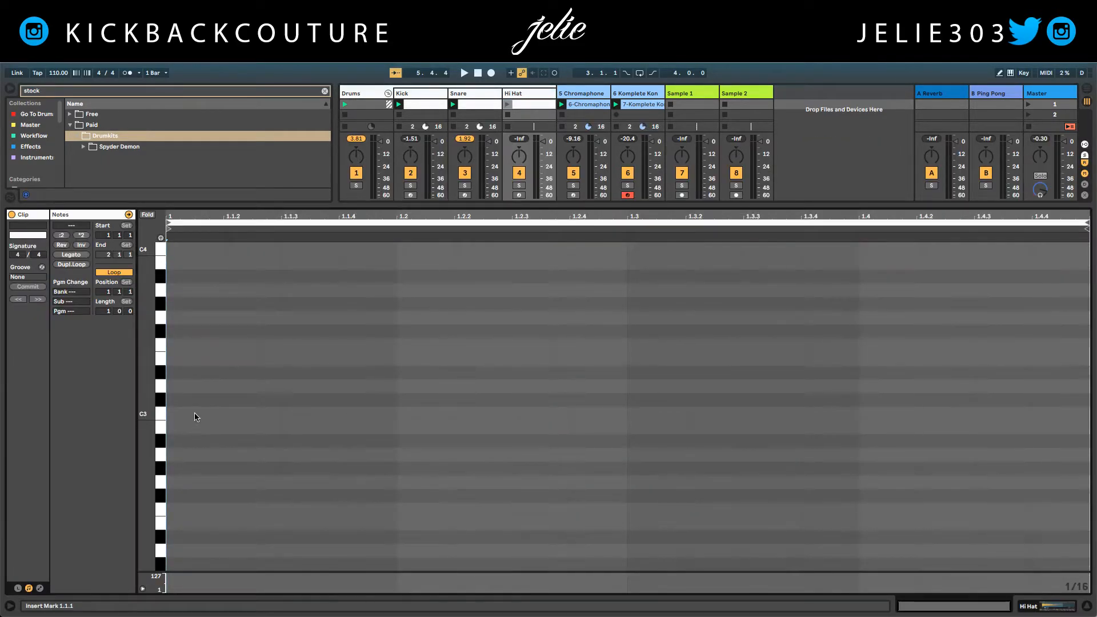
Place hi-hat C3 notes at 1.1.1 and 1.1.4, and play the clip with its loop length set to 4 bars
double_click(195, 416)
double_click(350, 413)
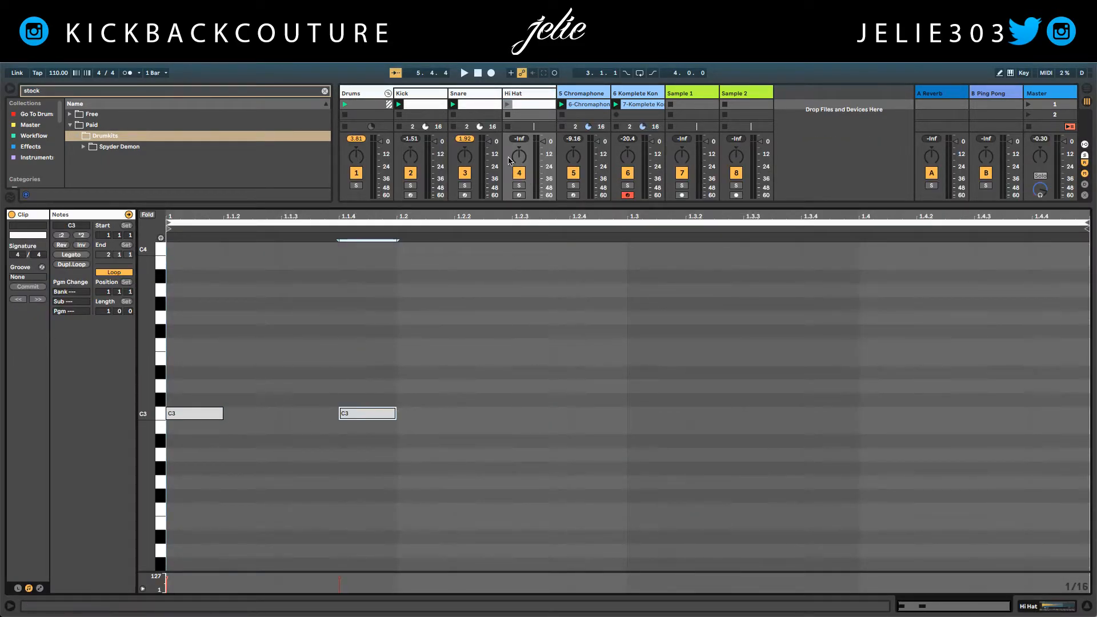
left_click(506, 104)
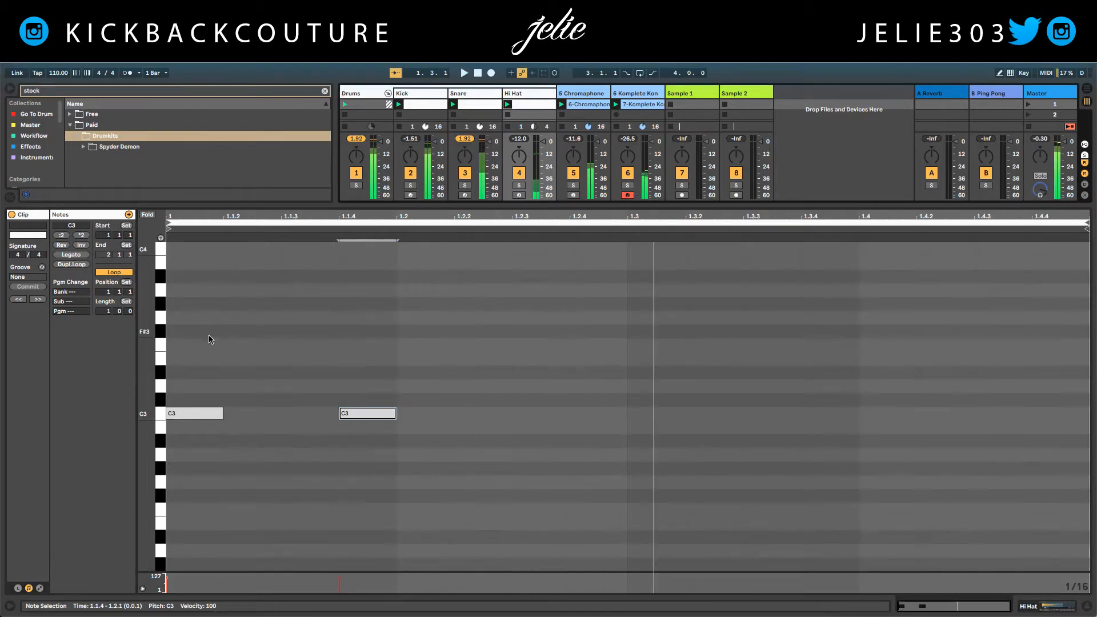
key("Return")
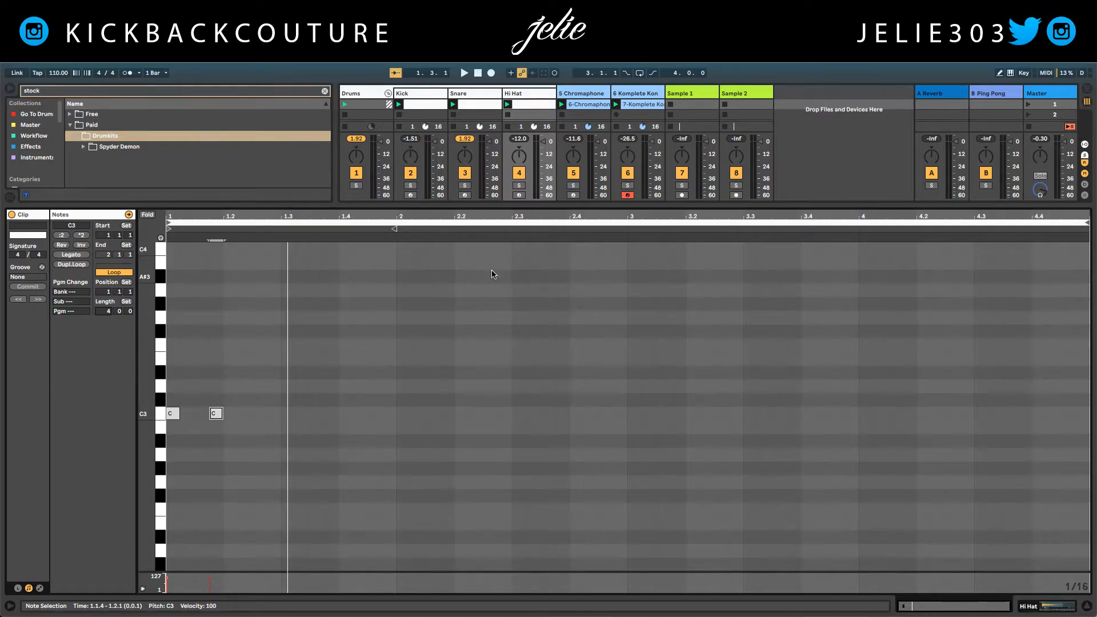
key("space")
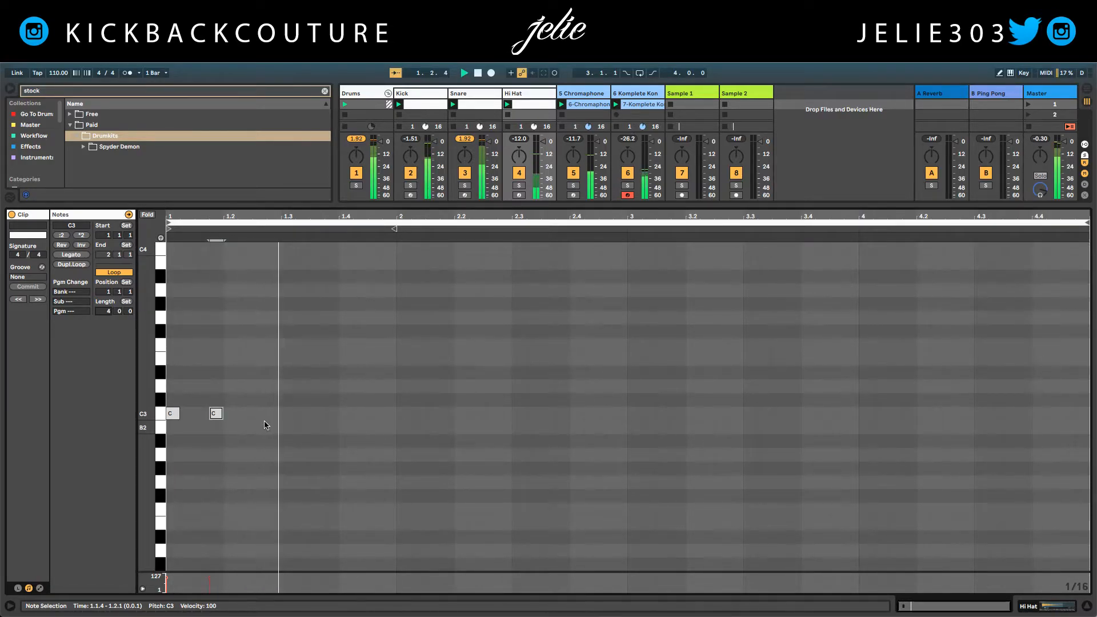
Add hi-hat C3 notes at 1.2.3 and 1.2.4
double_click(259, 413)
double_click(274, 413)
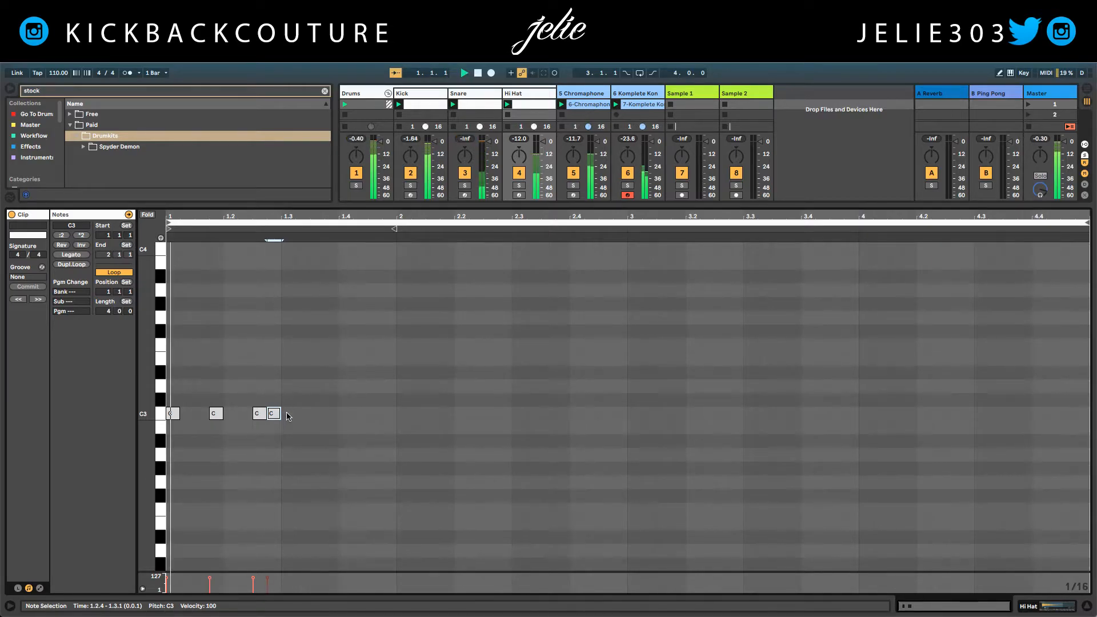
double_click(289, 413)
double_click(290, 413)
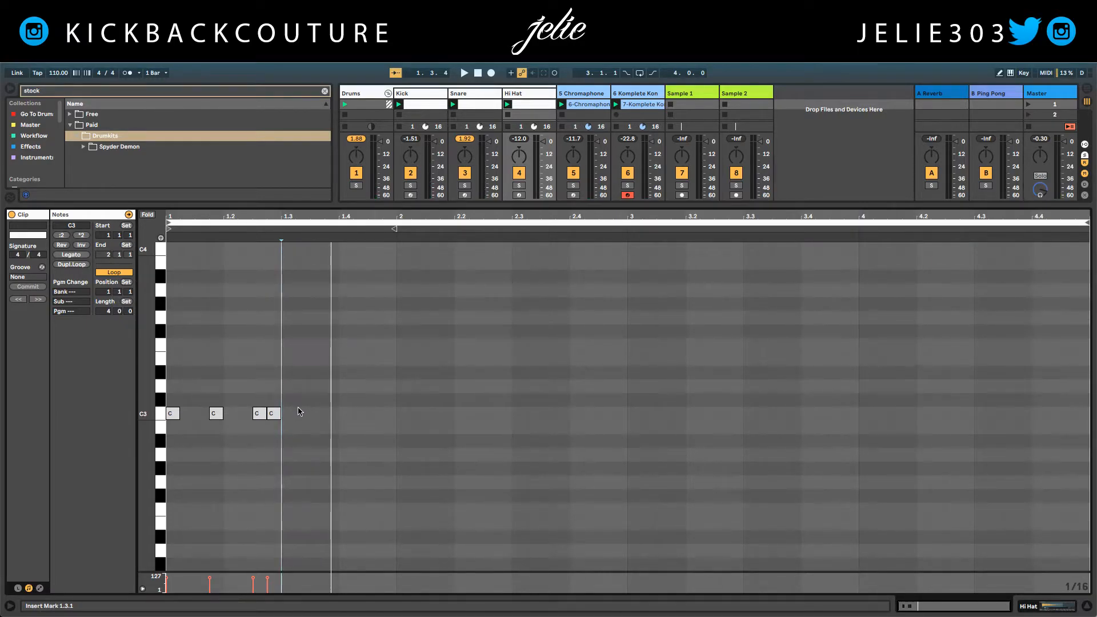
Fill the sixteenth at 1.3.1 with a fast roll of four equal short C3 hi-hat notes
scroll(299, 412, "up", 5)
scroll(403, 453, "left", 3)
double_click(664, 414)
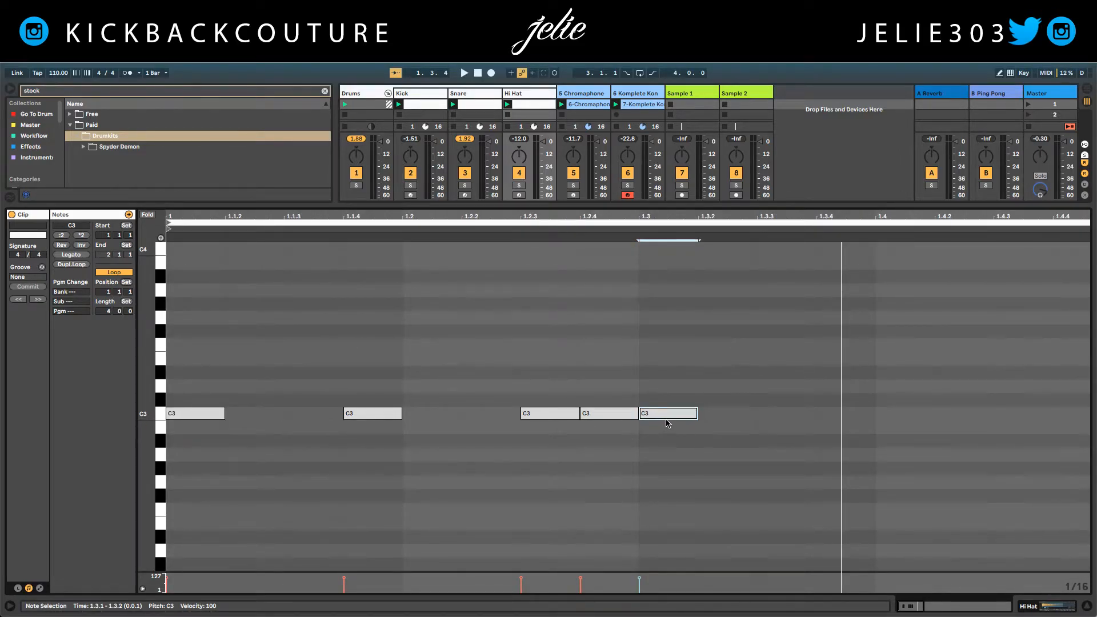
left_click(708, 405)
left_click(696, 413)
left_click_drag(695, 412, 645, 412)
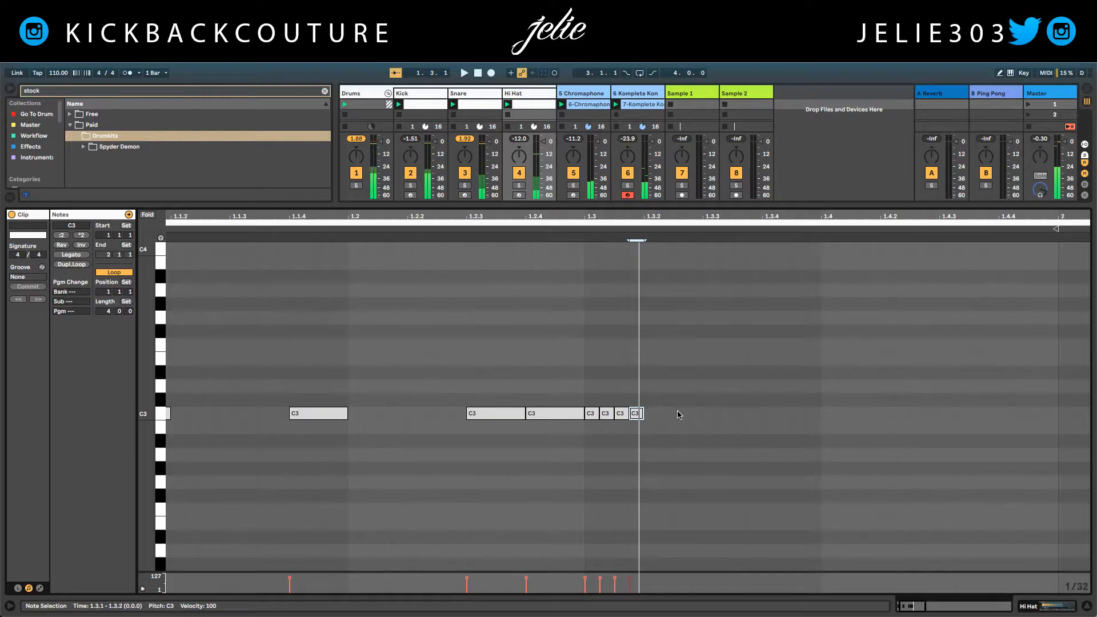
Add hi-hat C3 notes at 1.3.4, 1.4.3 and 1.4.4, and play the pattern back
double_click(817, 413)
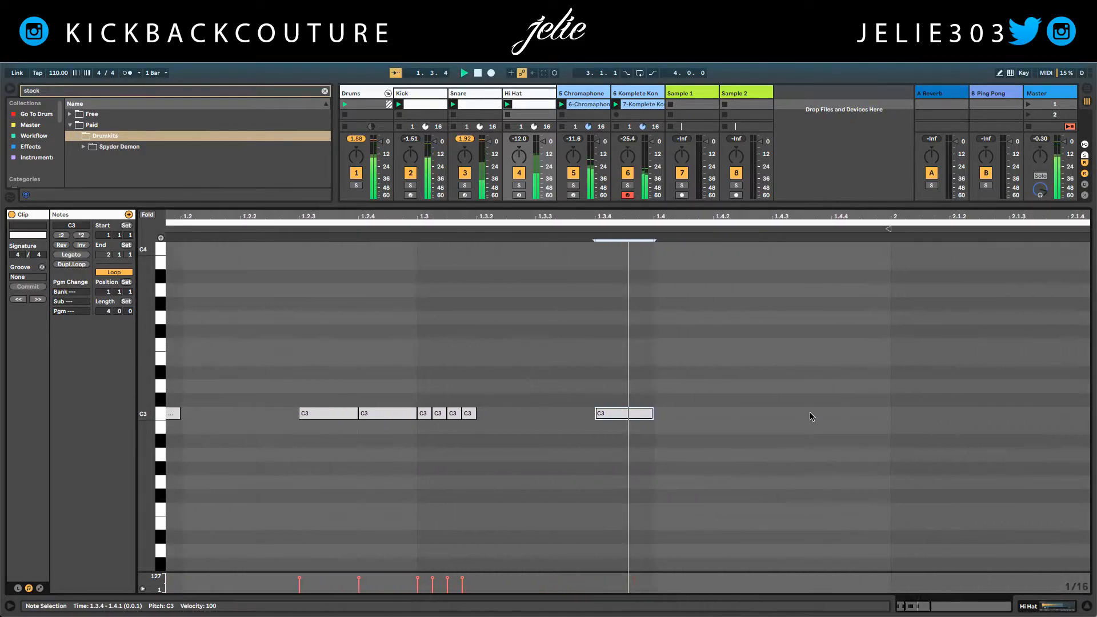
double_click(594, 414)
double_click(628, 414)
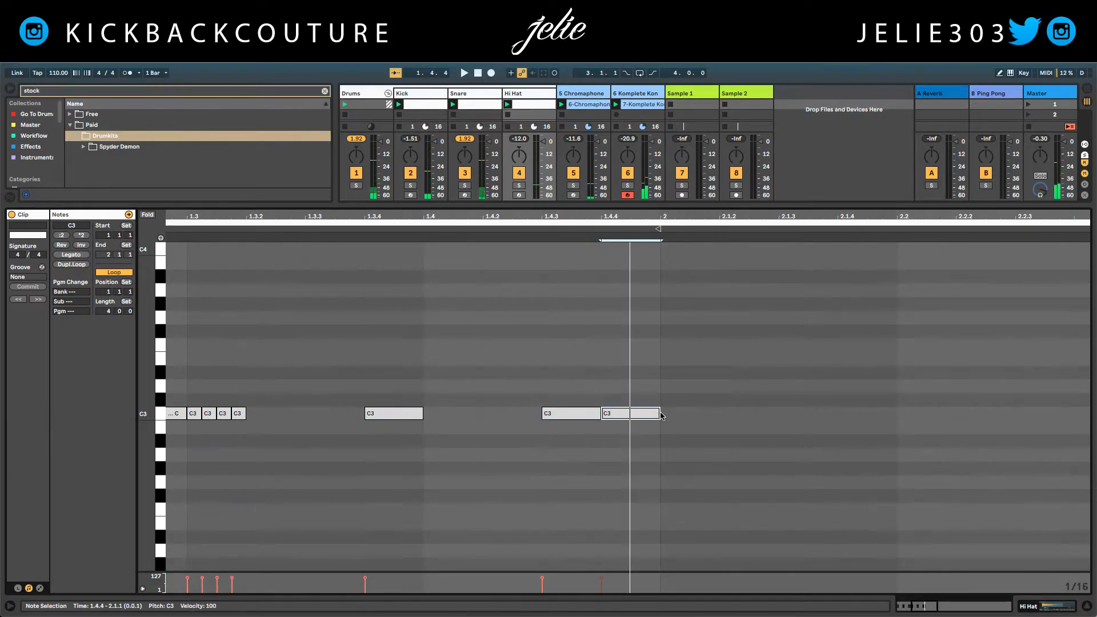
key("space")
scroll(665, 417, "down", 5)
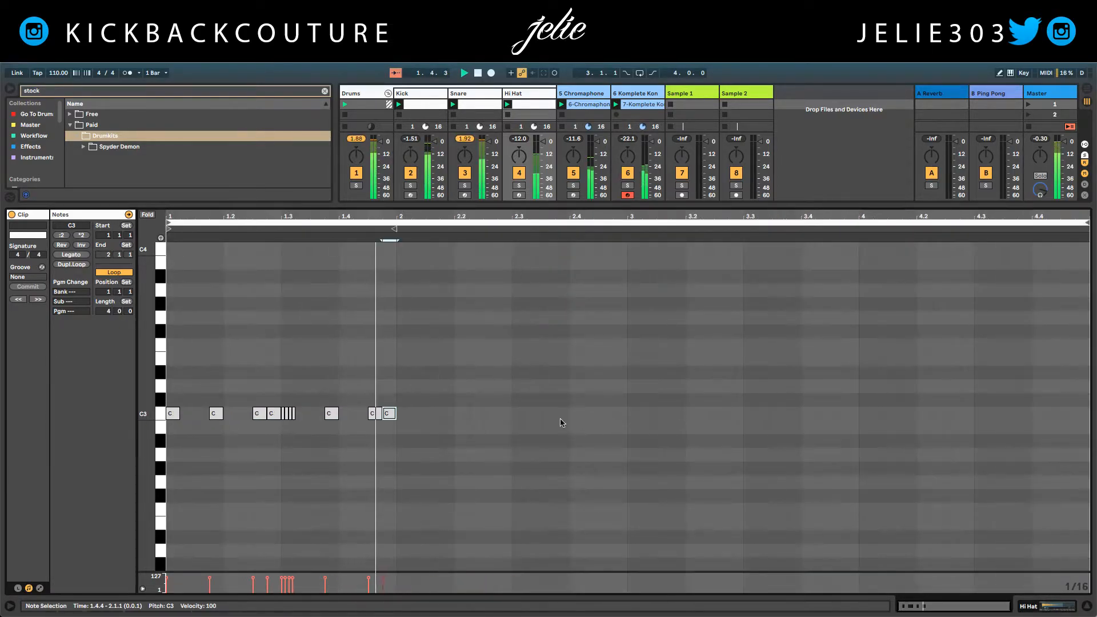
Duplicate all the hi-hat notes of bar 1 into bar 2 and play the pattern back
key("space")
key("ctrl+a")
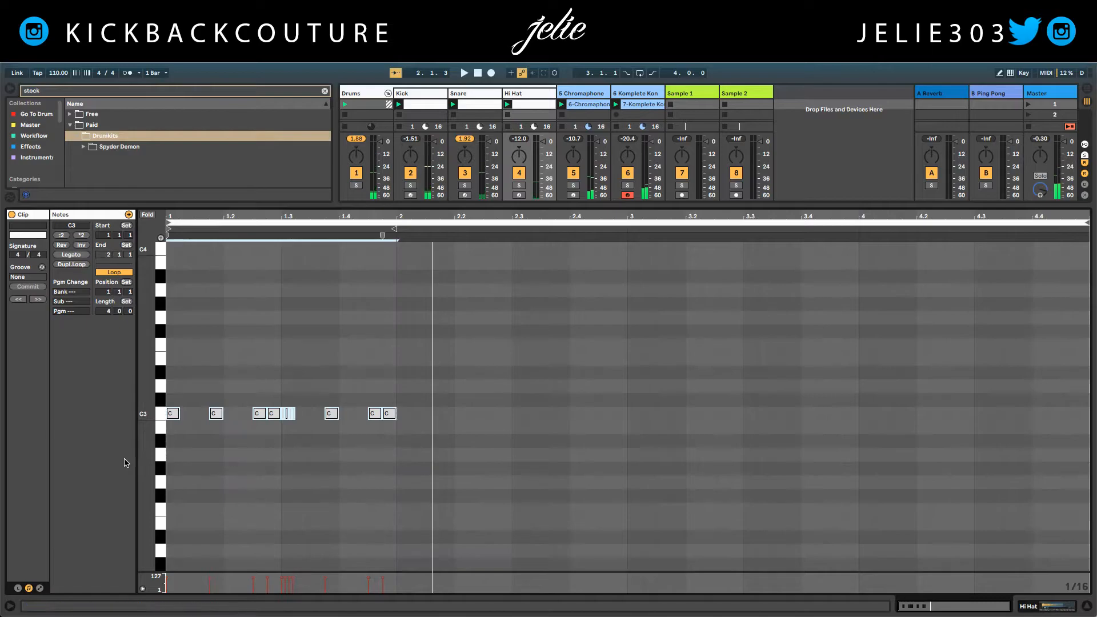
key("ctrl+d")
key("space")
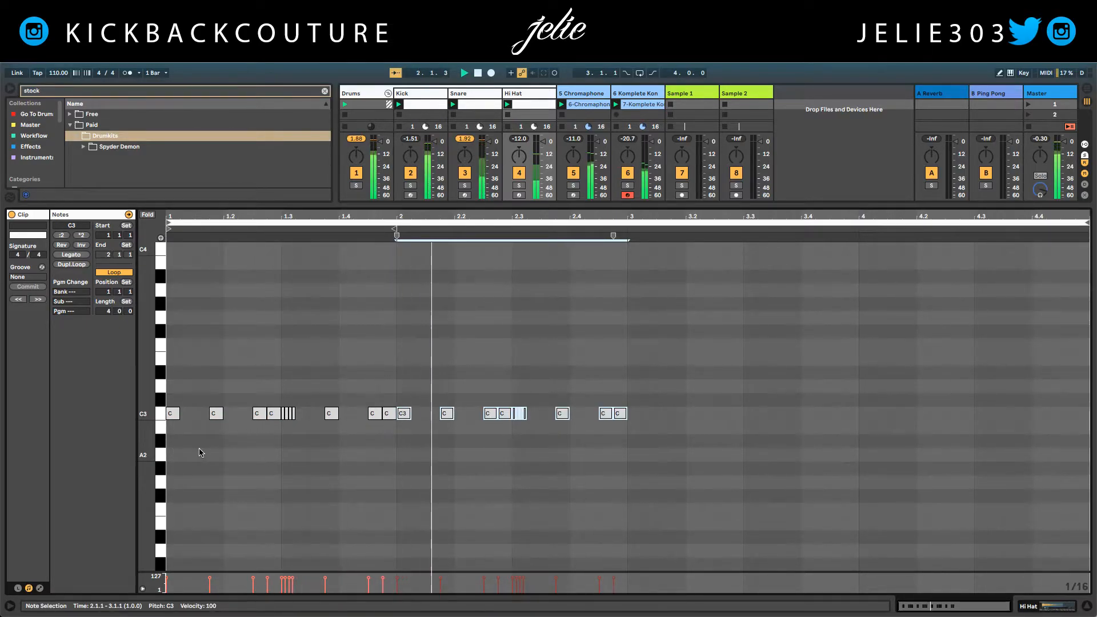
Replace the fast hi-hat roll at 2.3.1 with a single sixteenth-long C3 note
left_click(529, 401)
left_click_drag(530, 401, 516, 423)
key("Delete")
double_click(520, 419)
Duplicate the two-bar hi-hat pattern so that it fills bars 3 and 4, starting at 3.1.1
left_click_drag(653, 387, 237, 447)
key("ctrl+d")
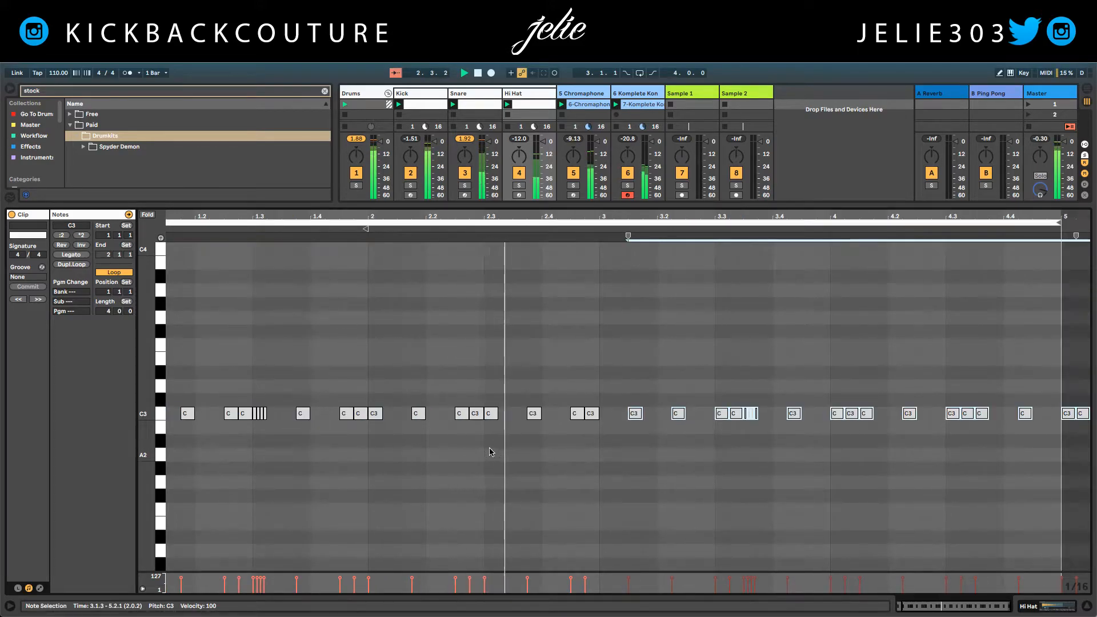
key("ctrl+z")
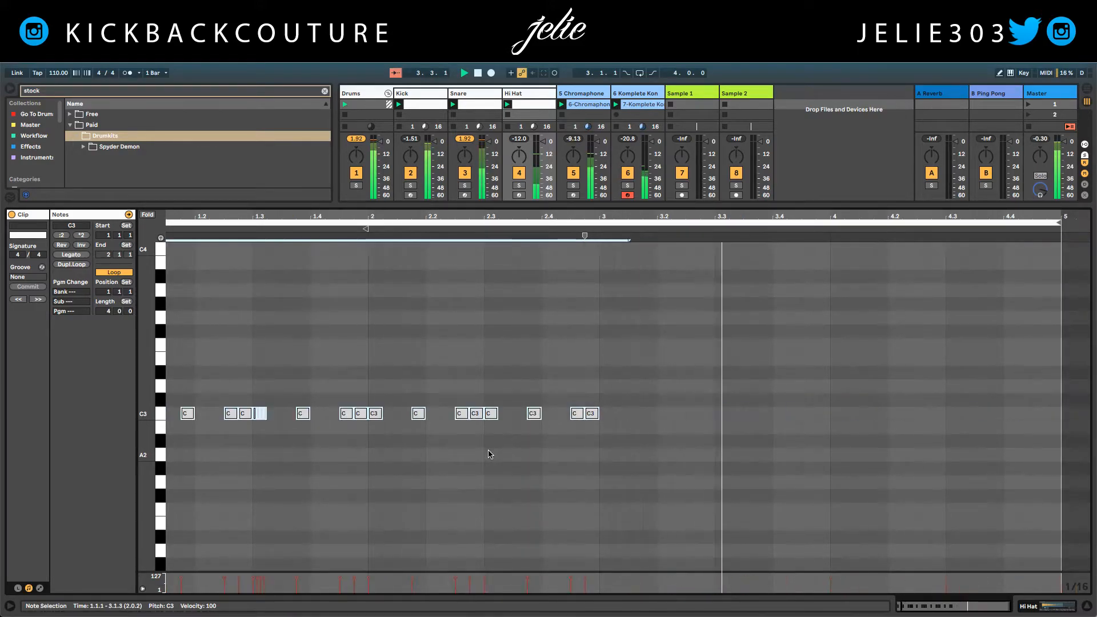
key("ctrl+d")
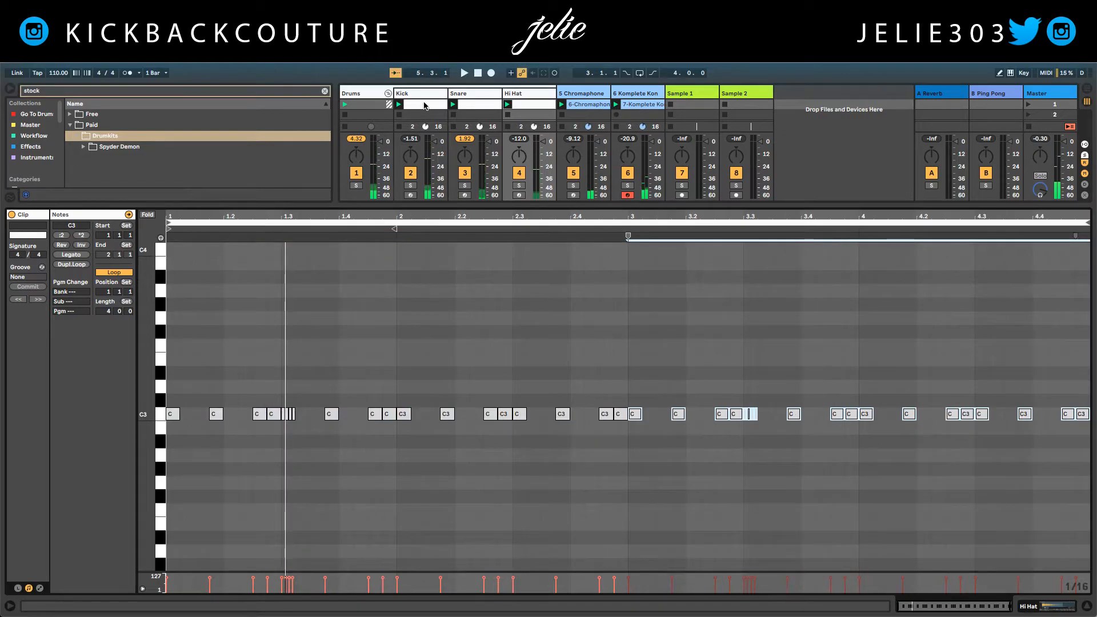
In the kick clip, move the notes at 1.2.1, 2.2.1 and 3.2.1 one sixteenth earlier
left_click(424, 105)
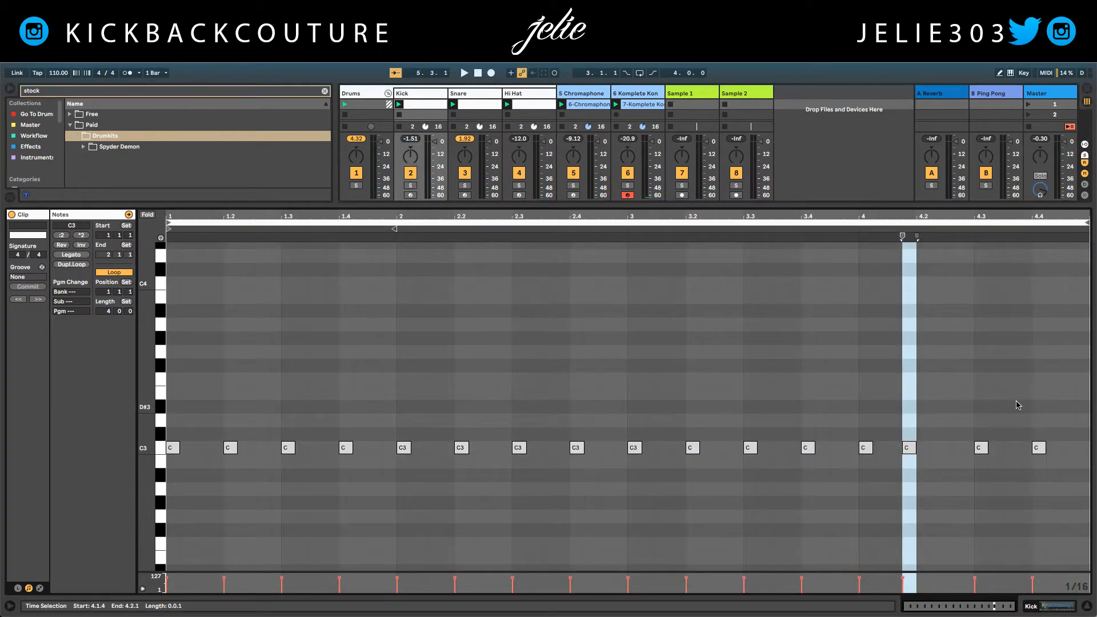
left_click_drag(1085, 406, 829, 512)
left_click_drag(247, 404, 223, 460)
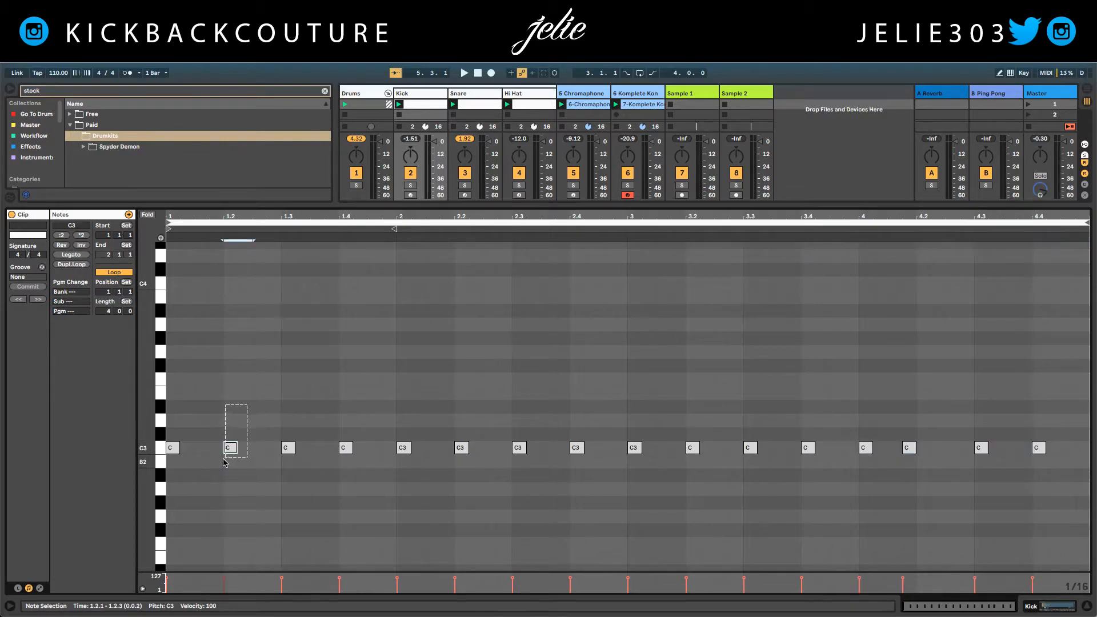
key("Left")
left_click(382, 406)
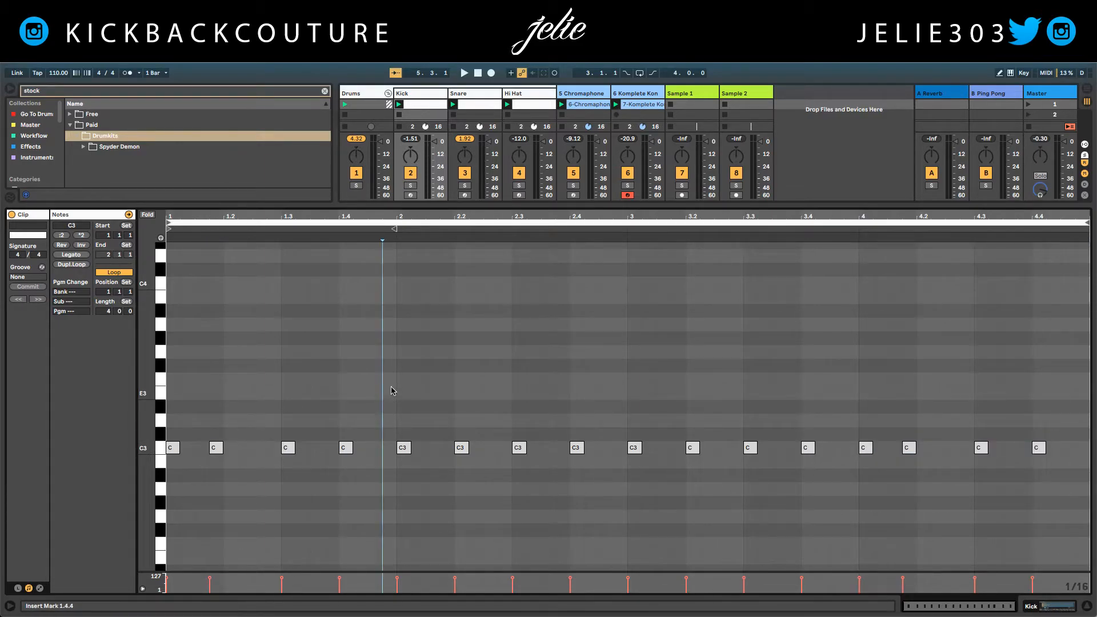
left_click_drag(473, 402, 465, 463)
key("Left")
left_click_drag(701, 427, 680, 463)
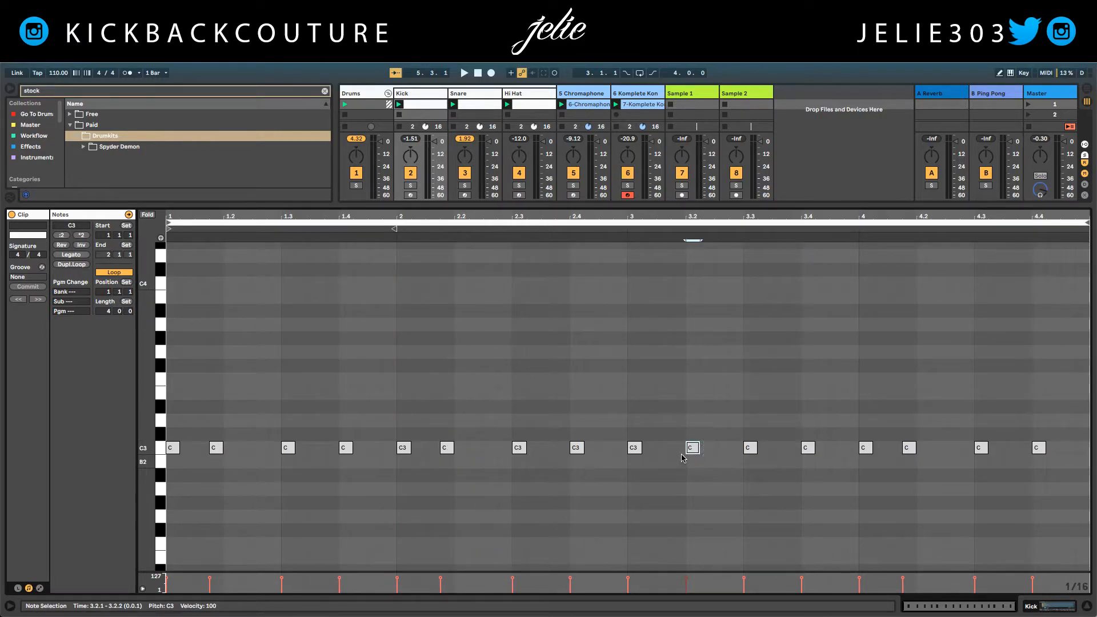
key("Left")
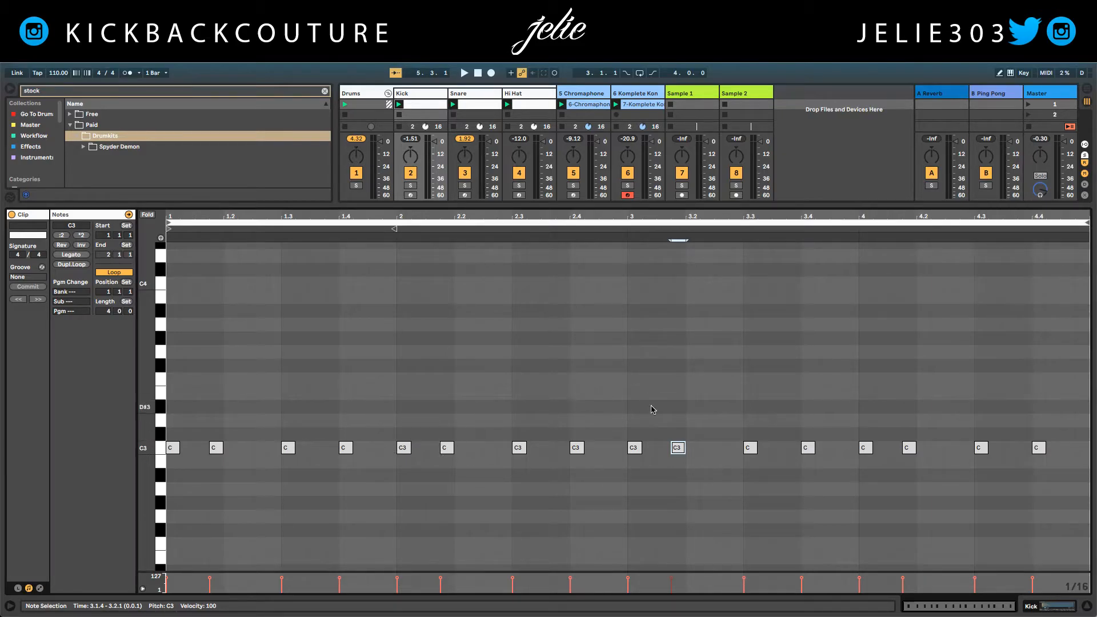
Play the kick pattern back and add a C3 kick note at 4.2.3
key("space")
left_click(301, 369)
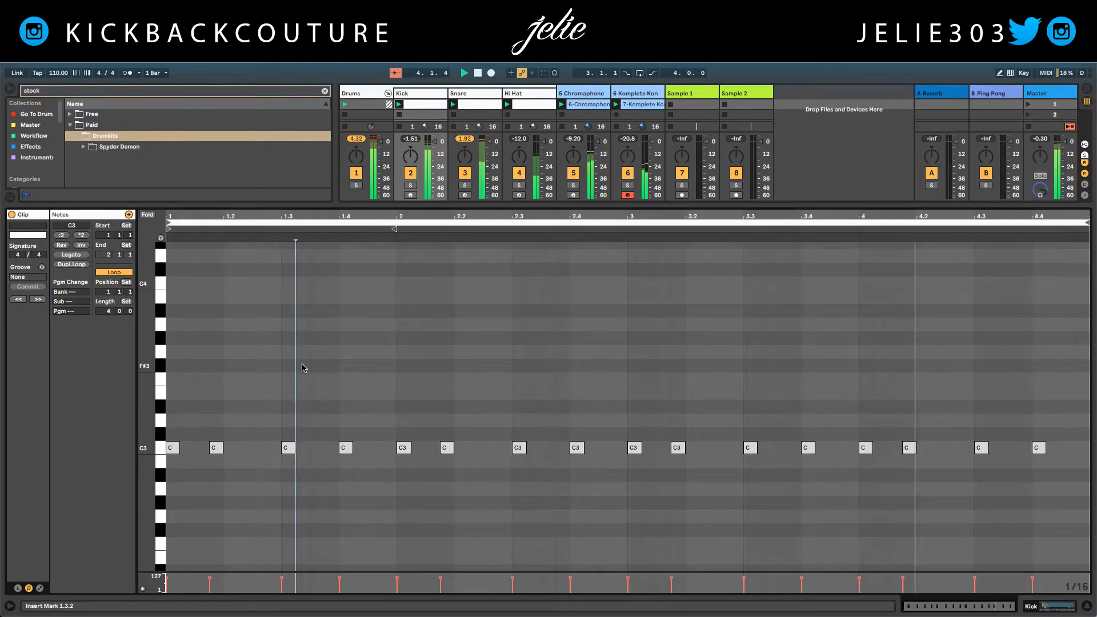
left_click(951, 452)
double_click(951, 449)
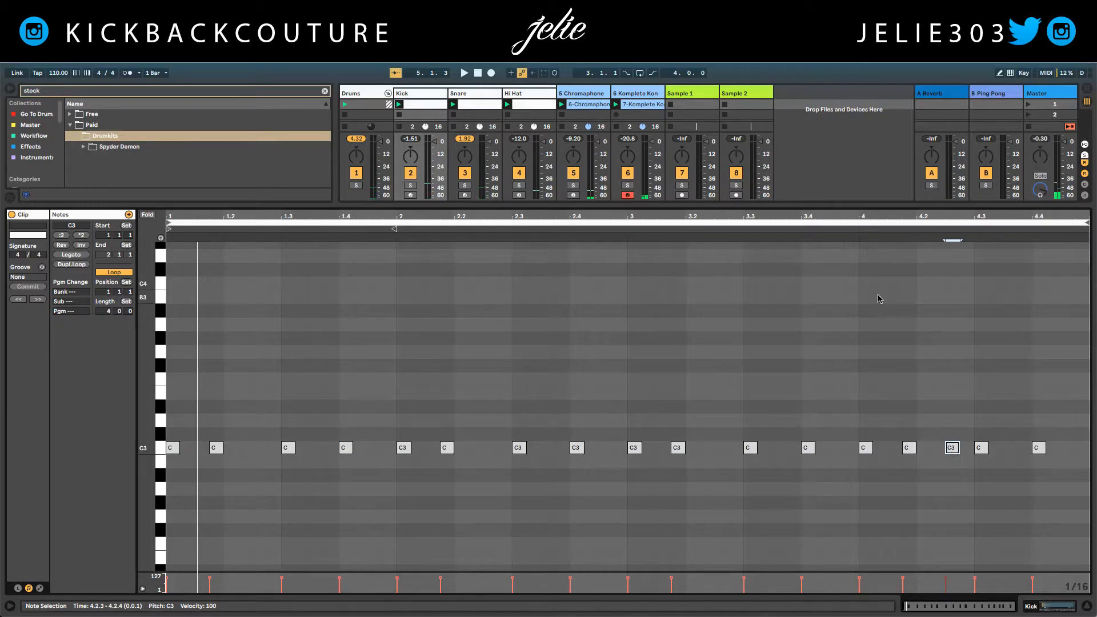
left_click(844, 227)
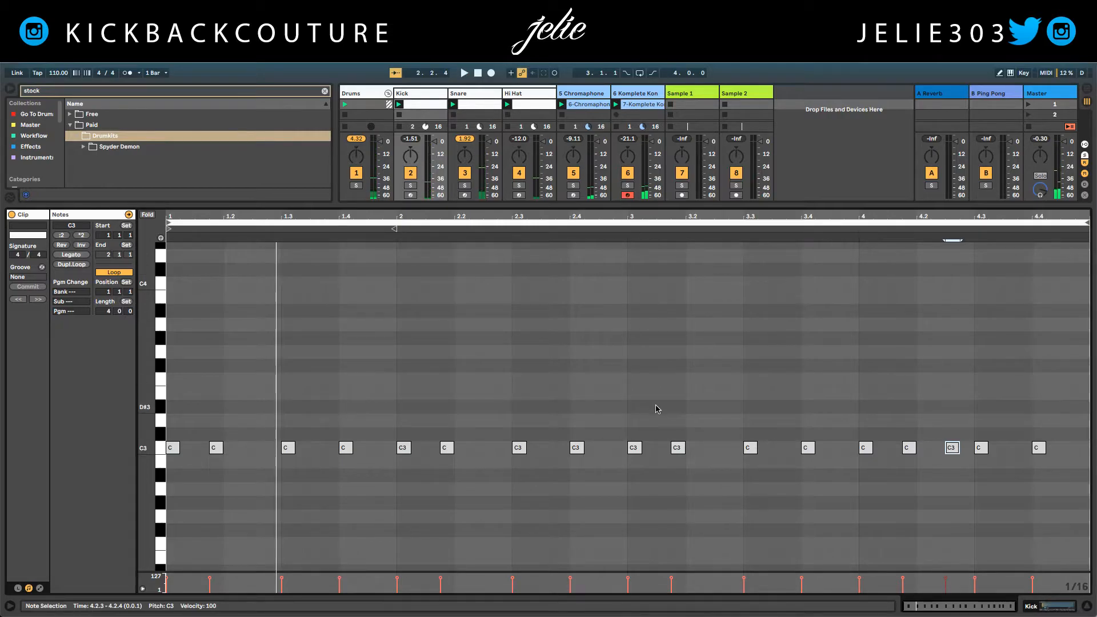
scroll(656, 404, "up", 1)
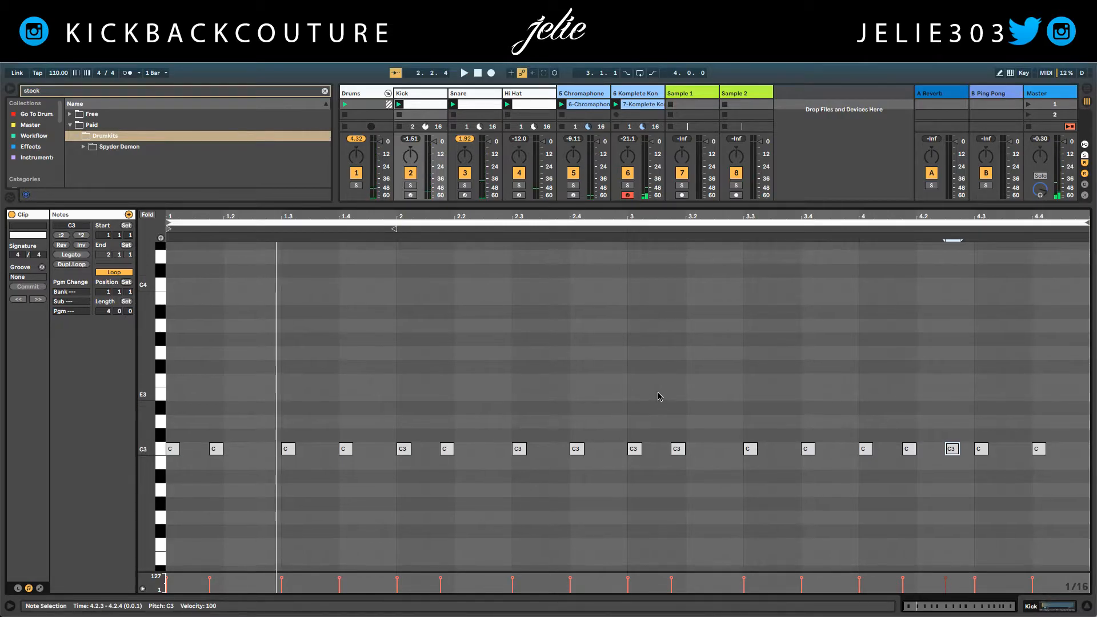
Insert a new MIDI track directly after the Hi Hat track
left_click(522, 95)
key("ctrl+shift+t")
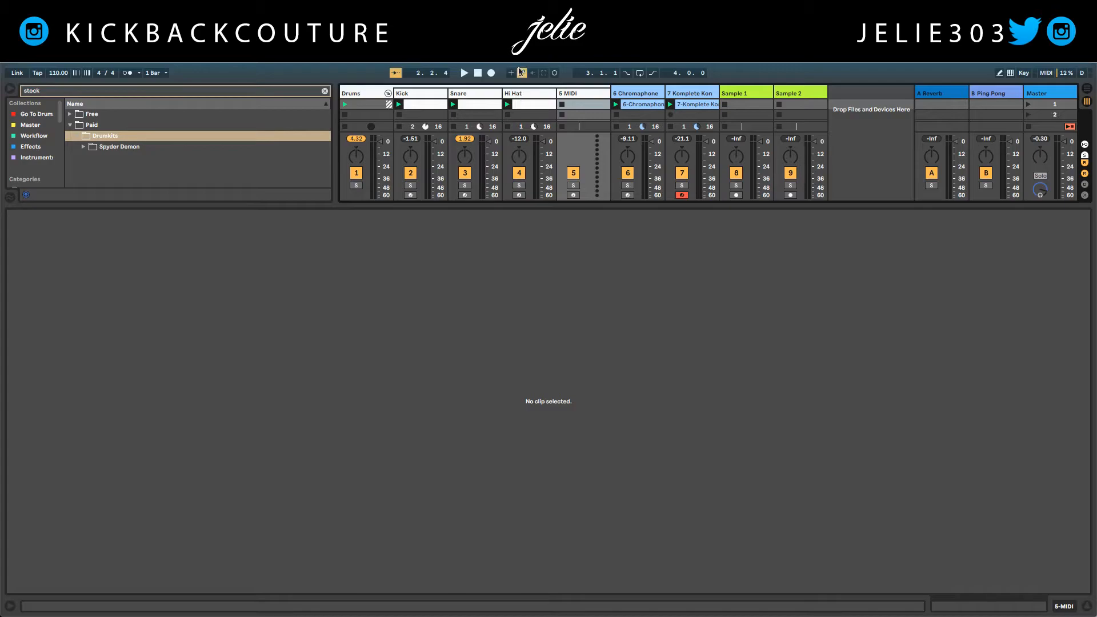
right_click(142, 149)
left_click(89, 152)
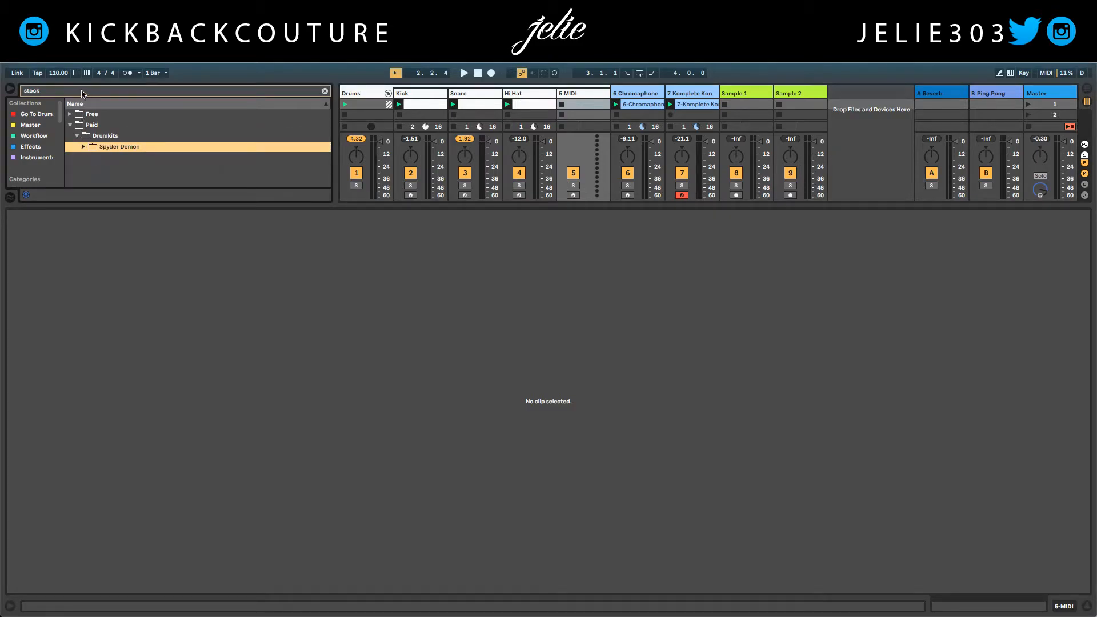
Search the kits for "waka" and load K.C. Wakanda Snare.wav from the Raven Wings drumkit onto the new track
left_click(63, 94)
type("waka")
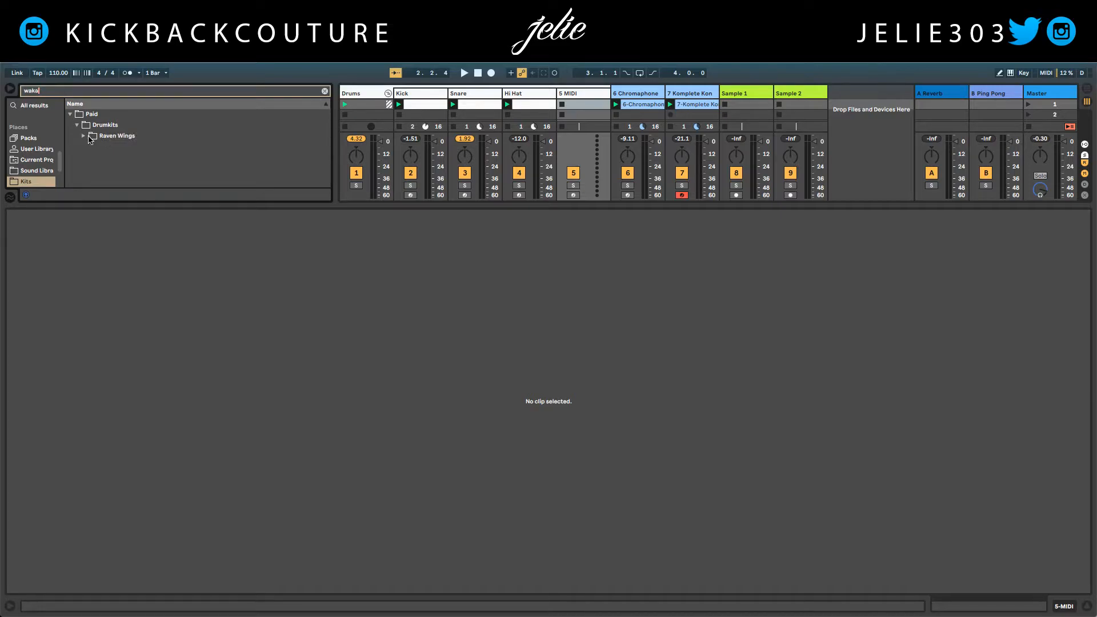
left_click(84, 137)
left_click(129, 149)
left_click(90, 147)
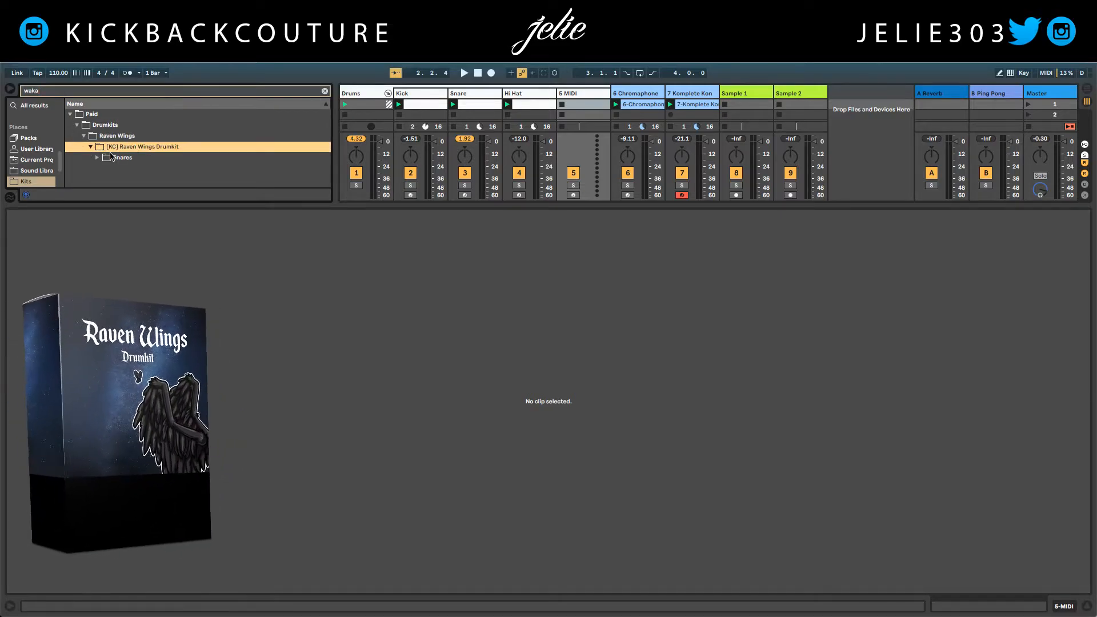
left_click(97, 158)
left_click(124, 168)
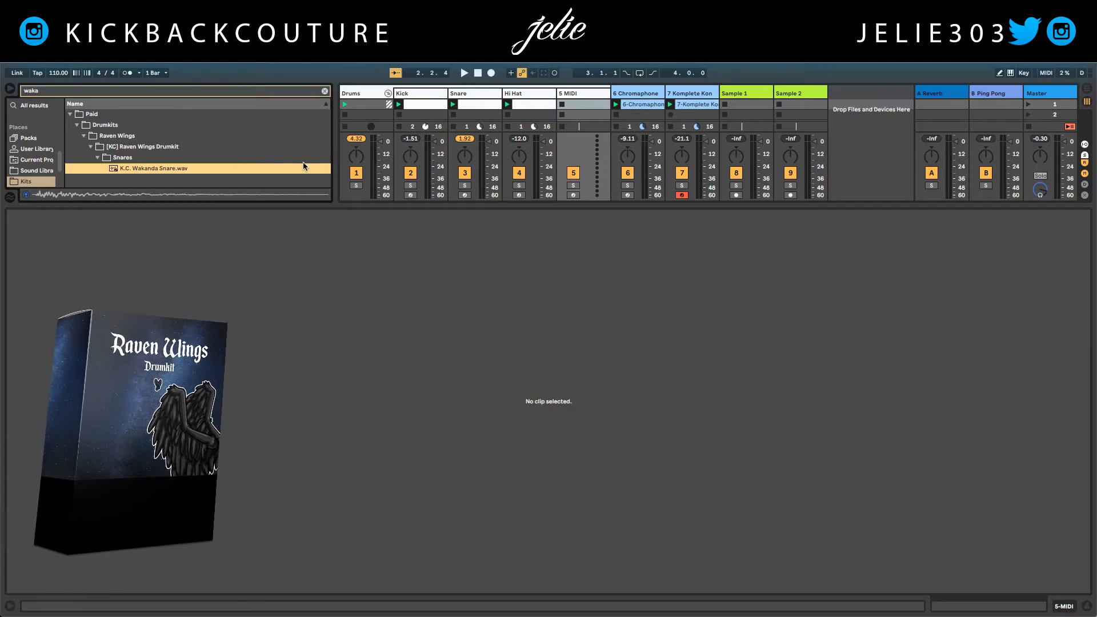
double_click(184, 169)
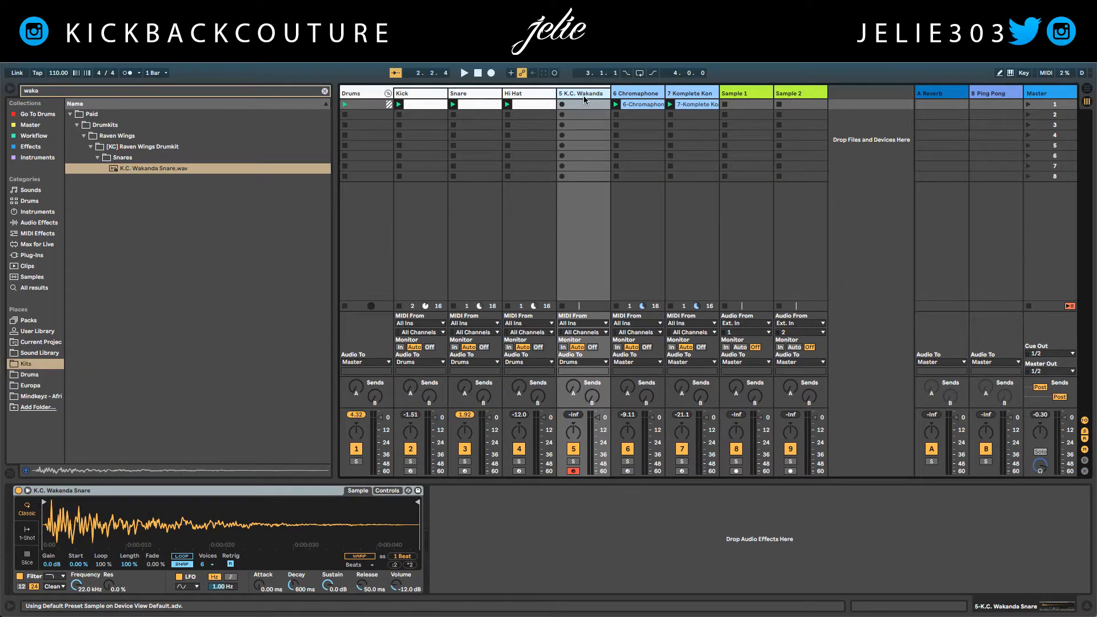
Rename the new track Snare and switch its sample playback to 1-Shot mode
type("Snare")
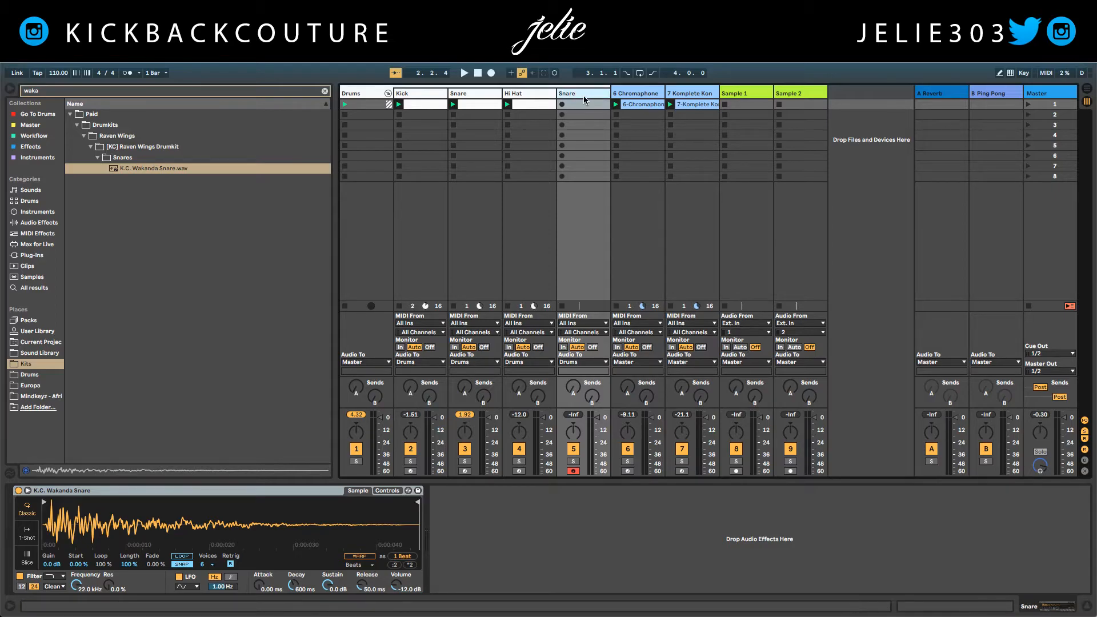
key("Return")
left_click(27, 532)
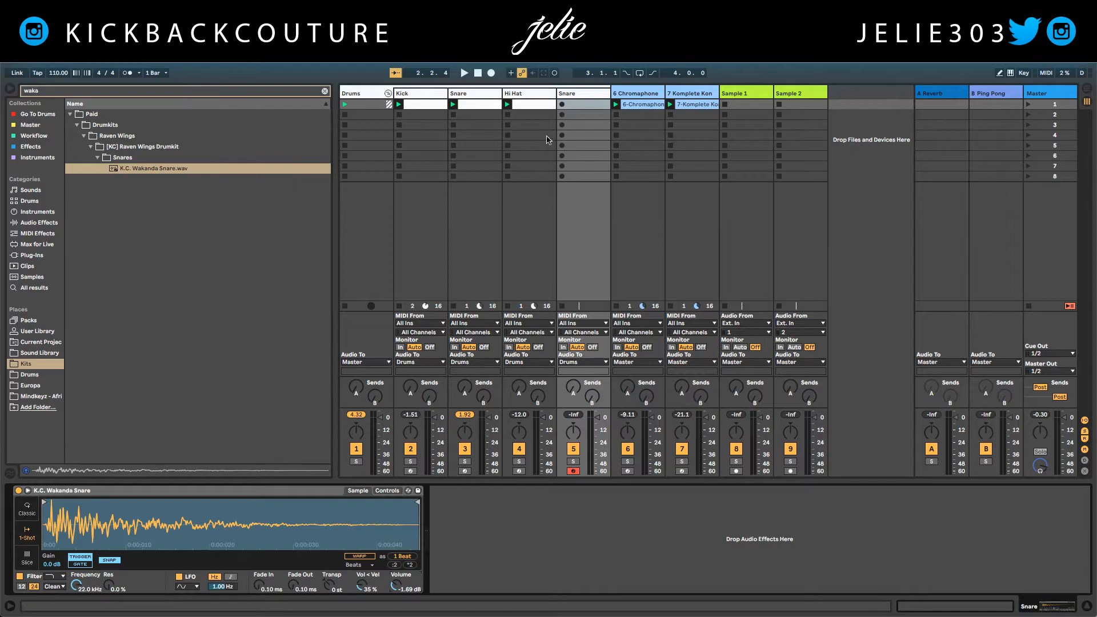
Create a clip on the new Snare track with a C3 note at 1.1.2 and launch it
double_click(586, 107)
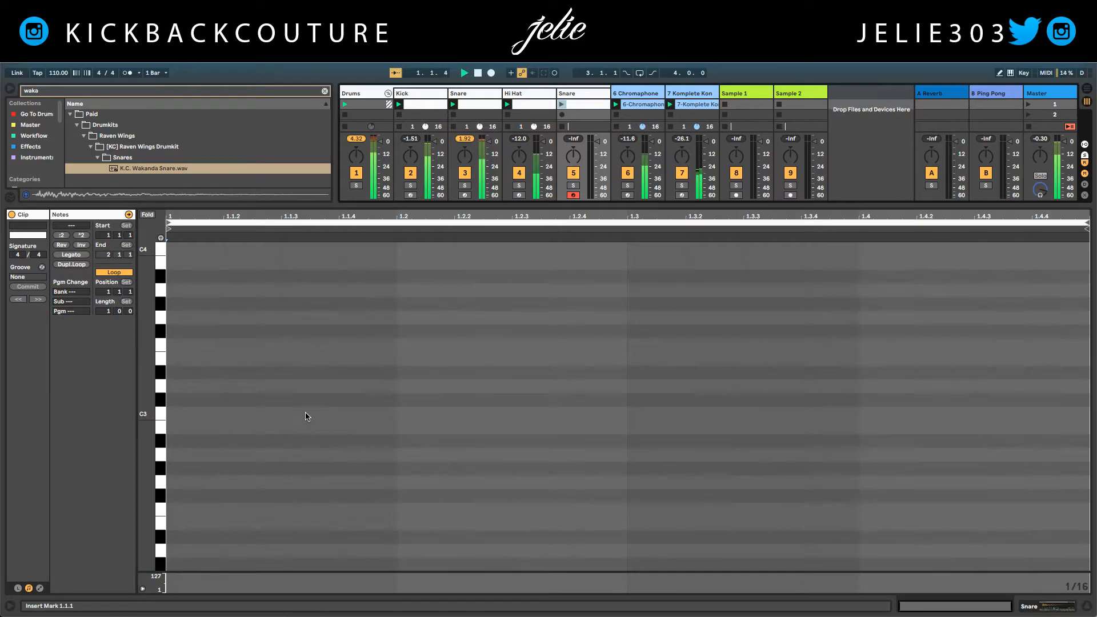
double_click(251, 414)
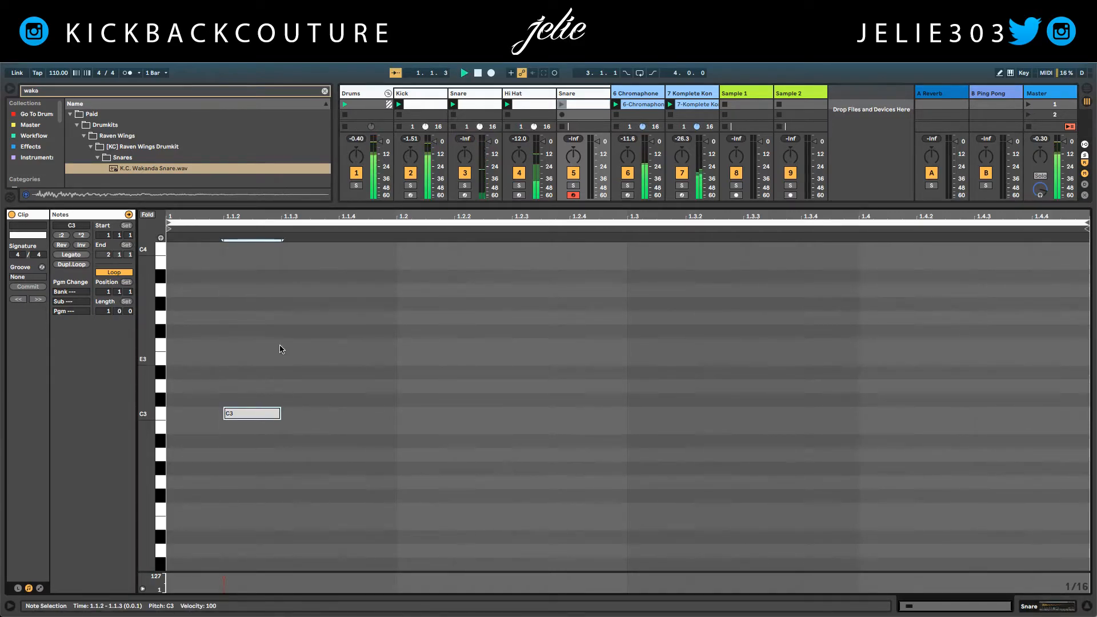
left_click(563, 106)
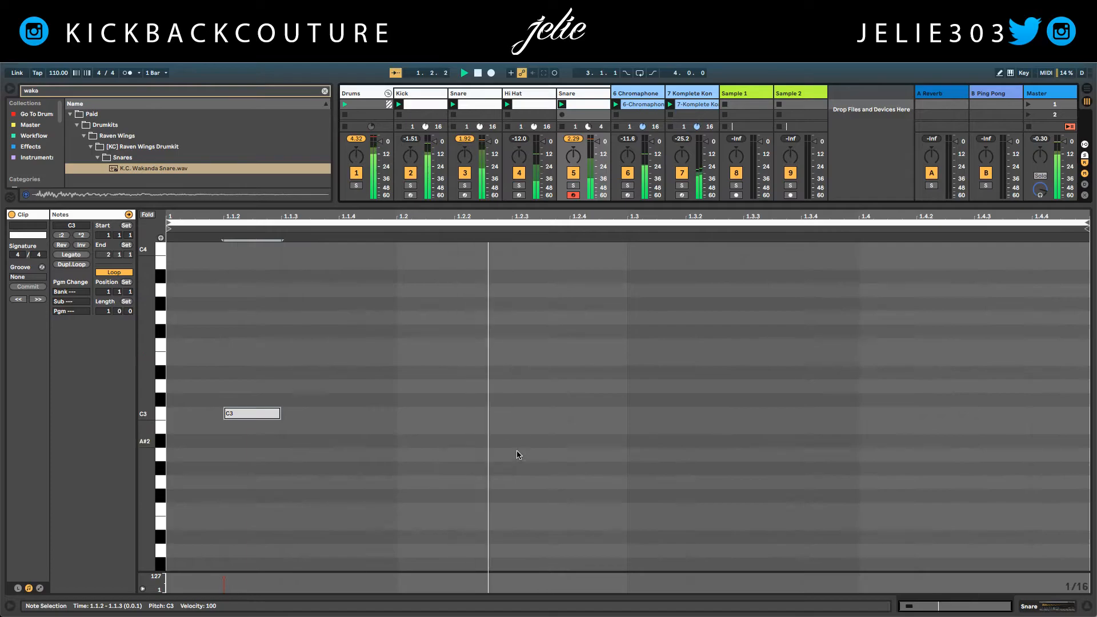
key("space")
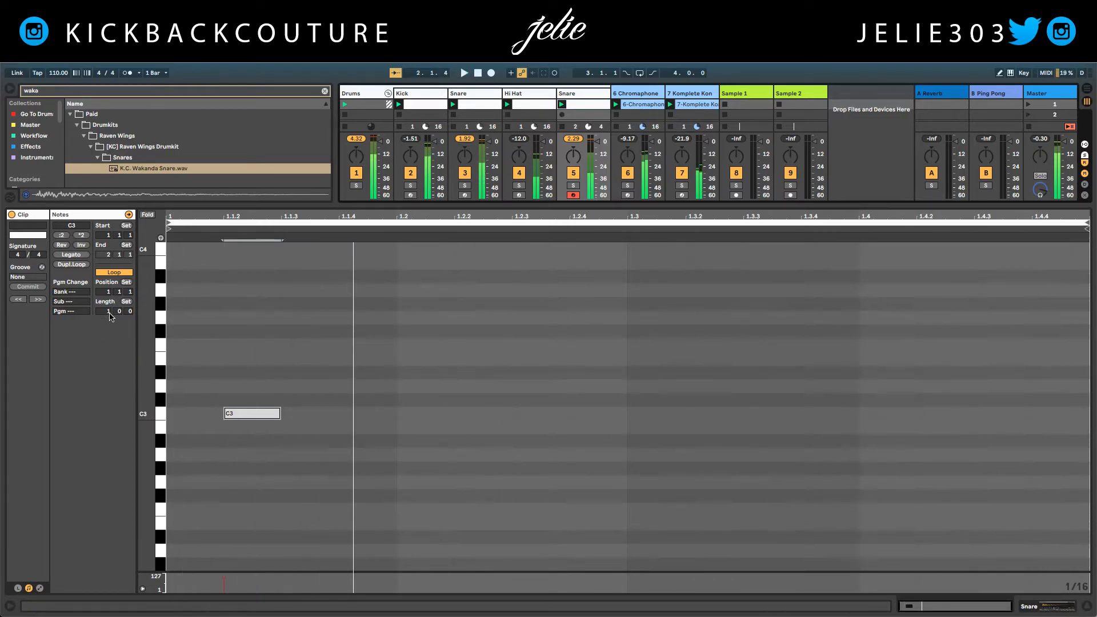
Add a C3 snare note at 1.2.4 and duplicate the clip's loop to two bars
left_click(446, 392)
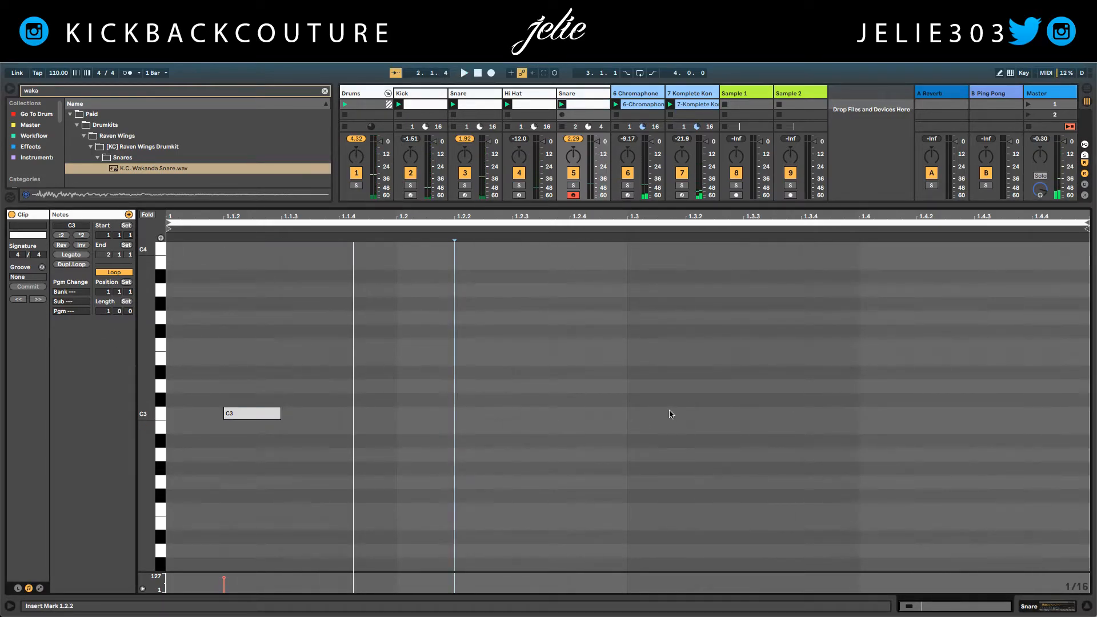
key("space")
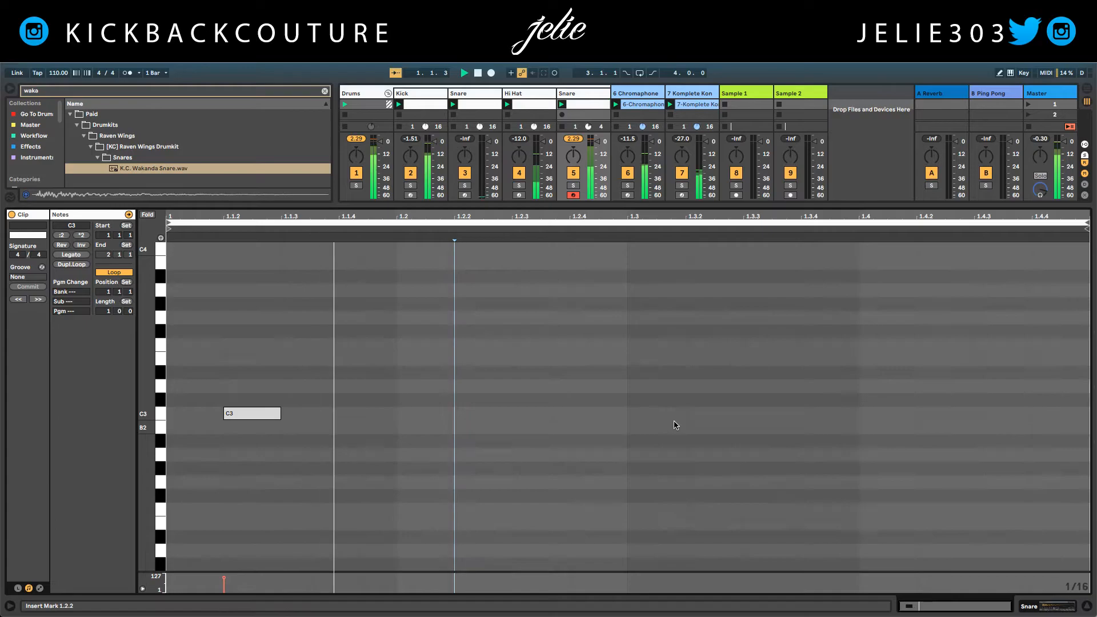
double_click(598, 417)
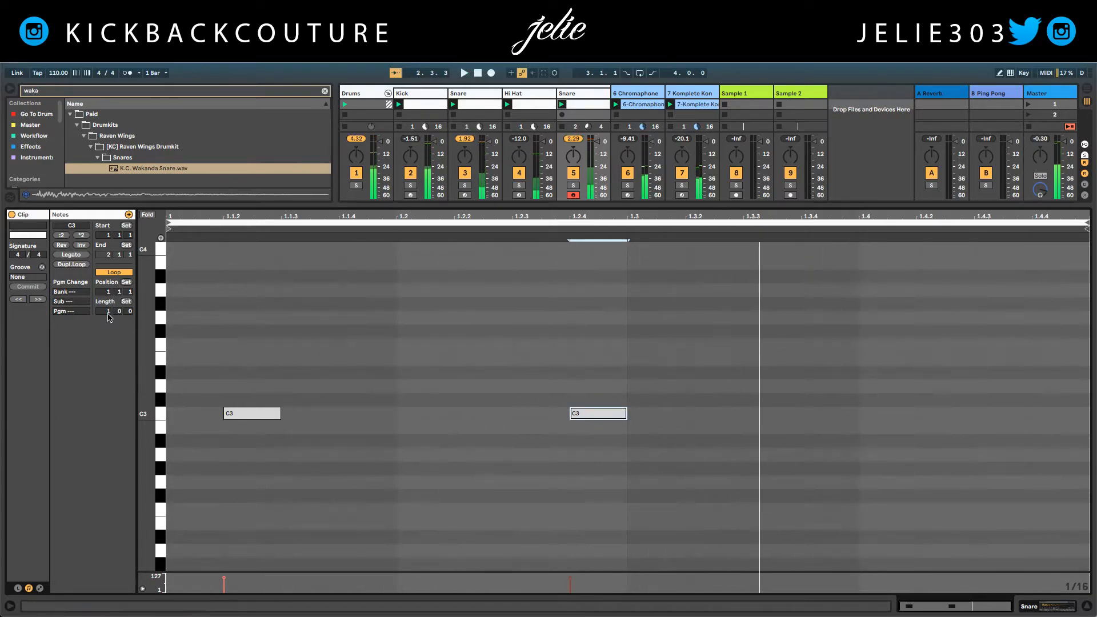
left_click(71, 265)
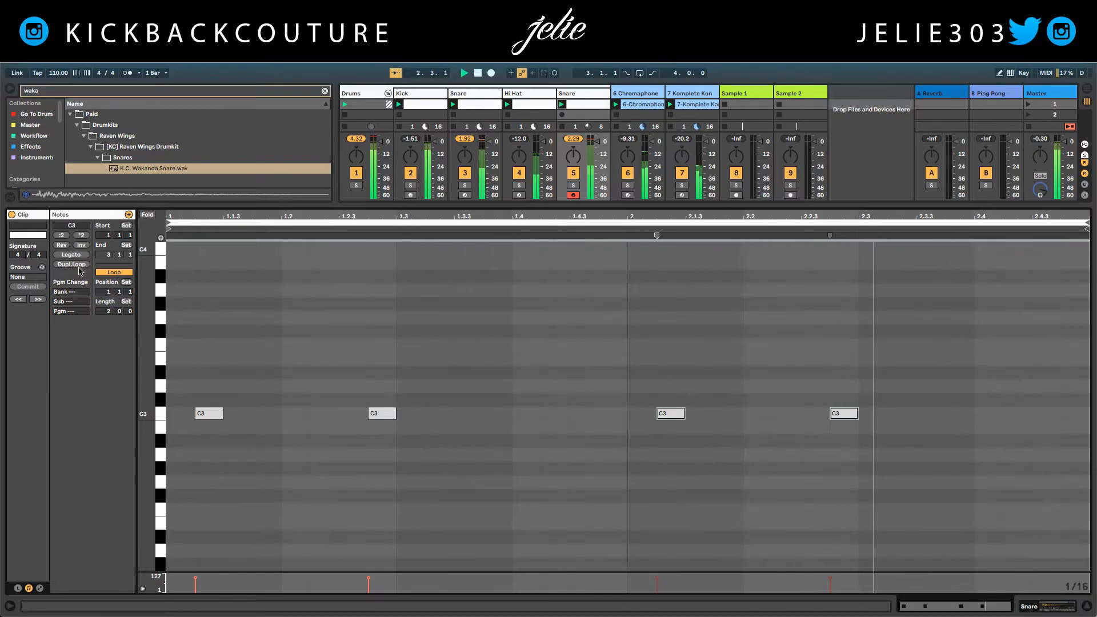
In the snare clip's second bar, move the last note to 2.3.3 and add a C3 note at 2.3.4
left_click_drag(847, 413, 872, 415)
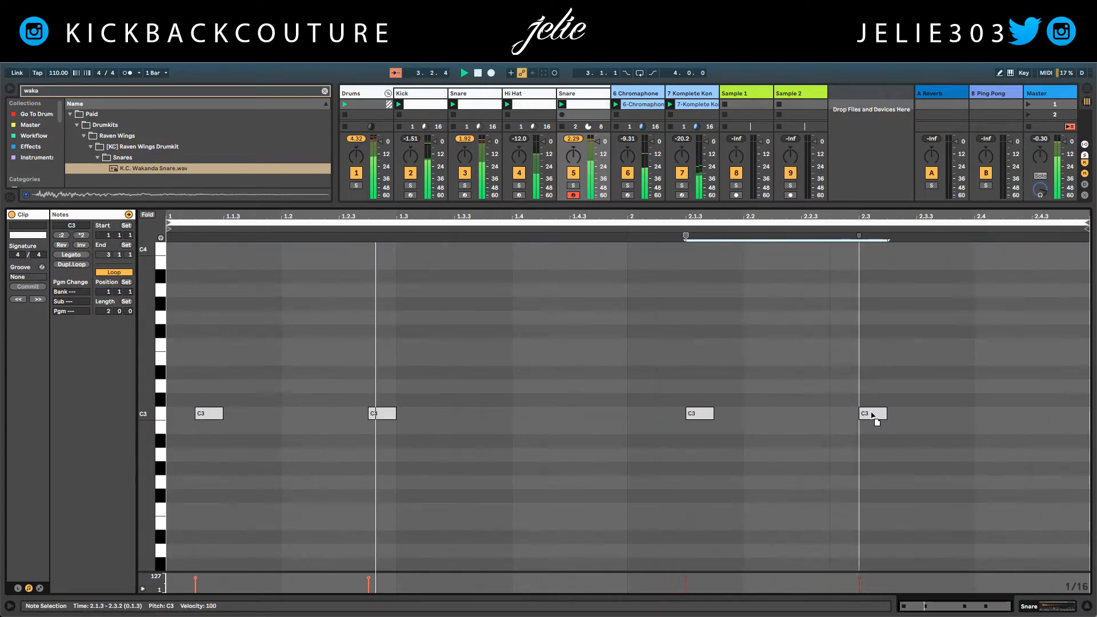
left_click(692, 414)
left_click_drag(692, 414, 673, 414)
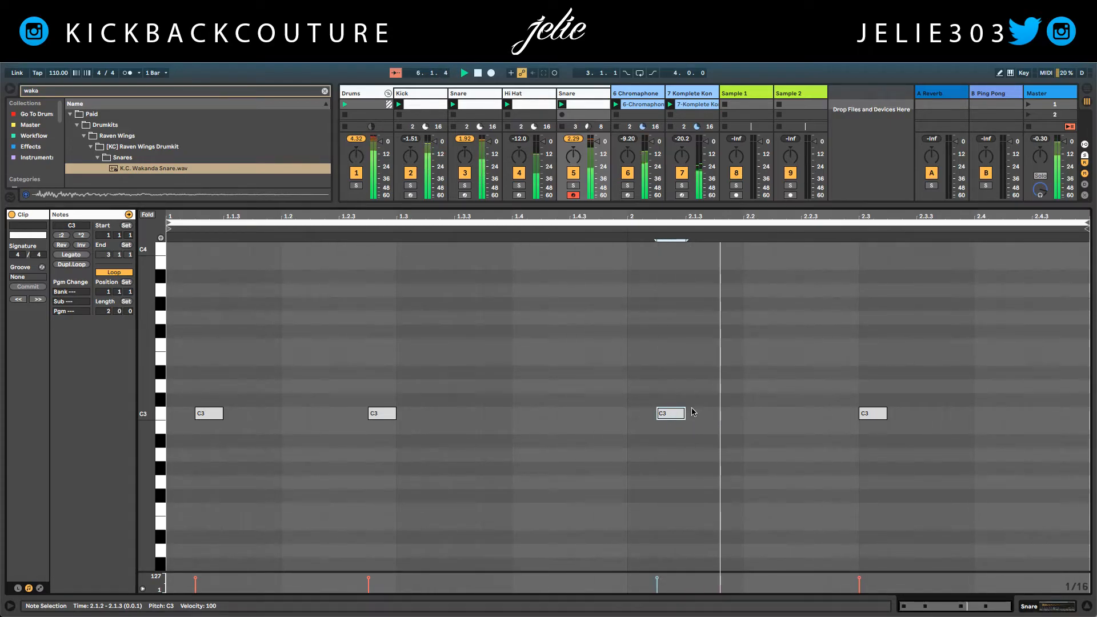
left_click_drag(874, 415, 942, 420)
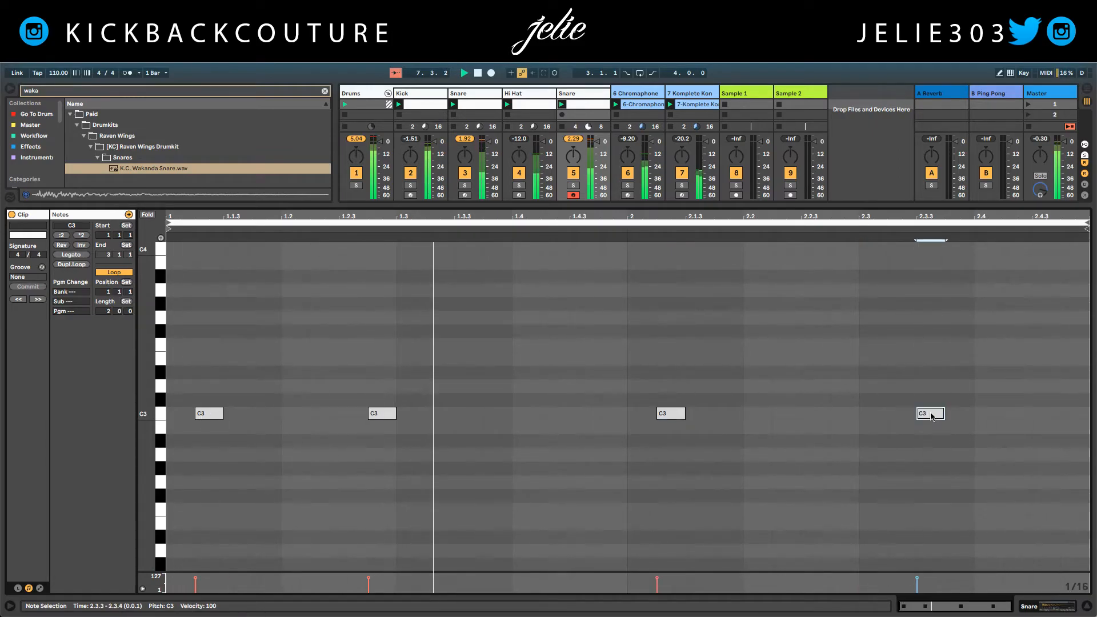
double_click(968, 416)
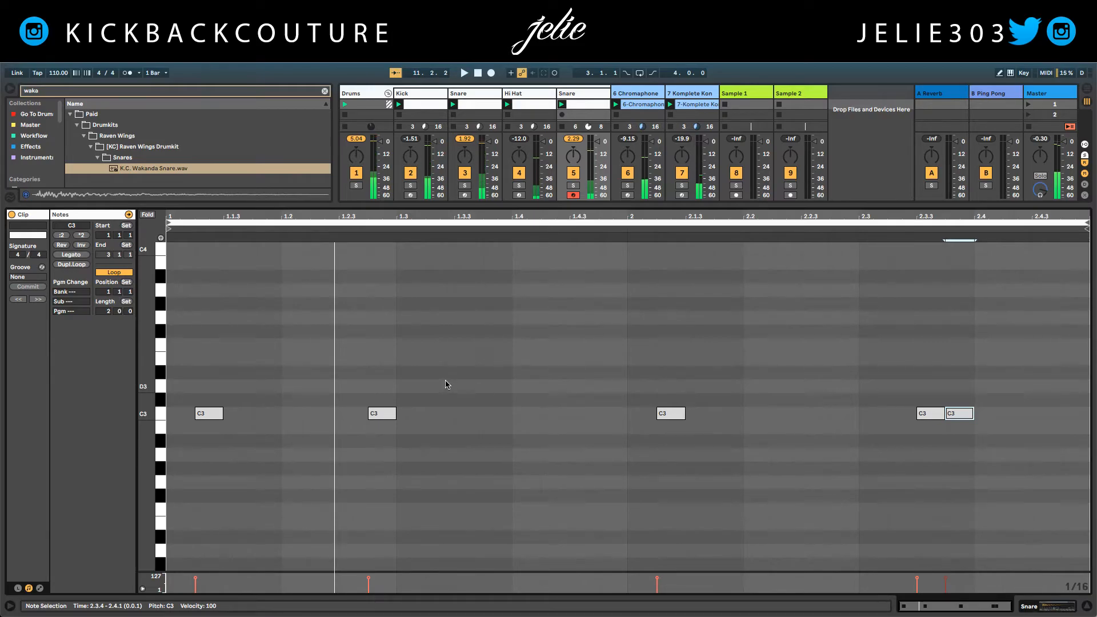
Play the beat and adjust the volume of the K.C. Wakanda Snare sample on the second Snare track
double_click(580, 95)
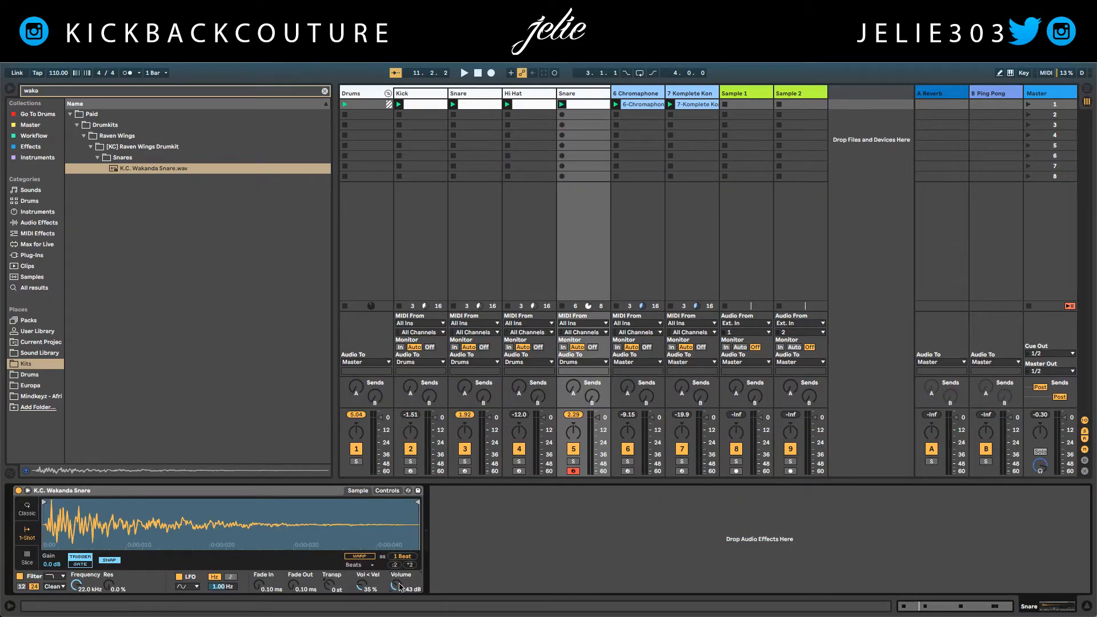
key("space")
left_click_drag(398, 586, 398, 587)
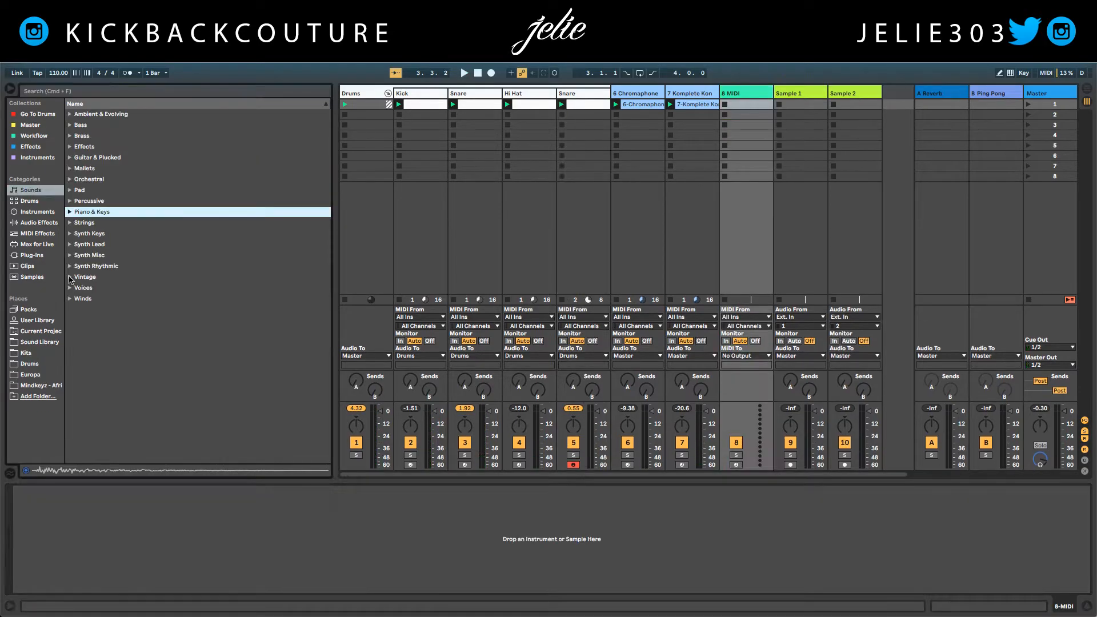
Search the plug-ins for "factor" and load the Sugar Bytes Factory VST onto the new MIDI track
left_click(39, 212)
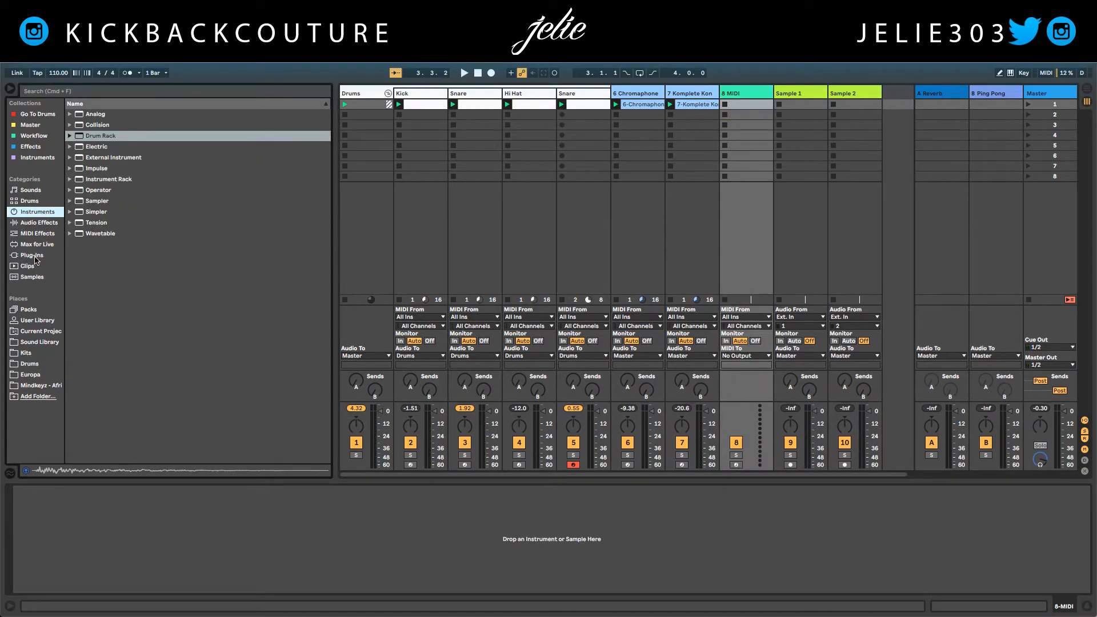
left_click(33, 255)
left_click(119, 93)
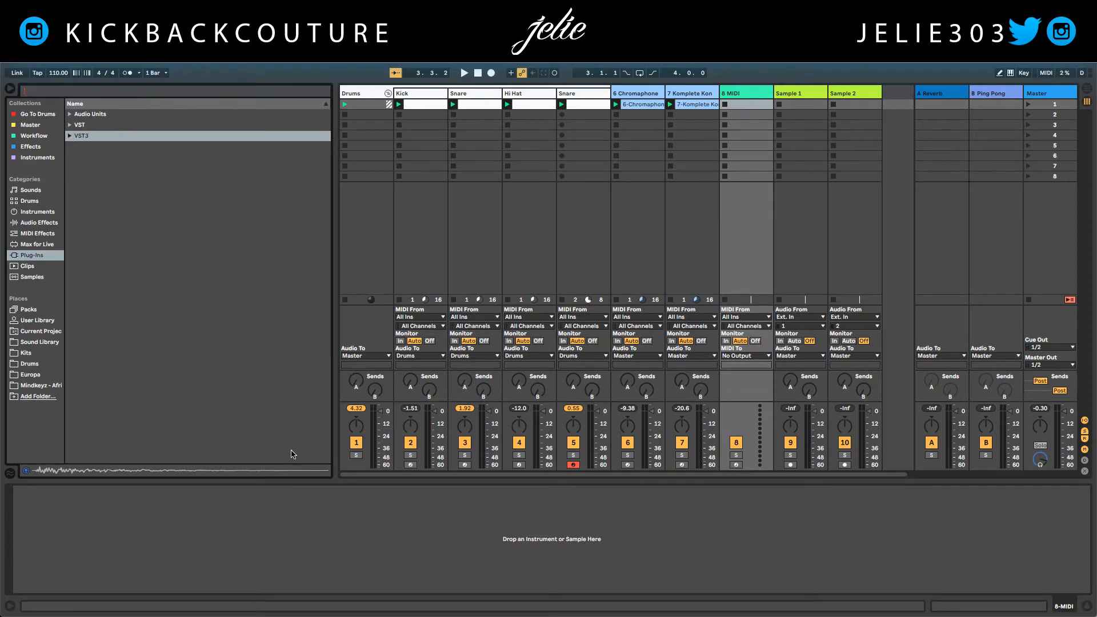
type("factor")
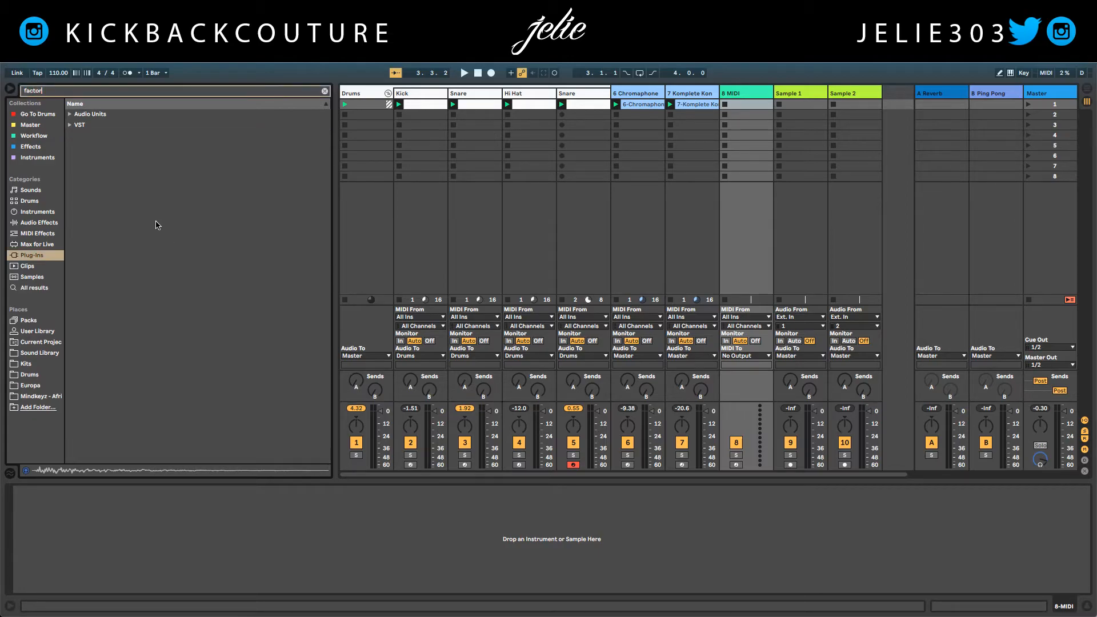
left_click(69, 126)
left_click(77, 136)
left_click(85, 147)
left_click(100, 158)
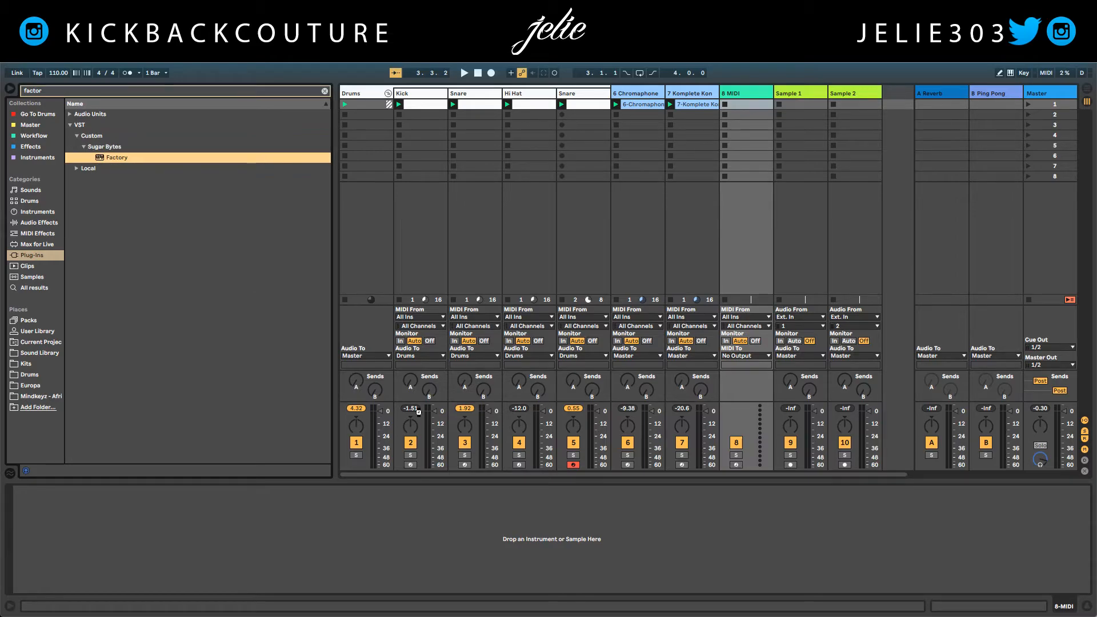
key("Return")
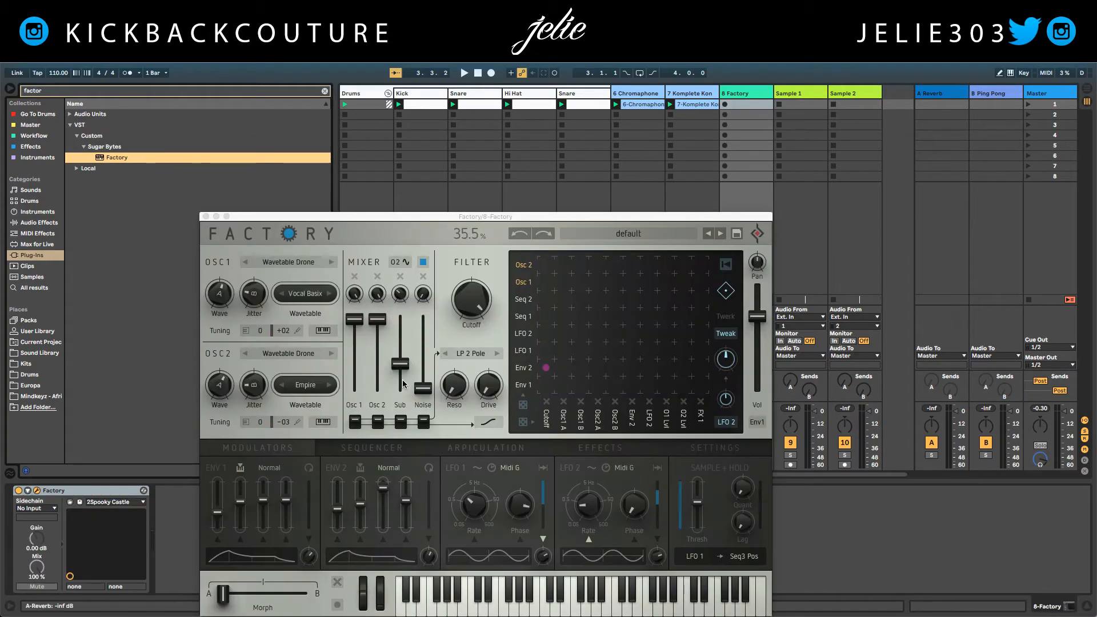
Filter Factory's presets by Pad, Clean and Simple, audition Autowah Clavi, and load Dying Planet
left_click(621, 238)
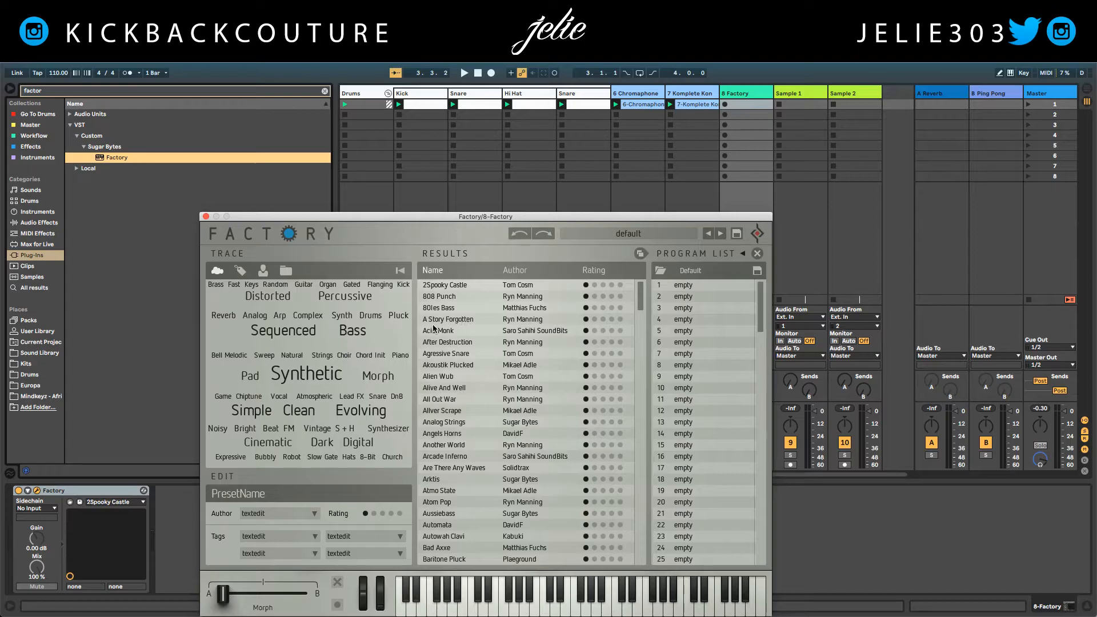
left_click(247, 378)
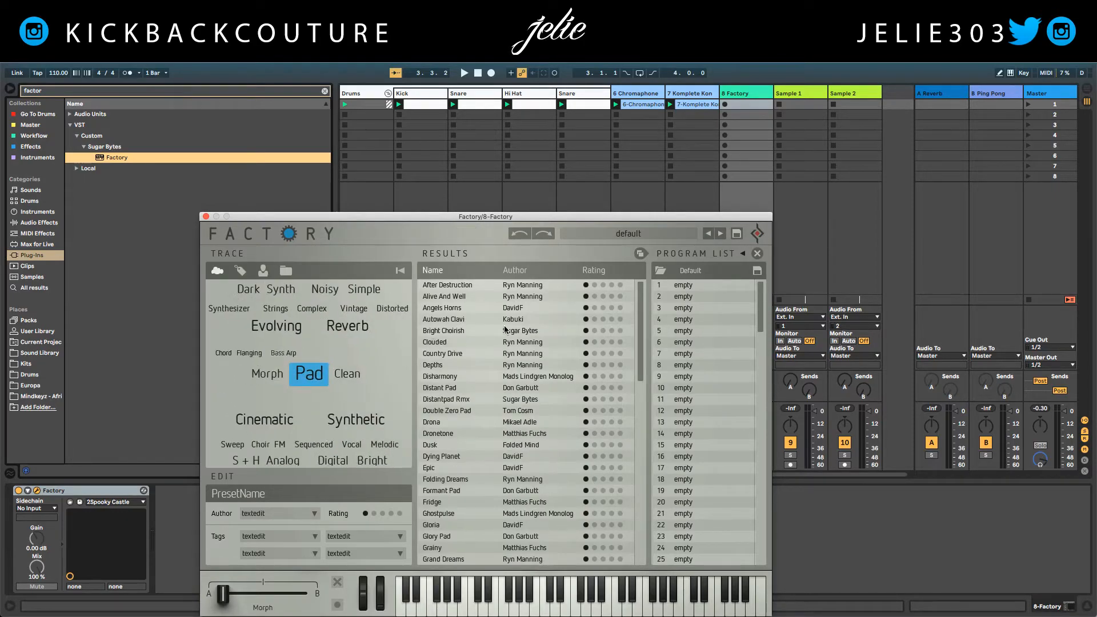
left_click(349, 375)
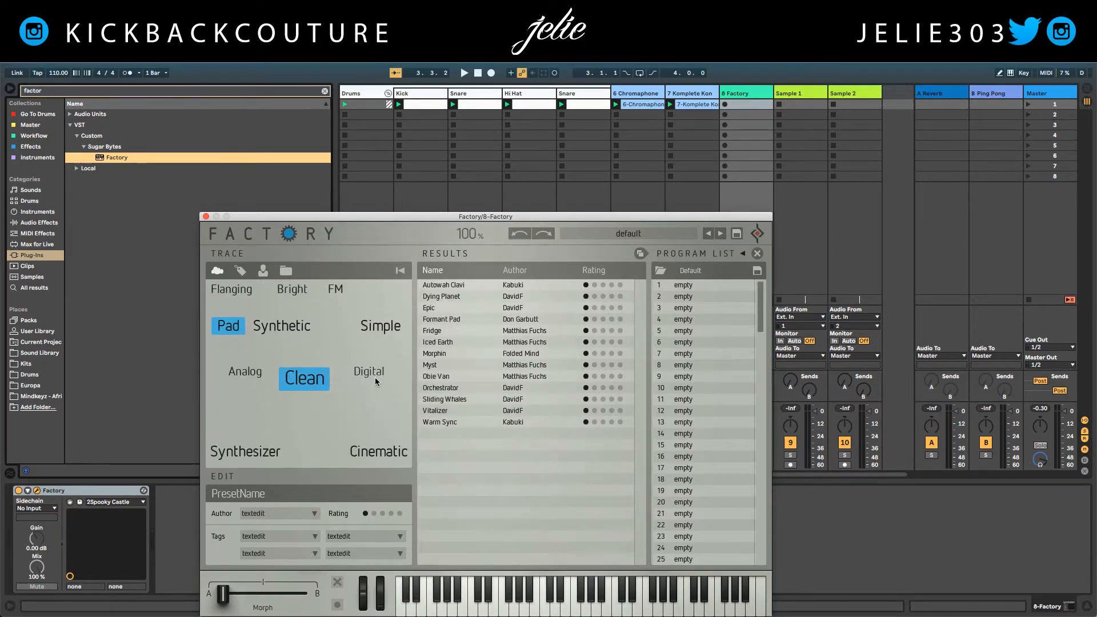
left_click(388, 329)
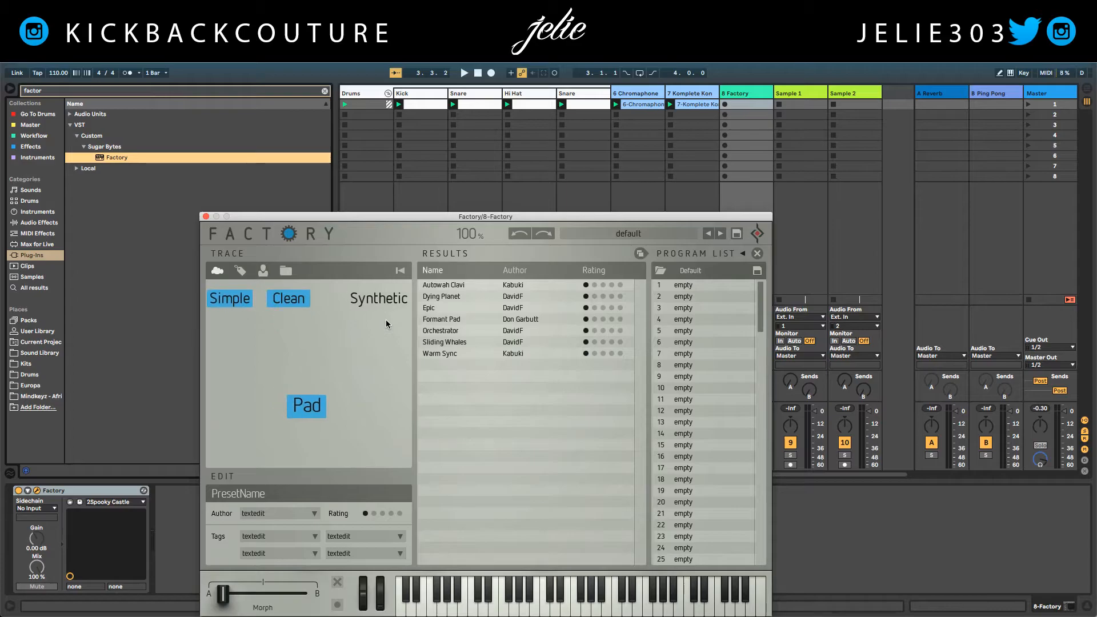
left_click(460, 286)
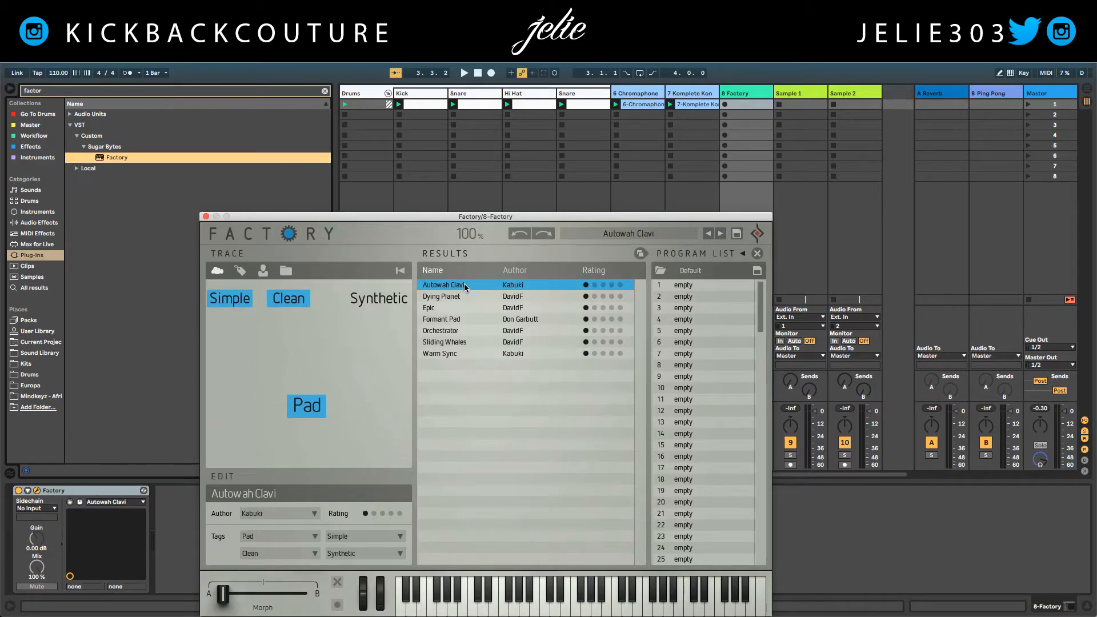
left_click(460, 297)
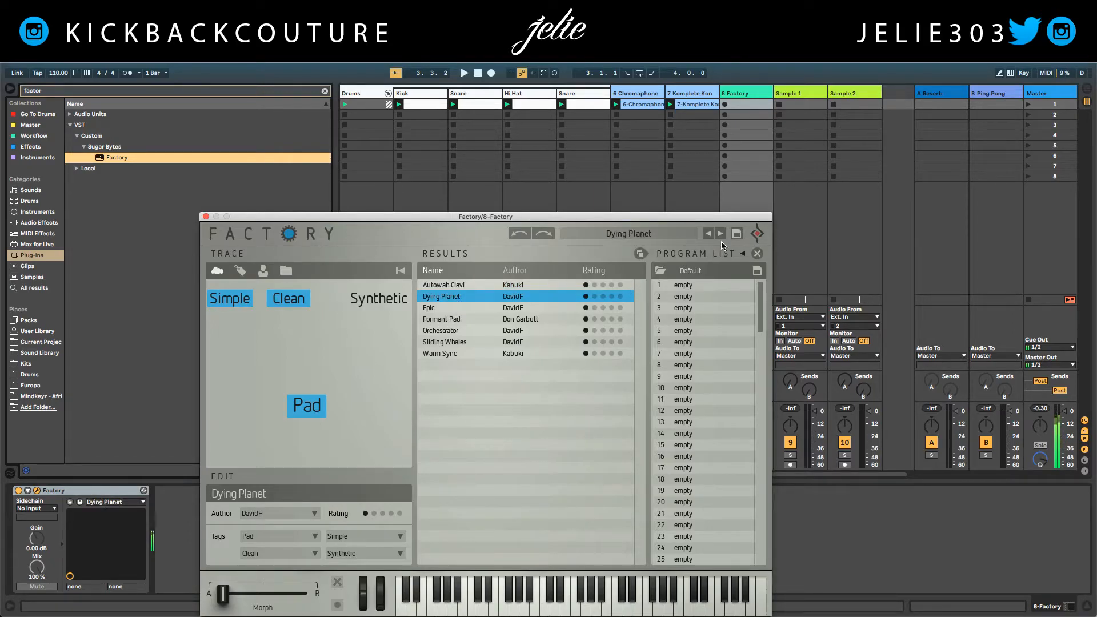
left_click(664, 234)
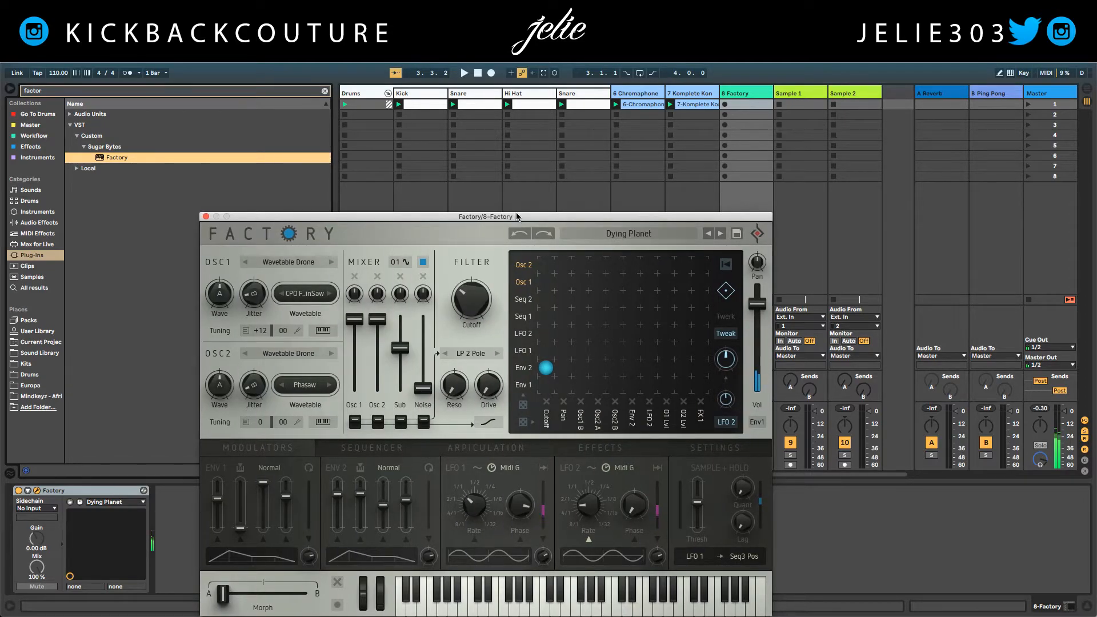
Shorten Factory's envelope 2 release to 7 ms and adjust the envelope 1 release
left_click_drag(517, 223, 516, 189)
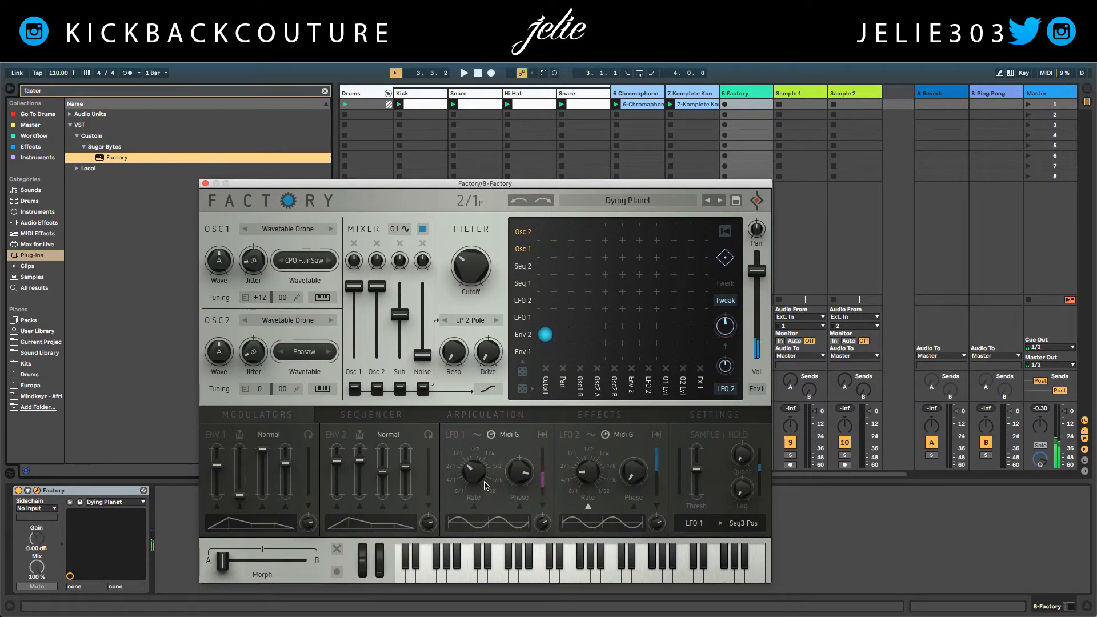
left_click_drag(410, 467, 408, 533)
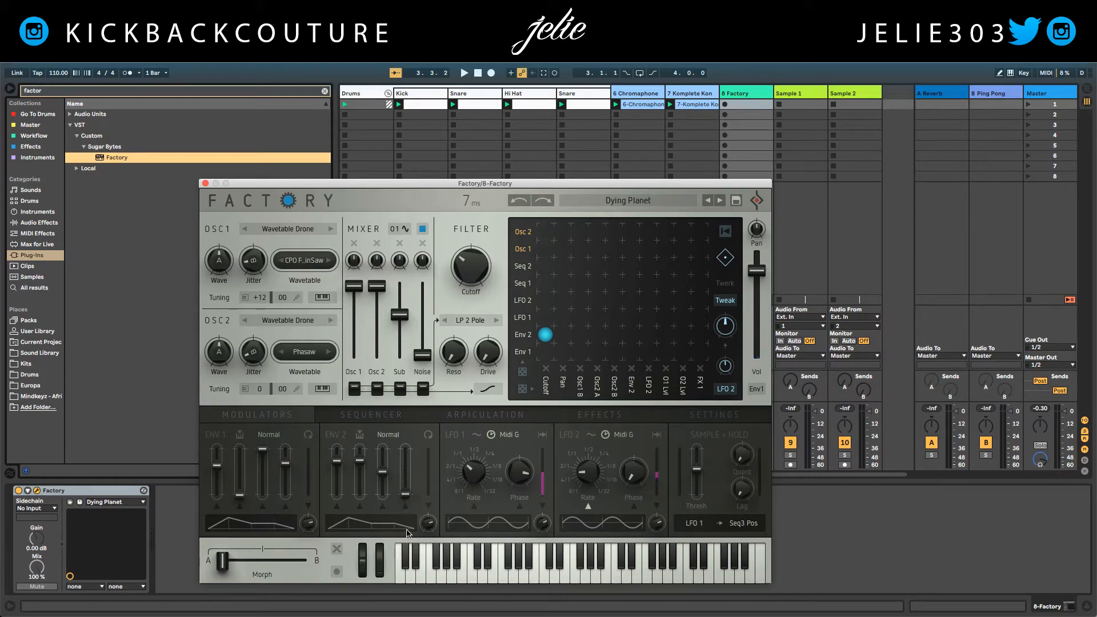
left_click_drag(284, 469, 284, 500)
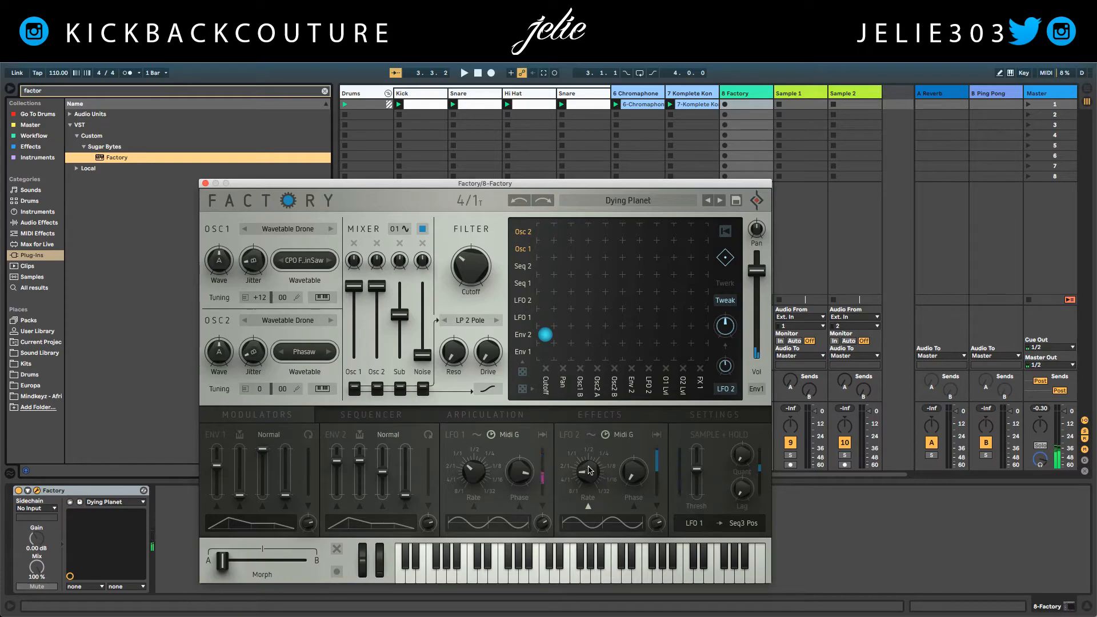
Reduce the mix and tail of Factory's Shimmer effect, and close the plug-in window
left_click(599, 415)
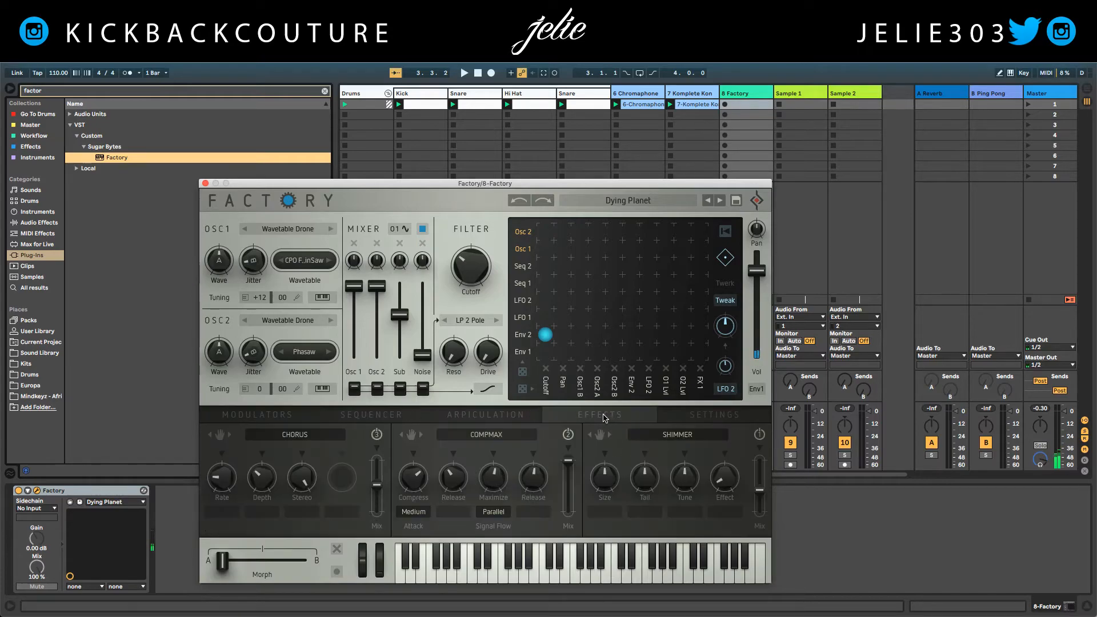
left_click(569, 434)
left_click_drag(759, 491, 760, 515)
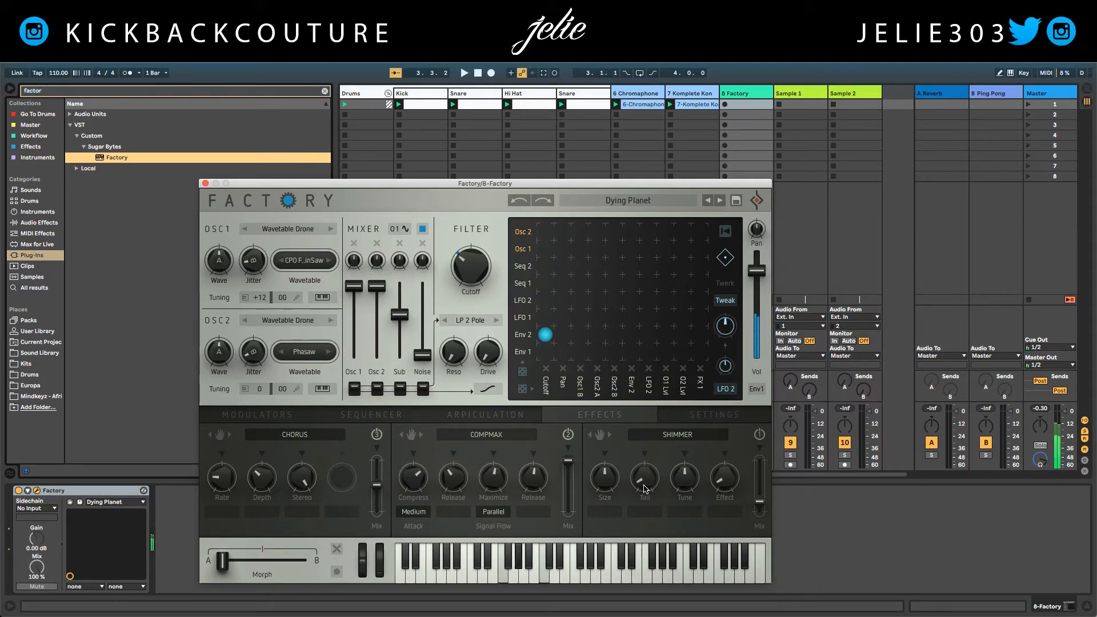
mouse_move(565, 495)
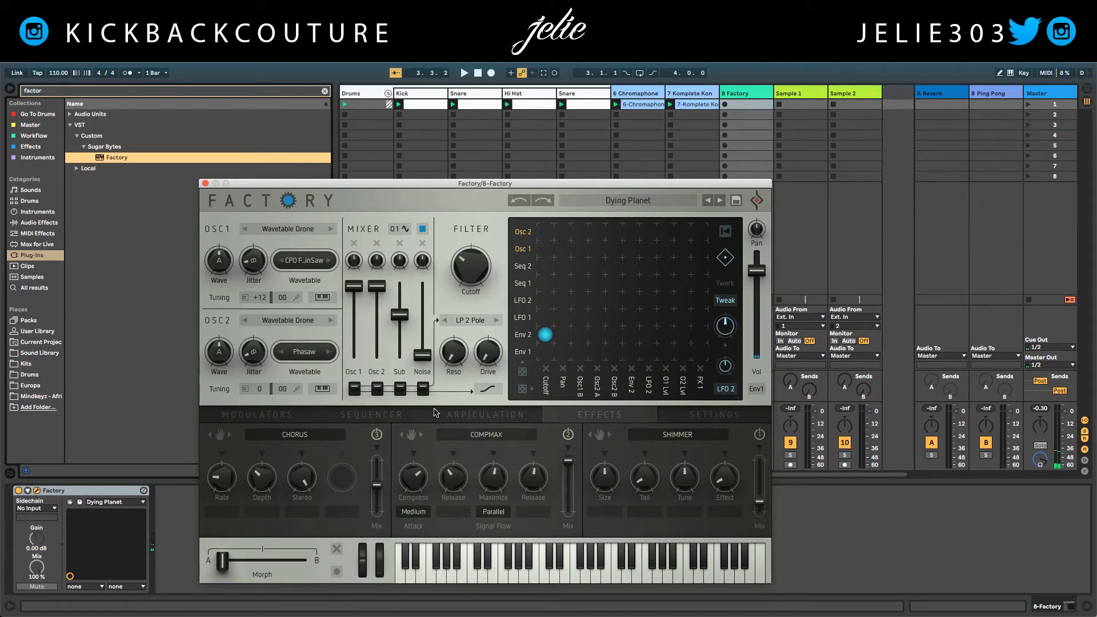
left_click(206, 183)
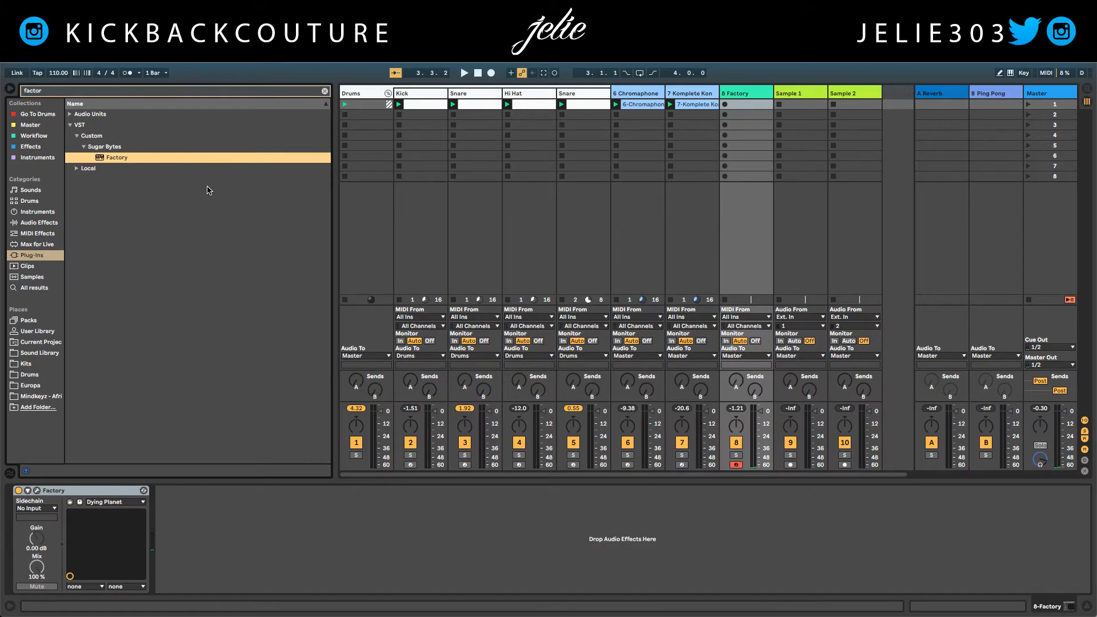
Hide the browser and lower Factory's output volume while the beat plays, leaving the plug-in window closed
left_click(10, 89)
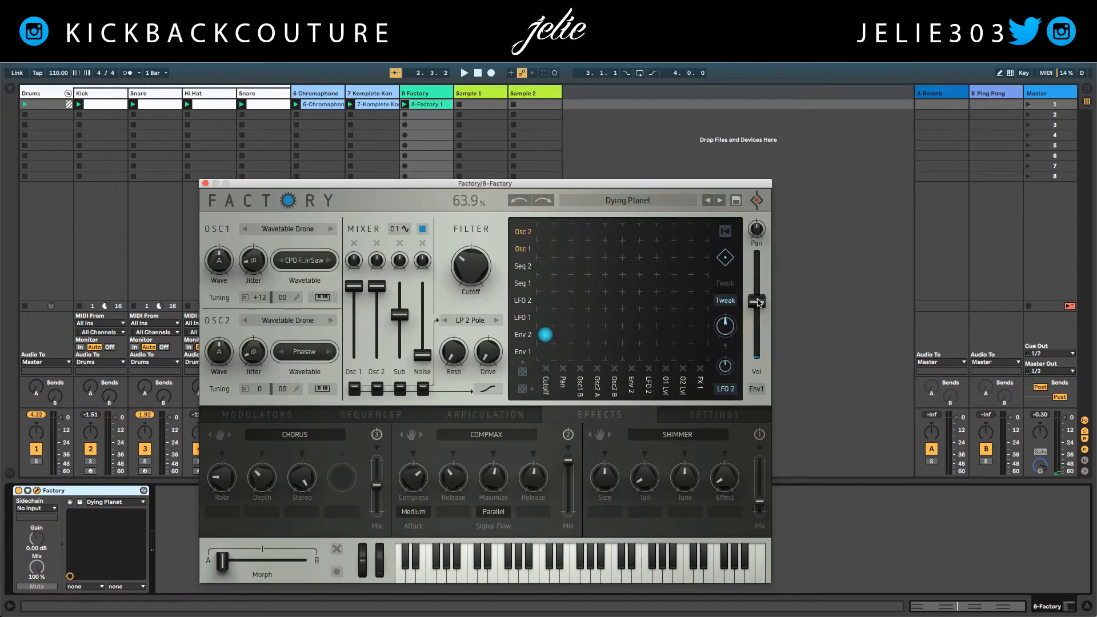
key("space")
left_click_drag(759, 302, 760, 333)
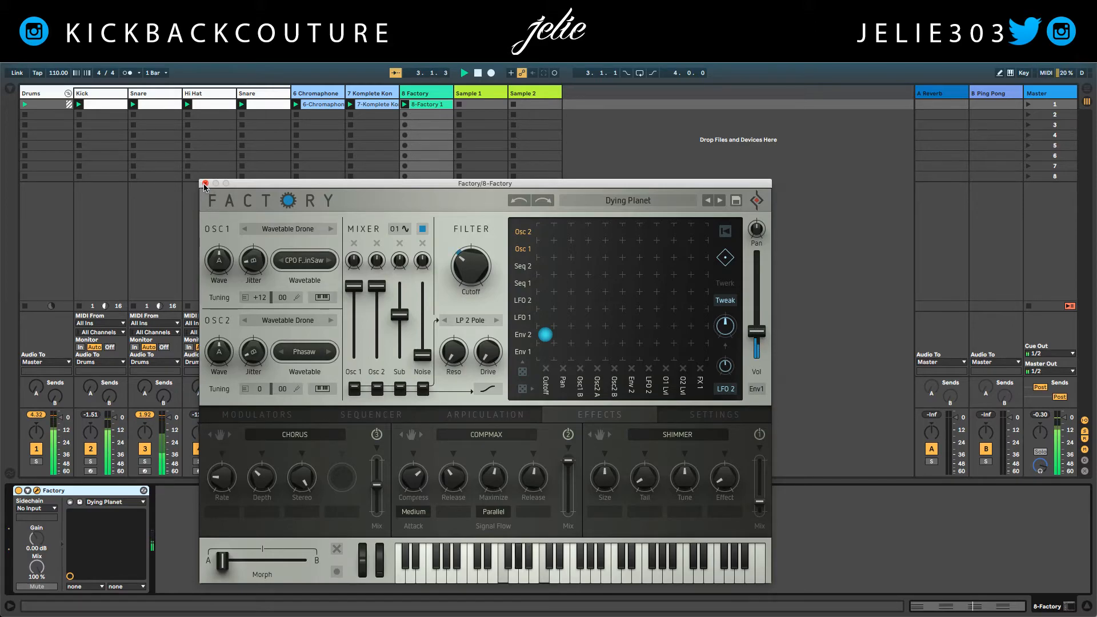
key("super+alt+p")
Open the 8-Factory 1 clip and quantize all its chord notes so each chord starts on its bar line
double_click(426, 104)
left_click_drag(967, 346, 157, 487)
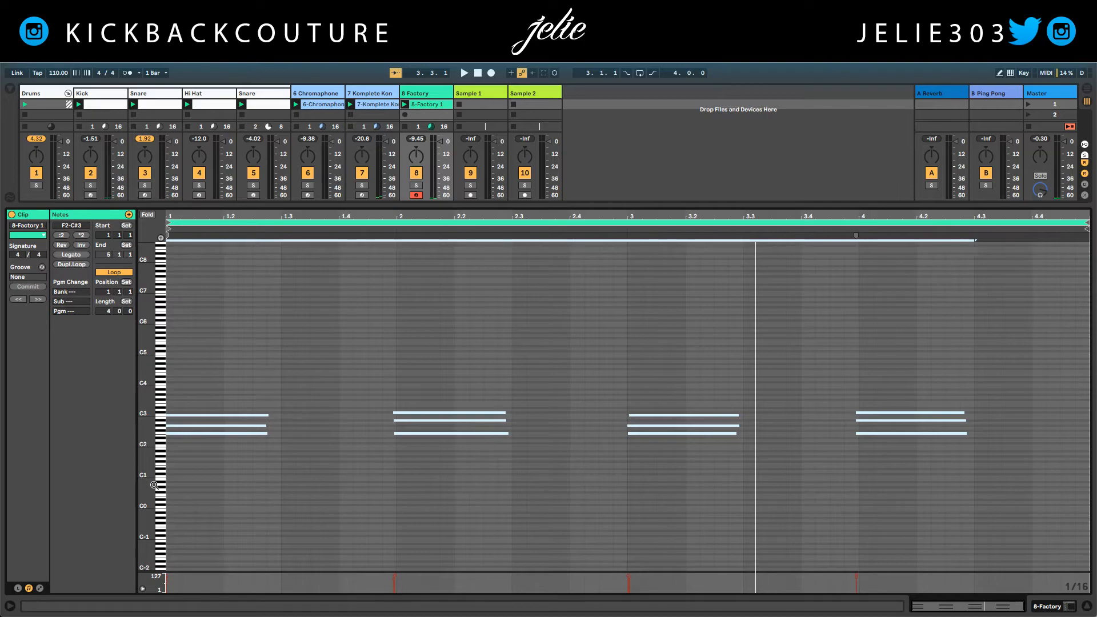
left_click(703, 337)
left_click_drag(973, 370, 177, 459)
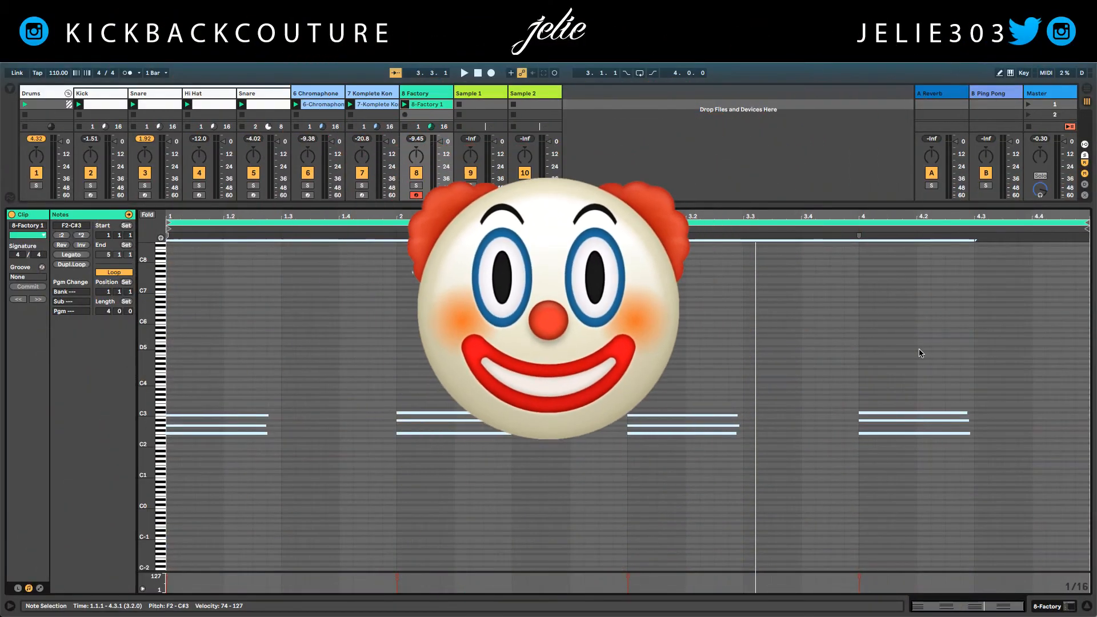
Try shortening all the Factory chord notes to about 1.25 beats and play the loop
left_click_drag(917, 351, 173, 466)
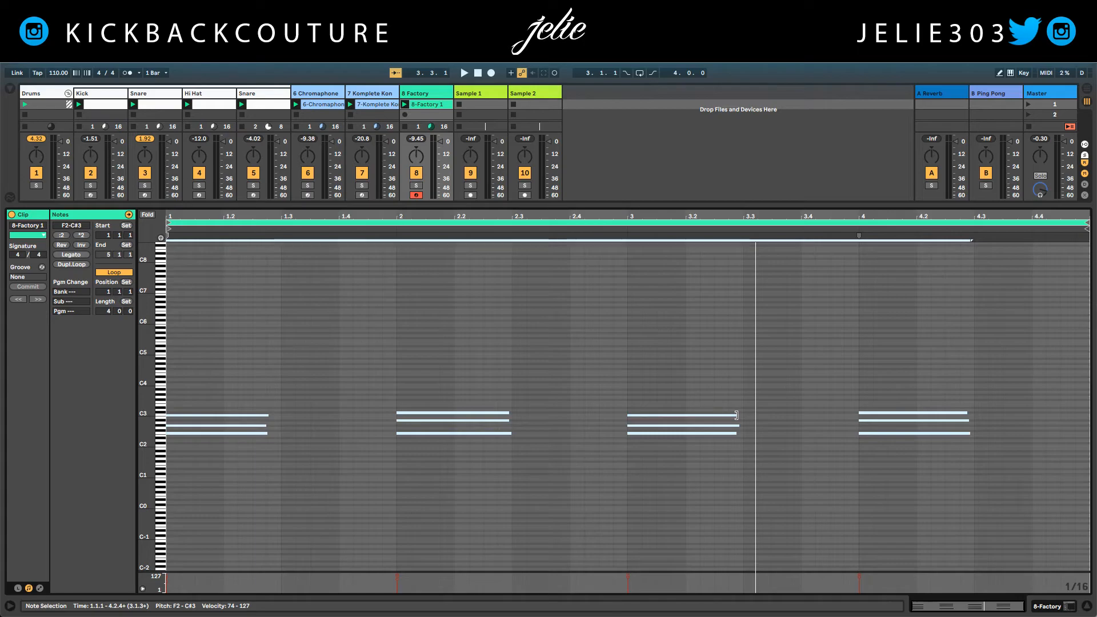
left_click_drag(736, 415, 701, 419)
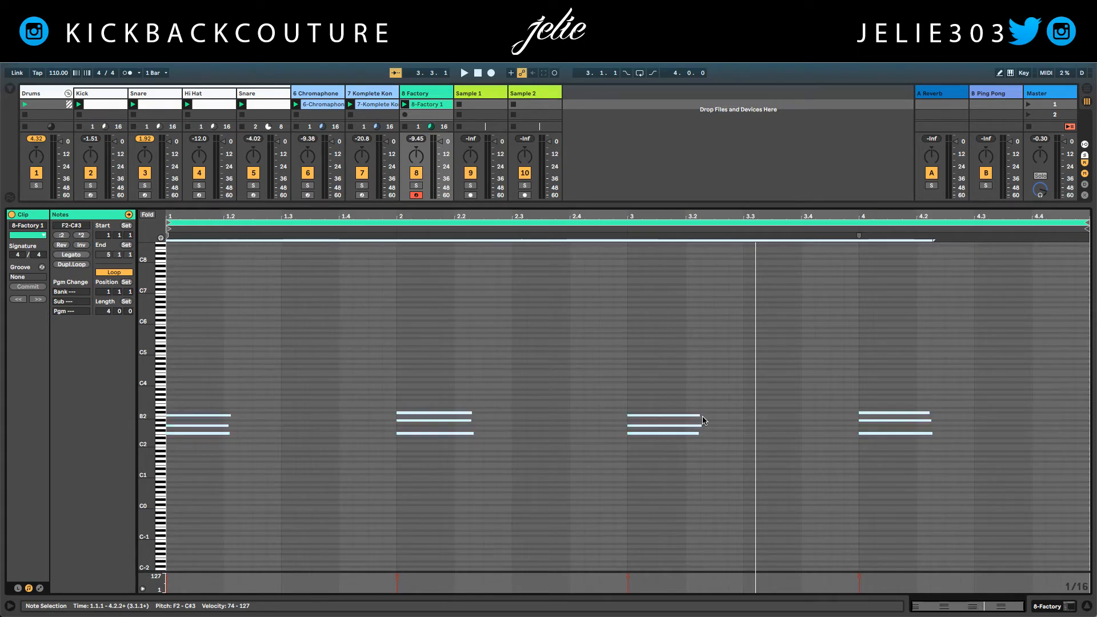
key("space")
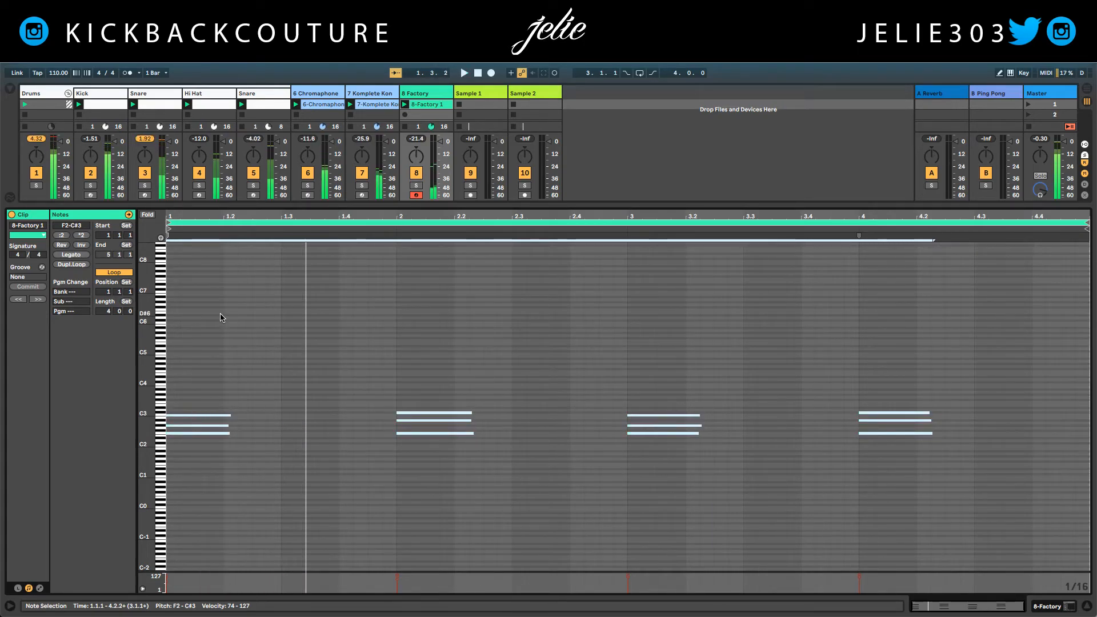
Apply Legato to all the Factory chord notes, shorten each chord to two beats, and play the result
left_click(71, 255)
left_click_drag(990, 372, 231, 475)
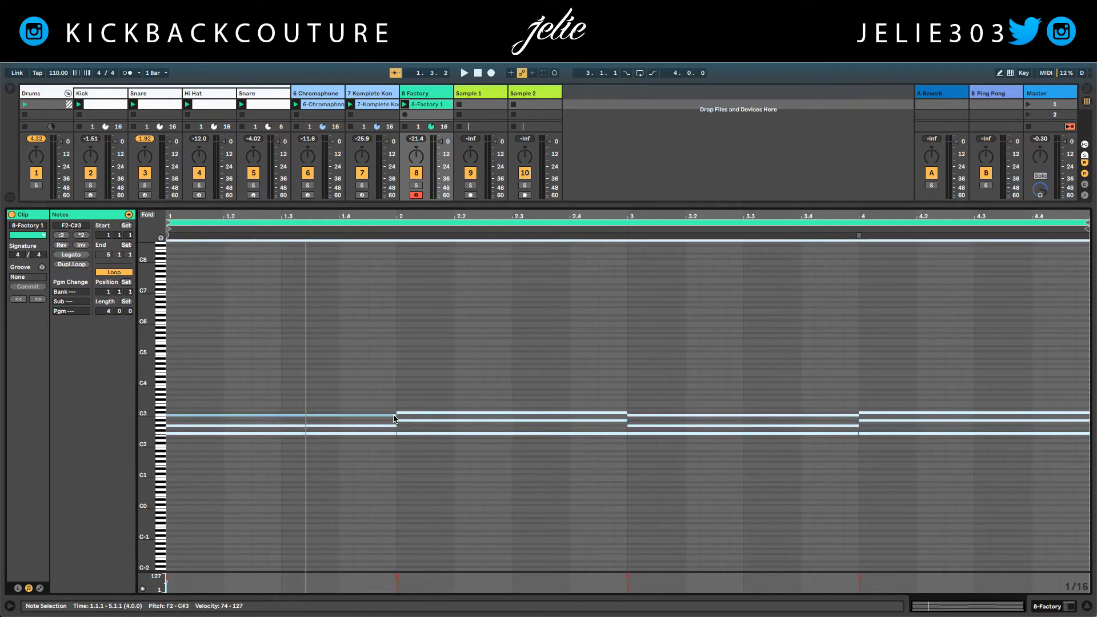
left_click_drag(395, 414, 281, 404)
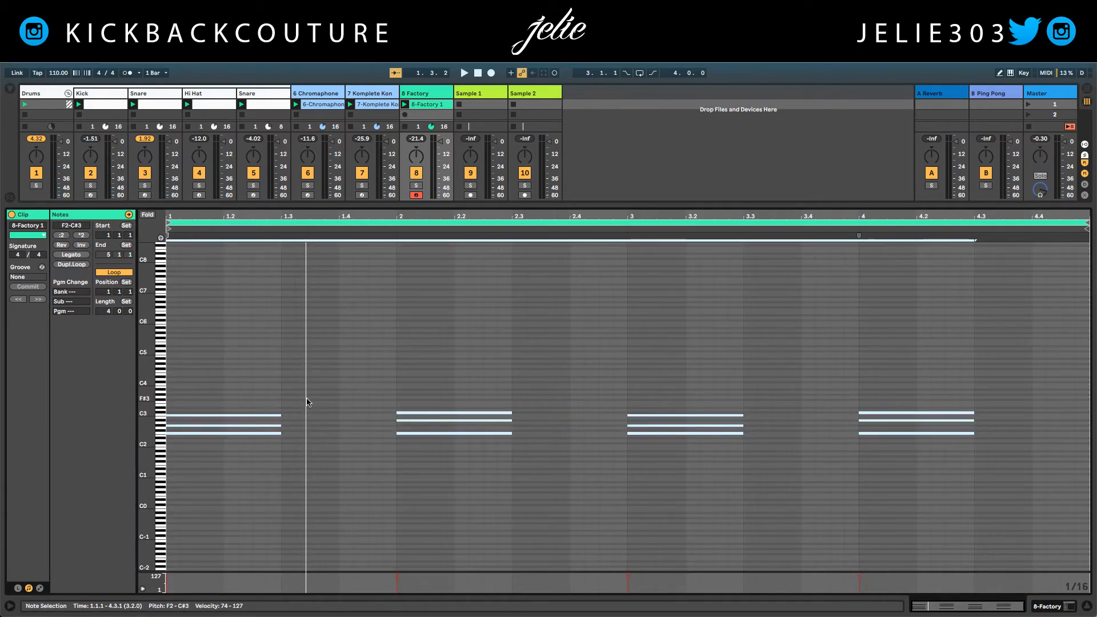
key("space")
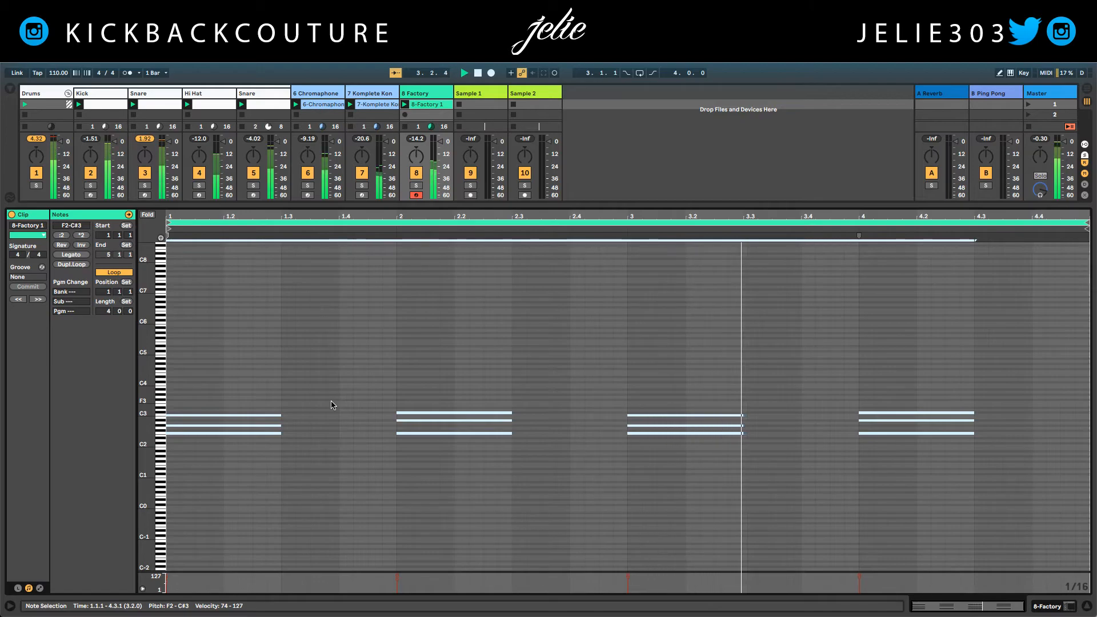
left_click(332, 403)
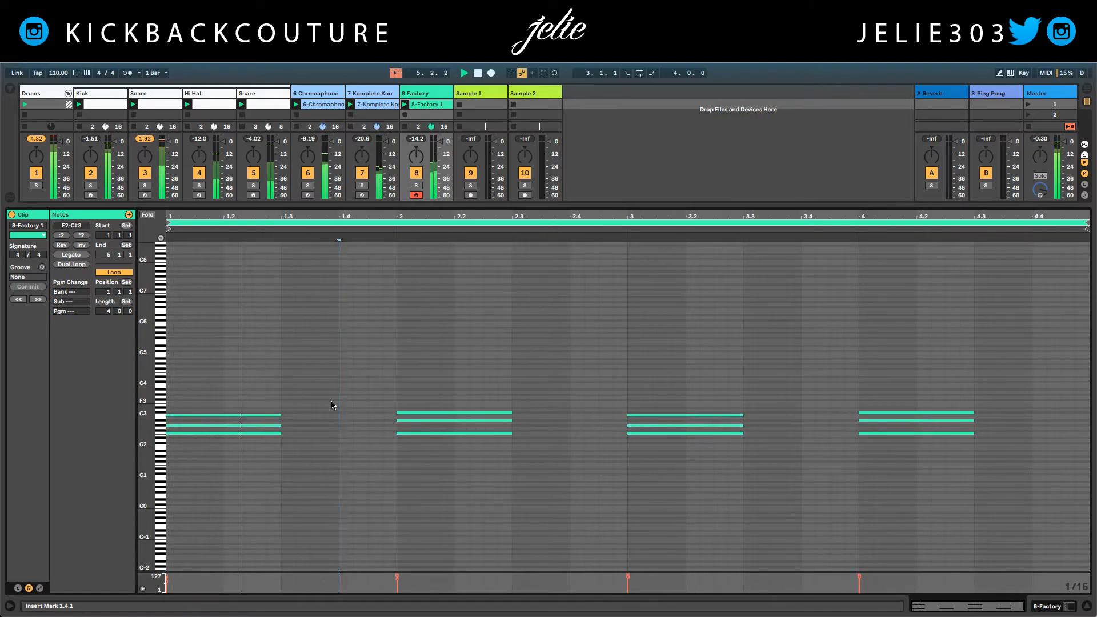
Reopen the Factory synth from the track's devices and raise its output volume slightly
key("shift+Tab")
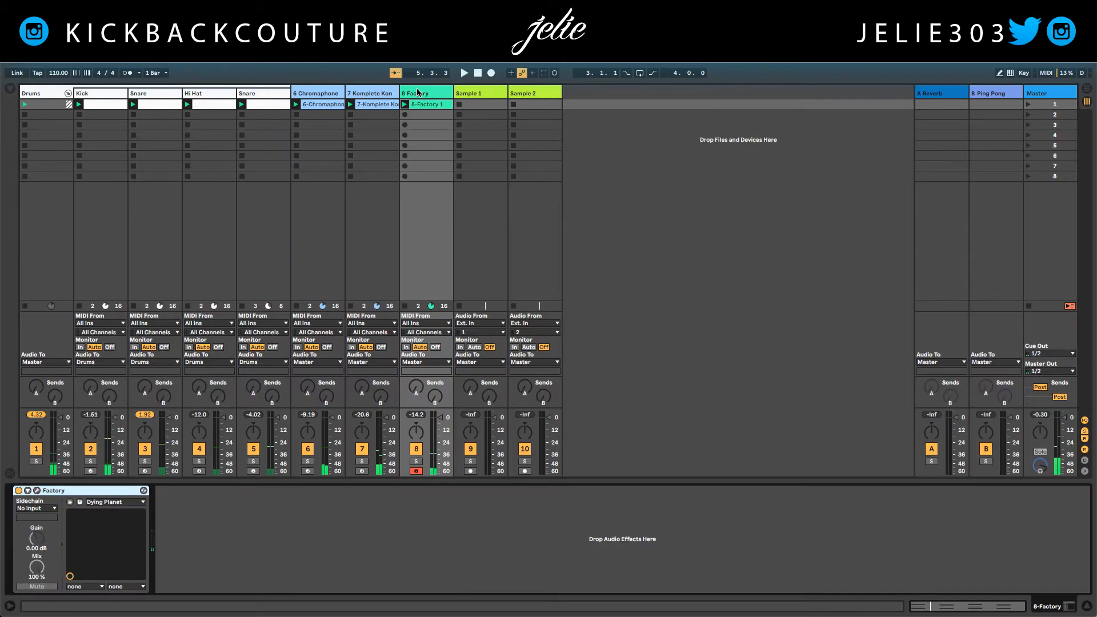
left_click(37, 490)
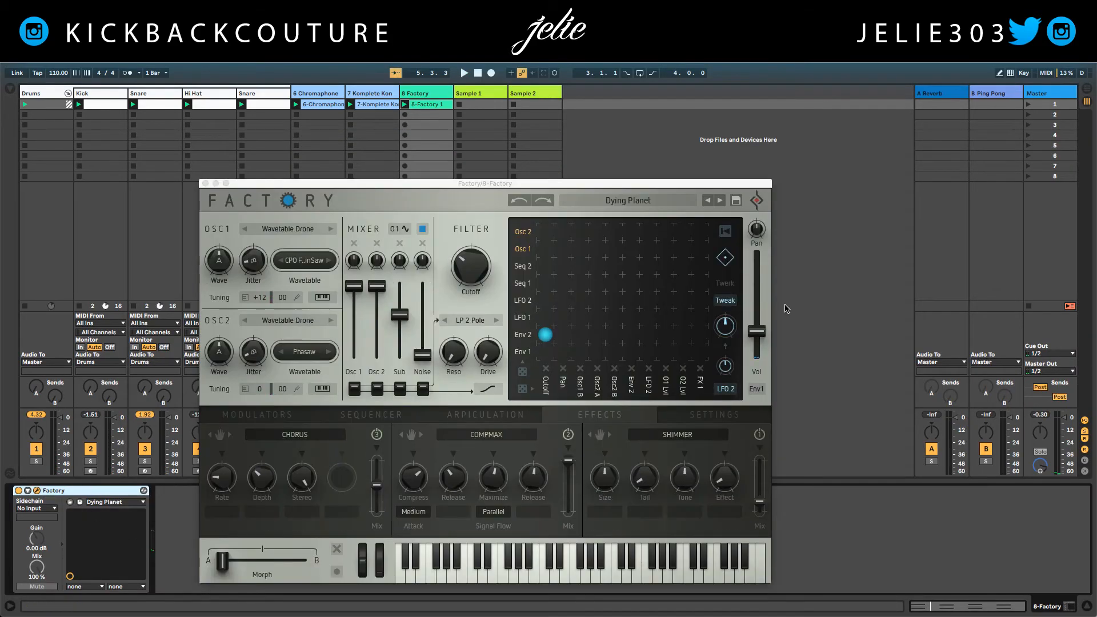
left_click_drag(760, 335, 756, 329)
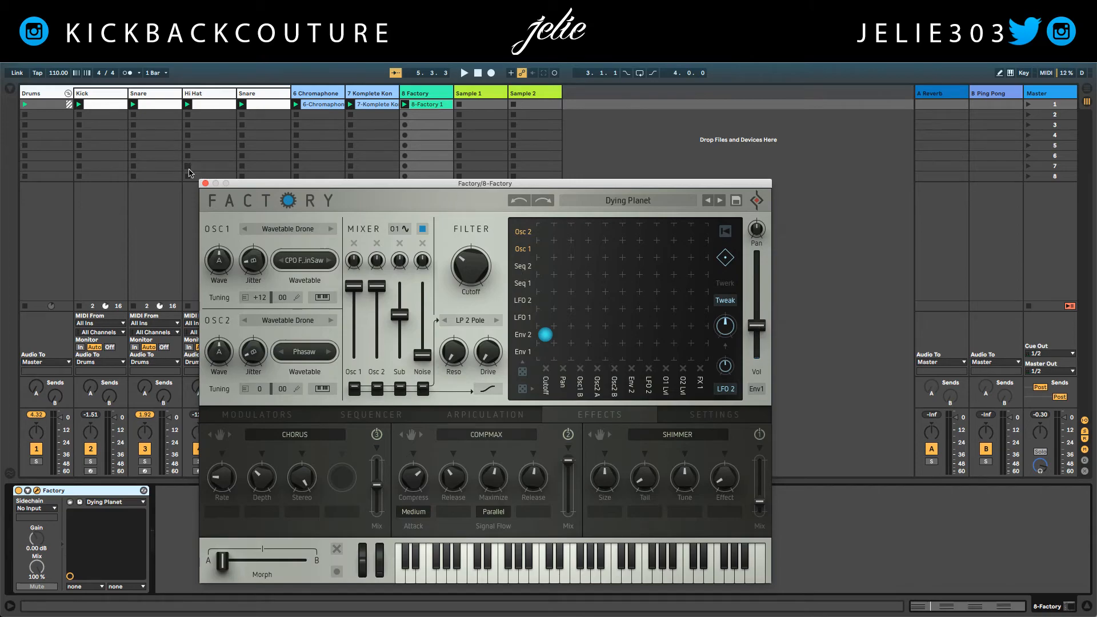
Close the Factory synth window and raise the Kick track's sample volume to -3.43 dB
left_click(206, 183)
left_click(100, 195)
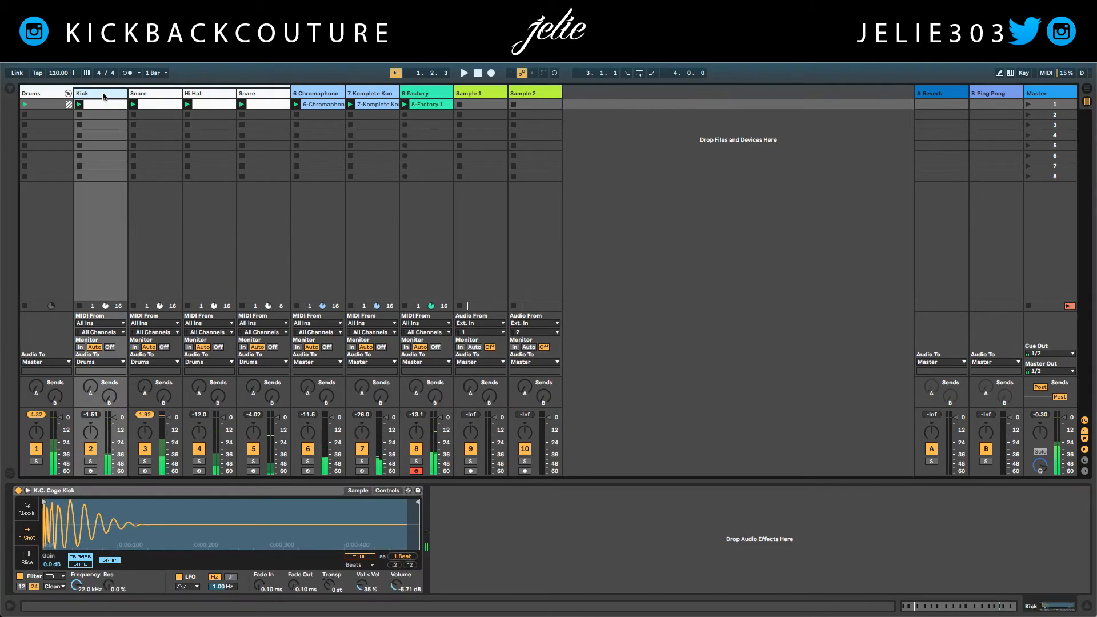
left_click_drag(394, 586, 393, 580)
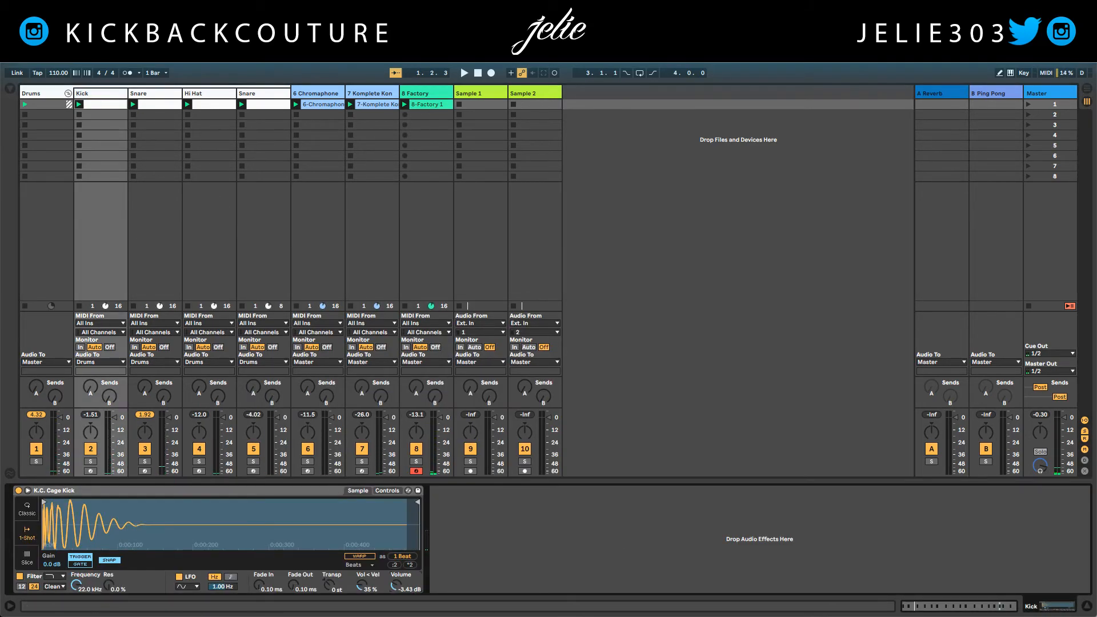
Group the Chromaphone, Komplete Kontrol and Factory tracks into one group track and select that group
left_click(300, 99)
left_click(418, 95)
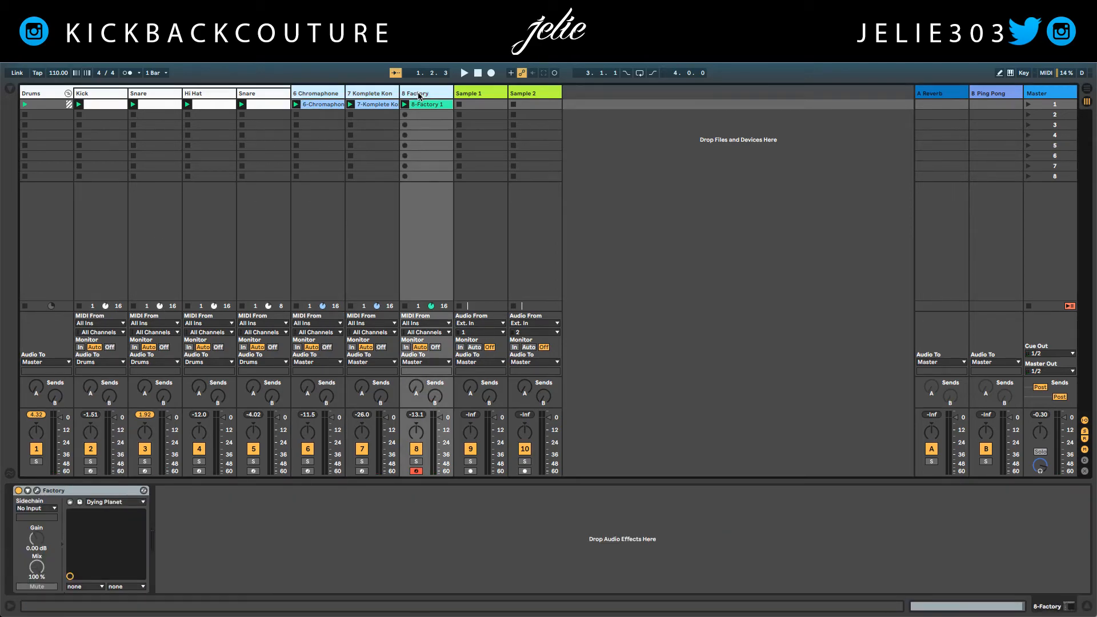
left_click(304, 97)
left_click(420, 92)
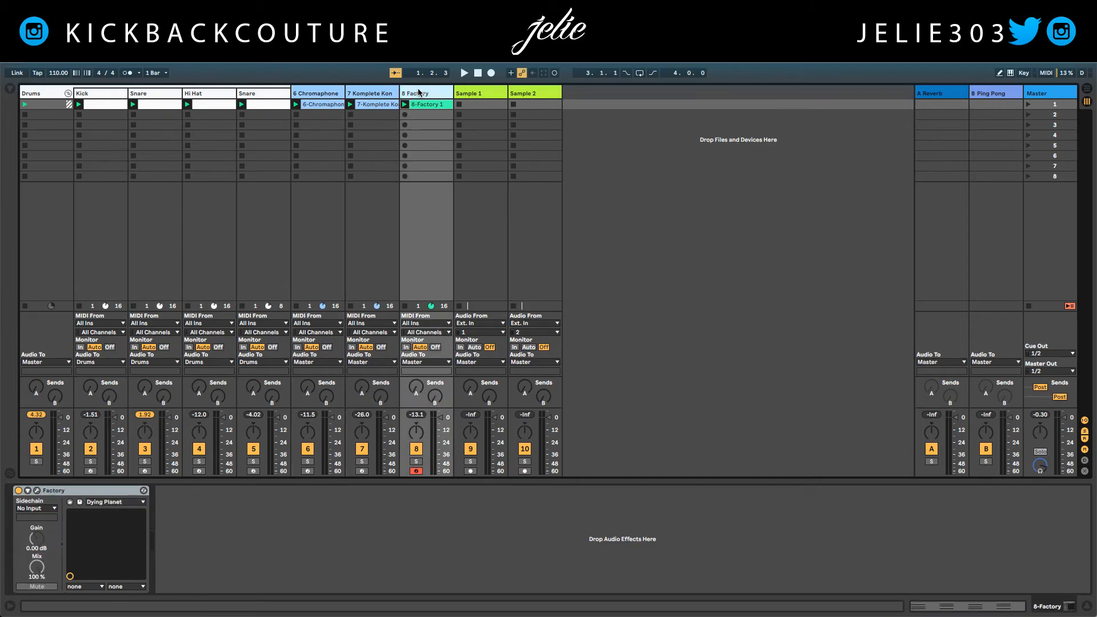
left_click(326, 93)
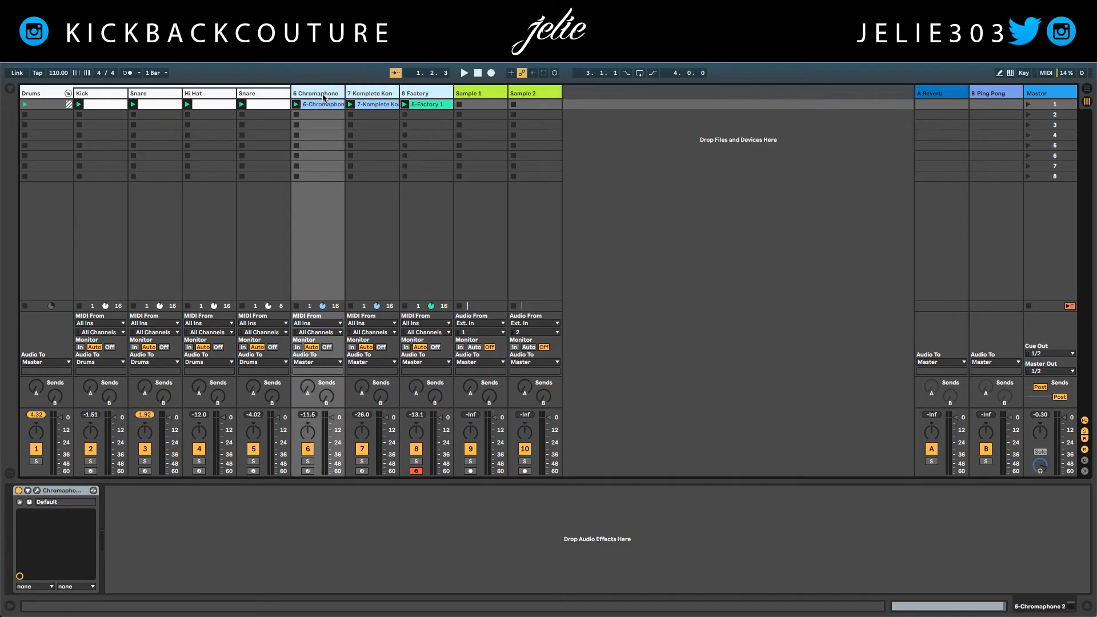
key("ctrl+g")
left_click(314, 96)
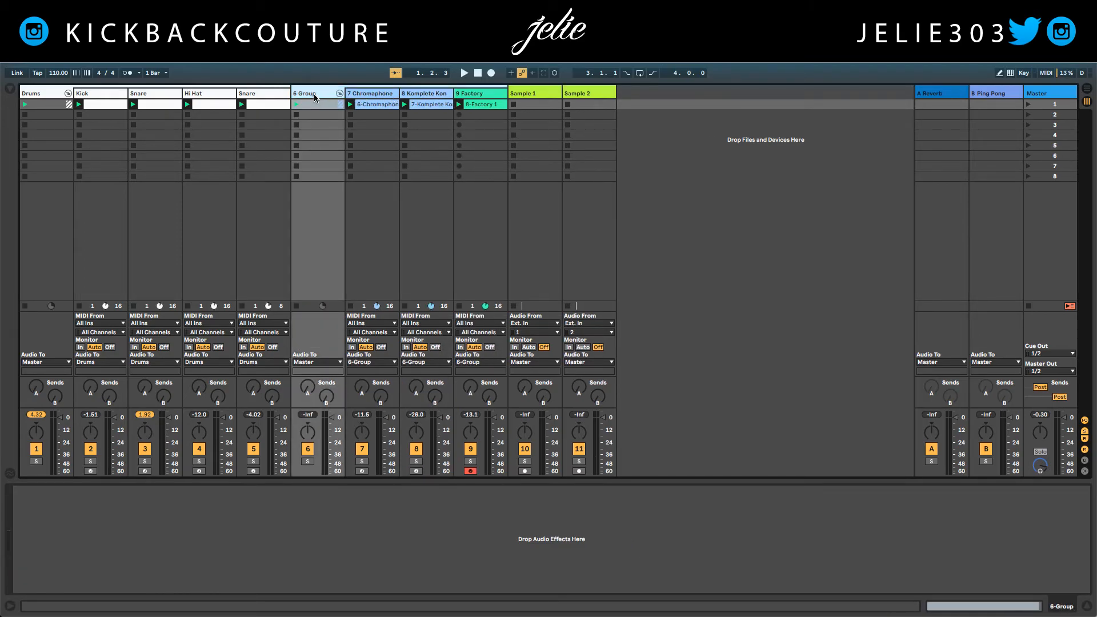
Clear the old browser search and add the Compressor audio effect to the instrument group
left_click(11, 88)
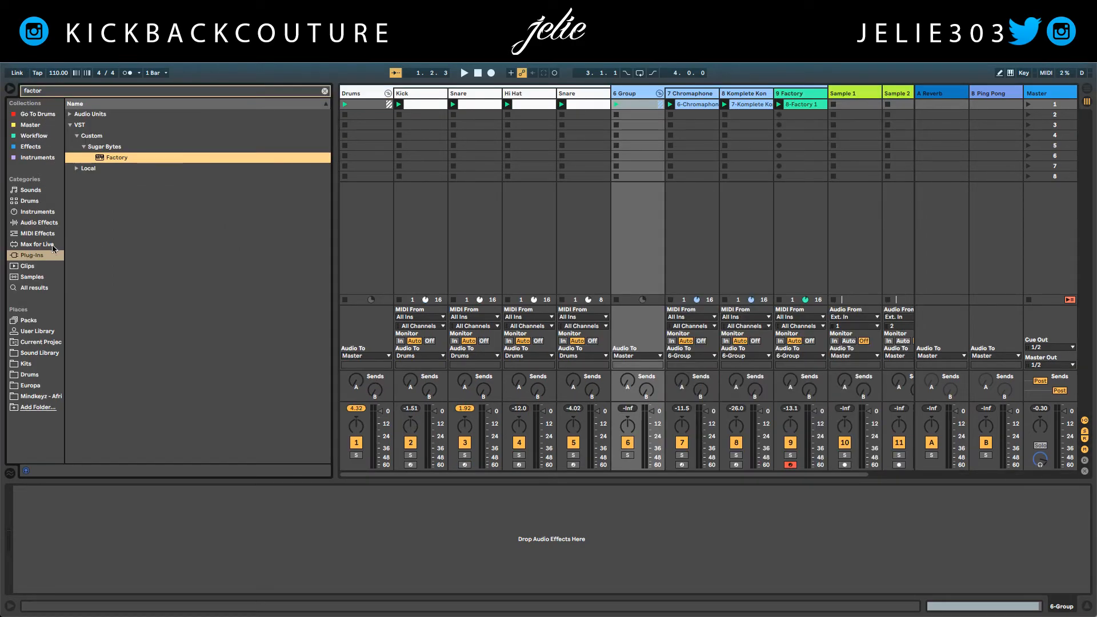
left_click(49, 234)
left_click(52, 223)
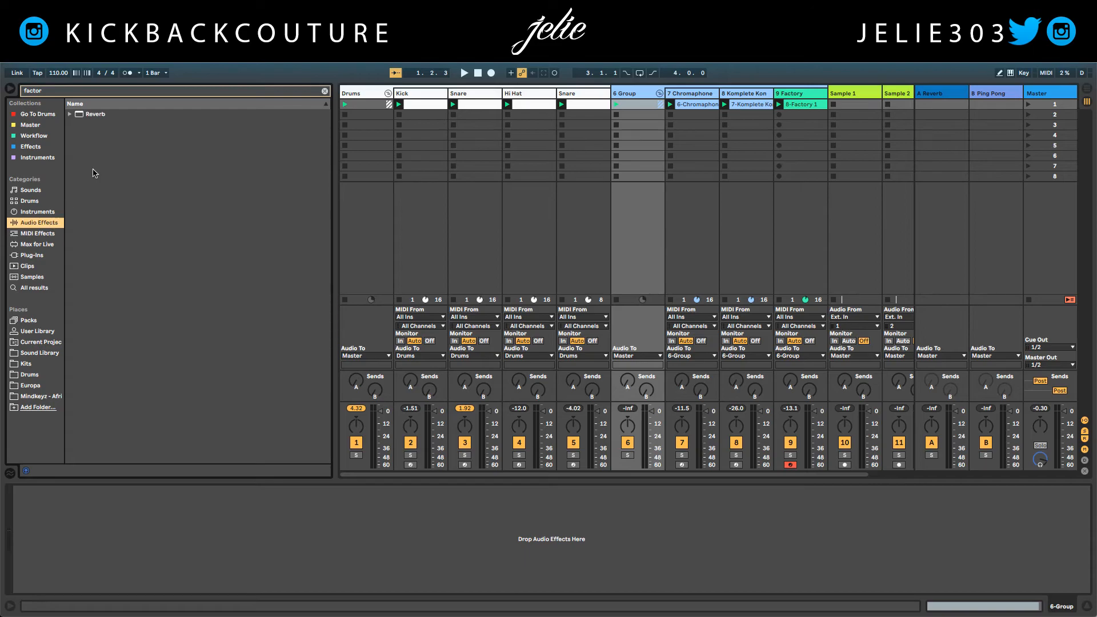
left_click(325, 90)
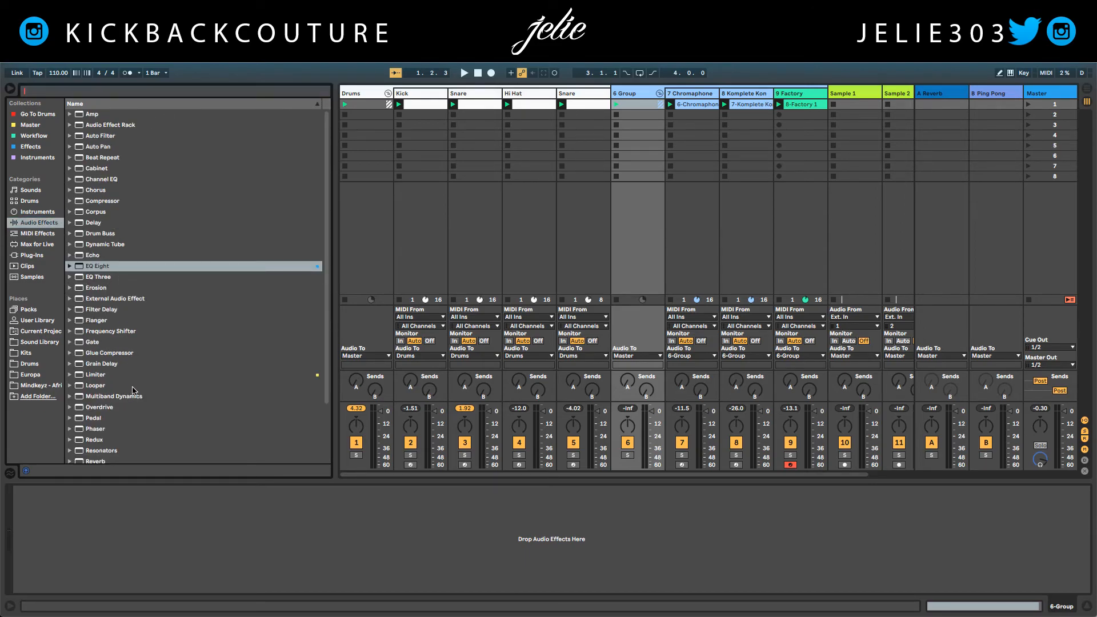
double_click(104, 199)
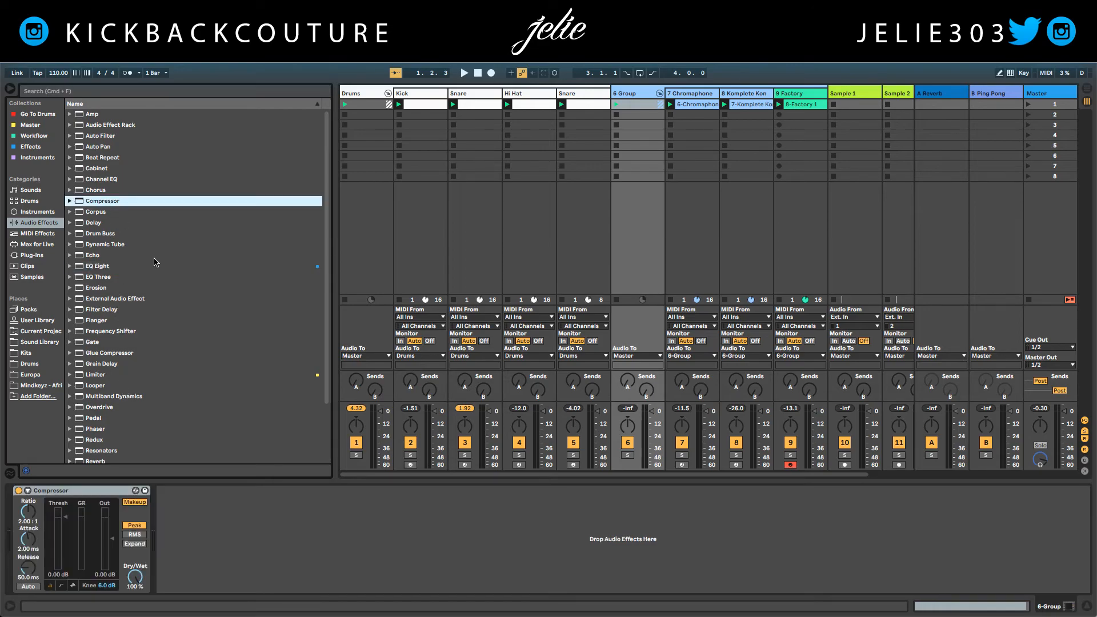
Expand the Compressor's sidechain settings and set the Kick track as its sidechain input
left_click(28, 490)
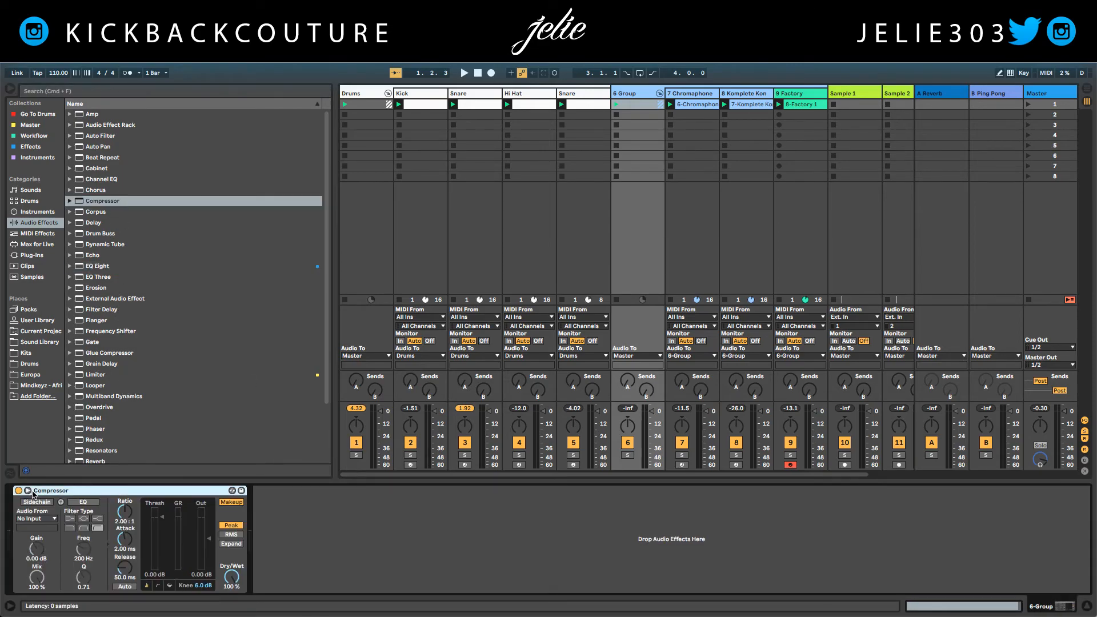
left_click(49, 519)
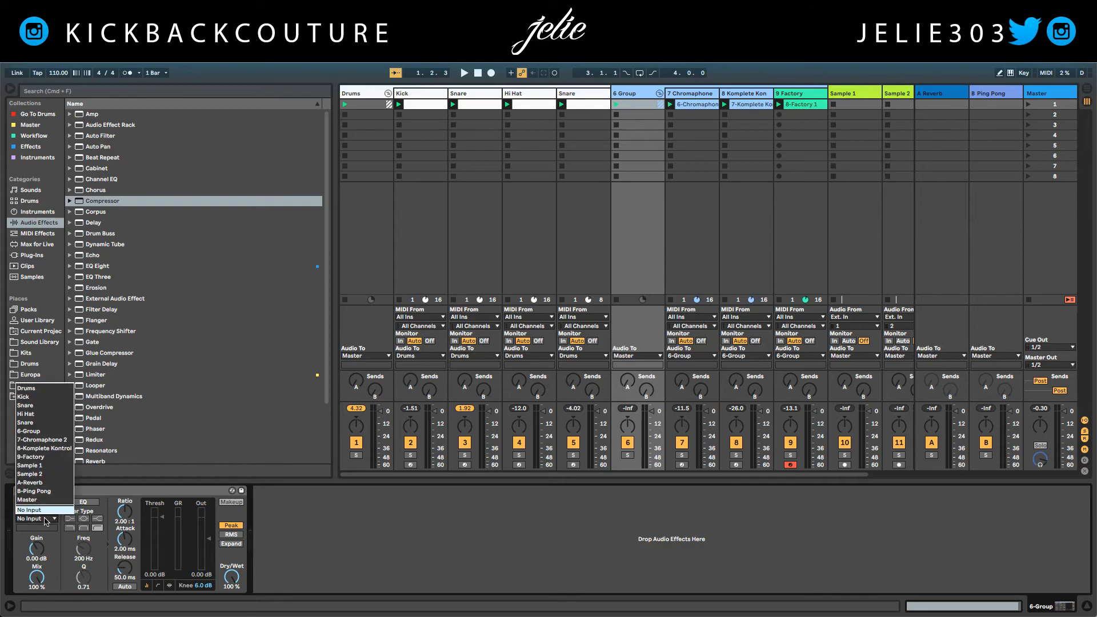
left_click(39, 398)
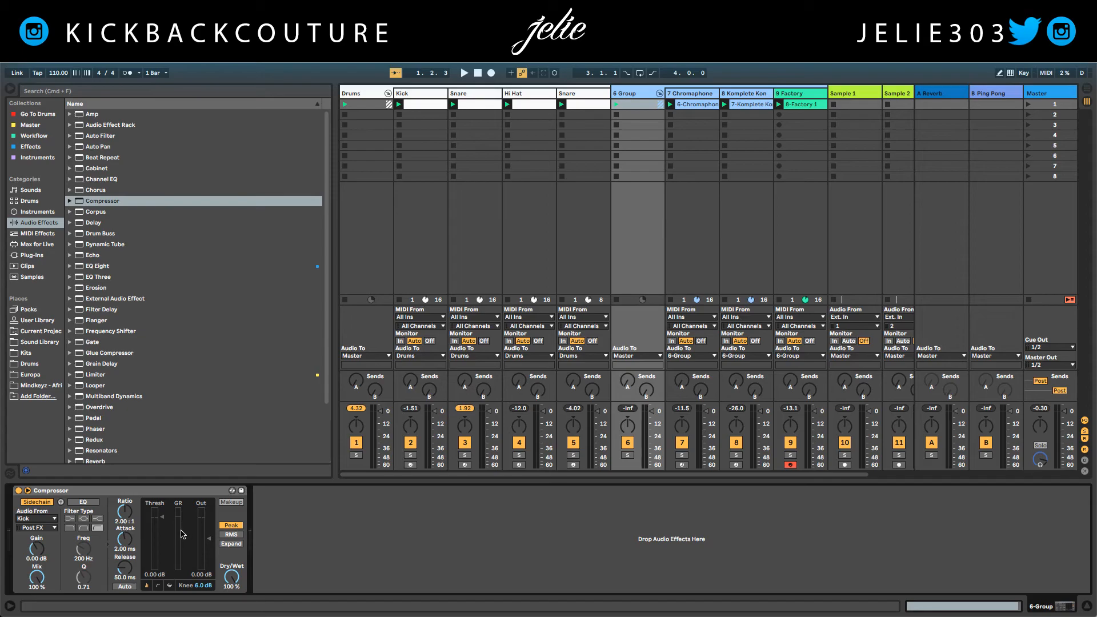
Play the loop and set the Compressor's threshold to -8.31 dB
left_click_drag(155, 517, 155, 536)
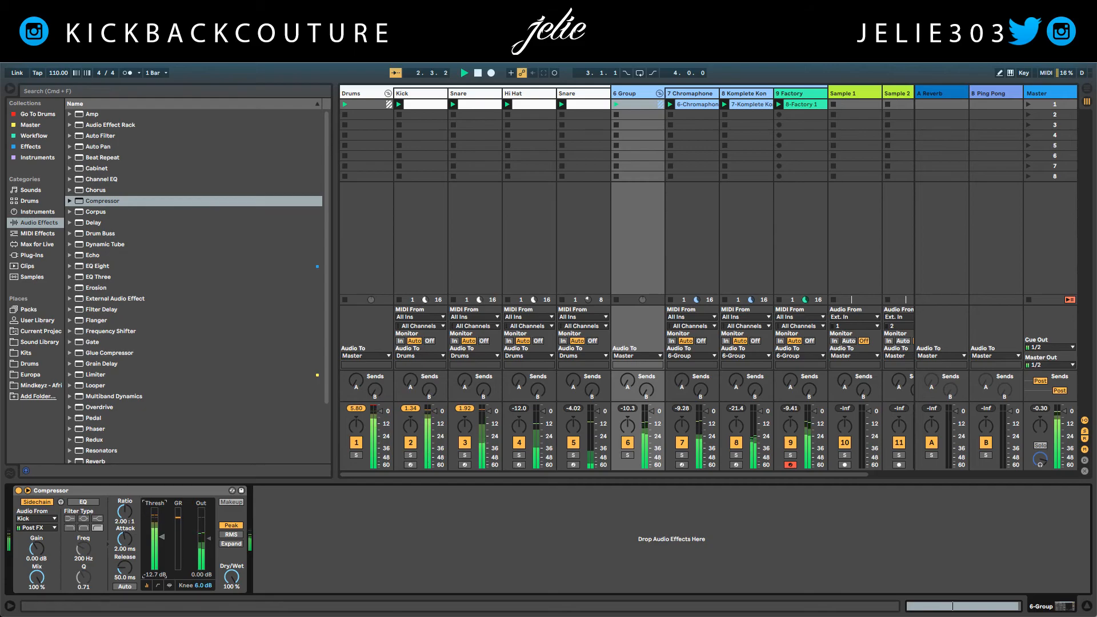
left_click_drag(162, 536, 161, 532)
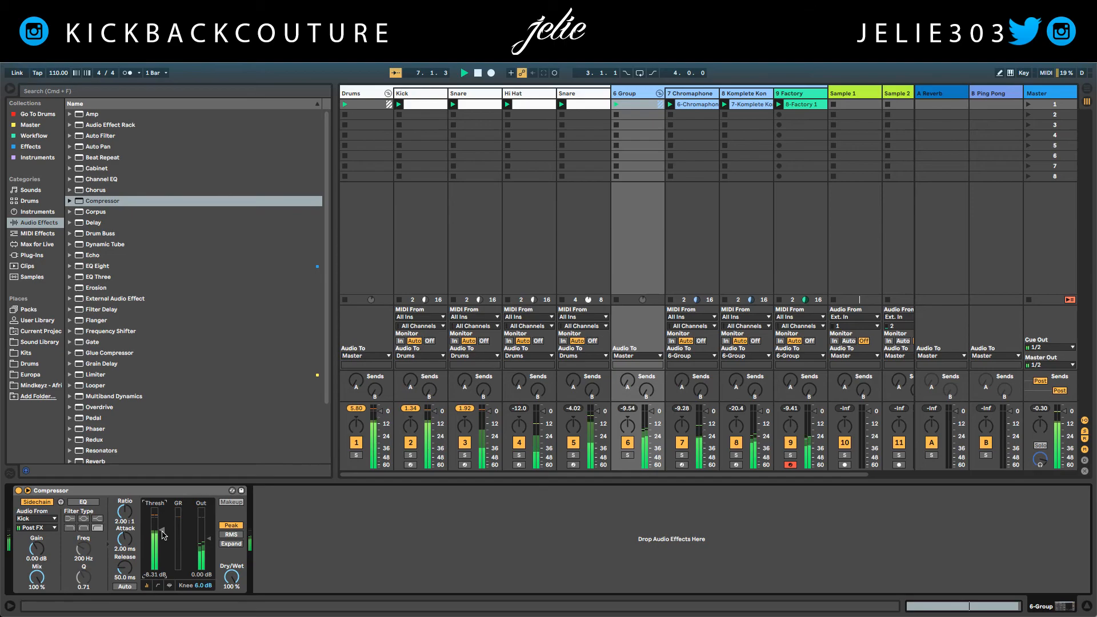
left_click(421, 546)
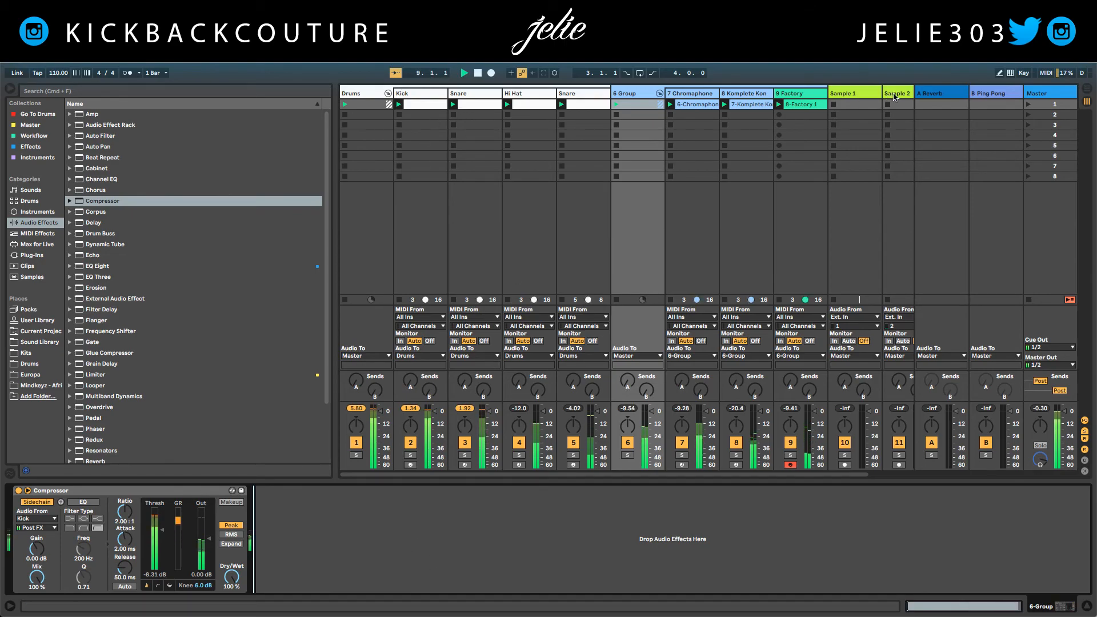
Rename the instrument group track as Ins and stop playback
key("super+r")
type("Ins")
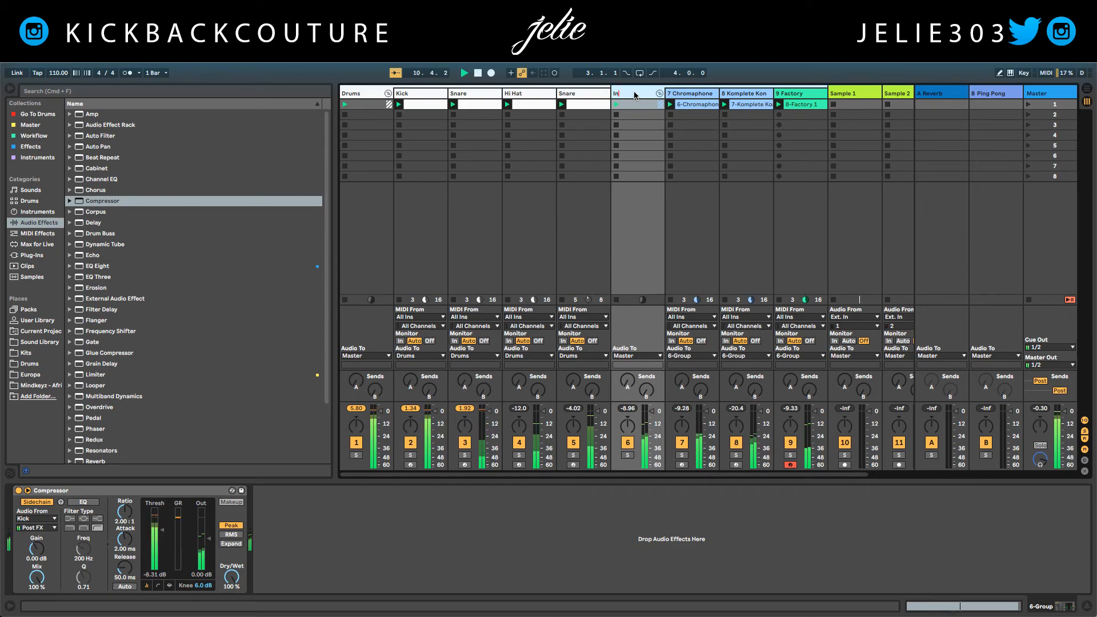
key("Return")
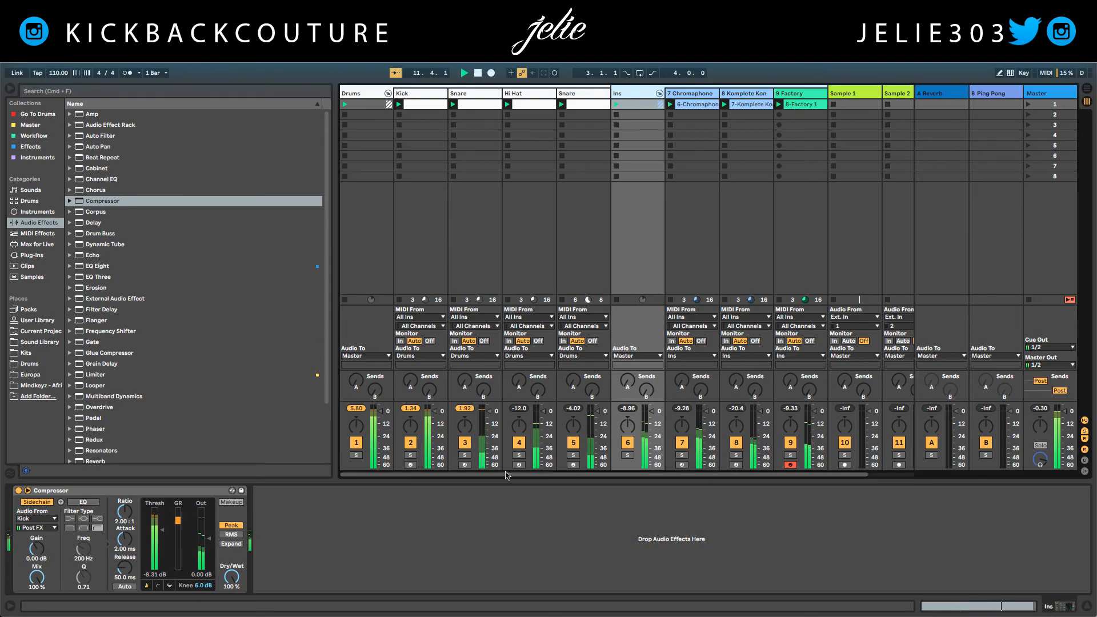
left_click(506, 517)
key("space")
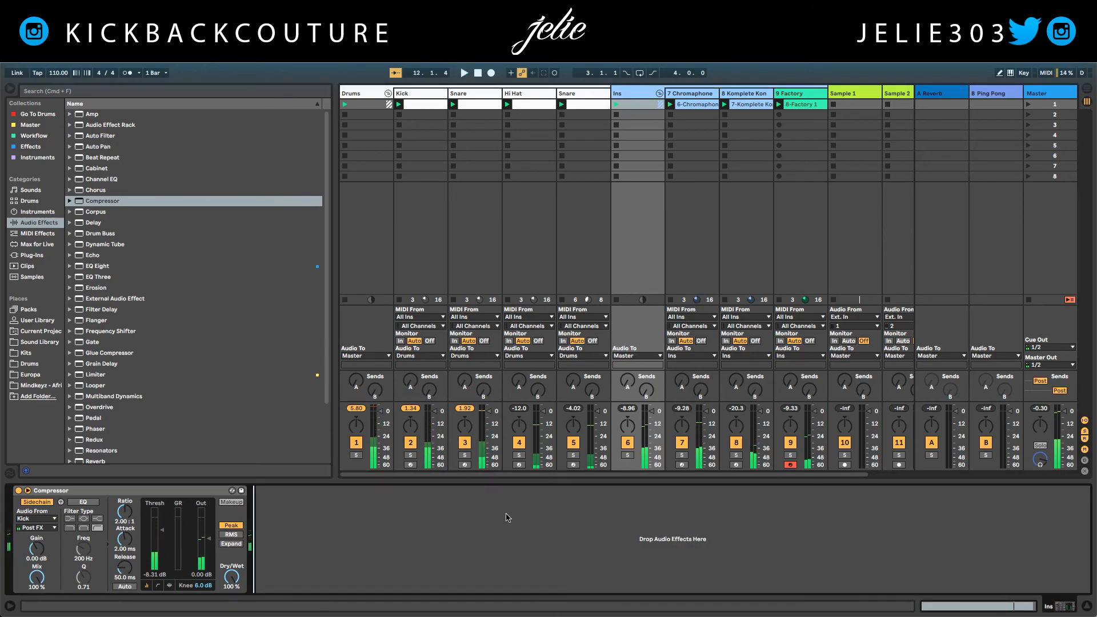